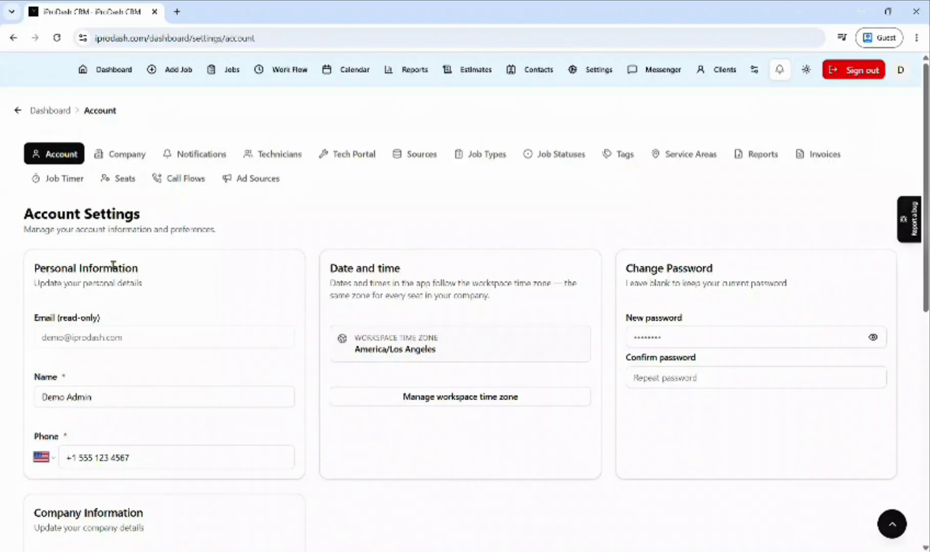
Review the personal, password, company, notification and accessibility sections of the account settings, down to the account deletion option
{"action": "scroll", "coordinate": [109, 305], "scroll_direction": "down", "scroll_amount": 2}
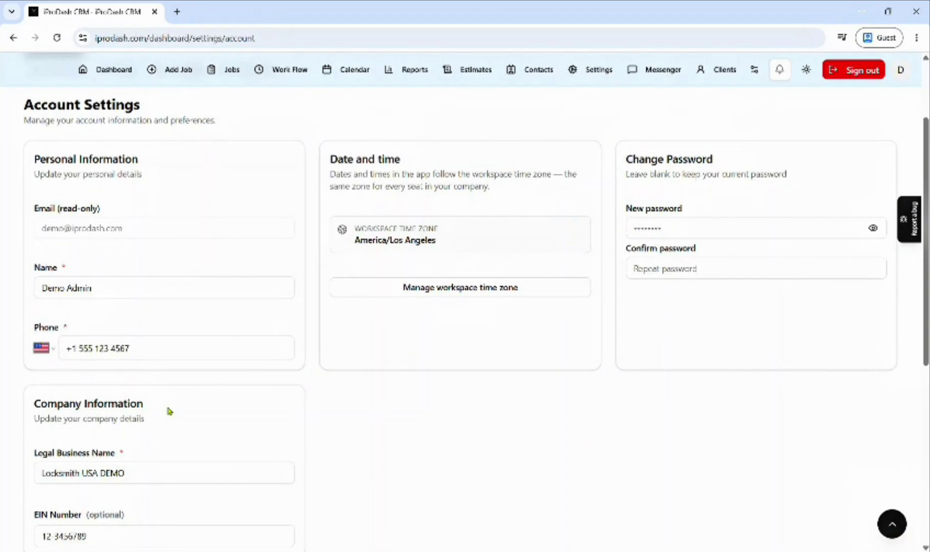
{"action": "scroll", "coordinate": [166, 409], "scroll_direction": "down", "scroll_amount": 3}
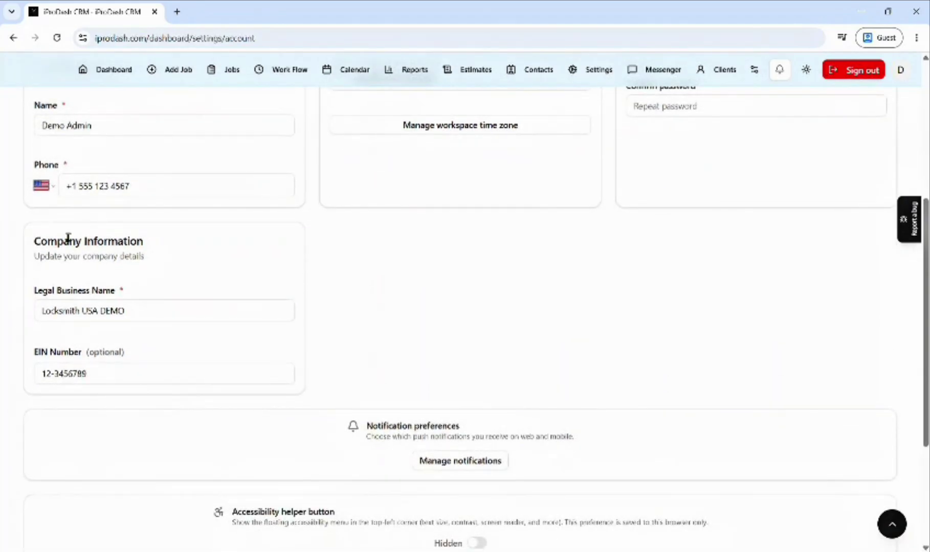
{"action": "scroll", "coordinate": [268, 354], "scroll_direction": "down", "scroll_amount": 4}
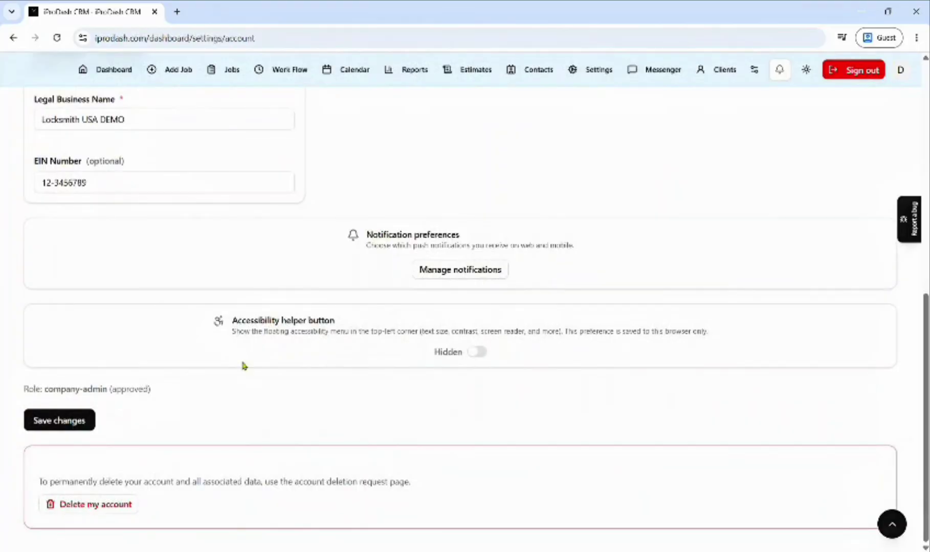
{"action": "left_click", "coordinate": [60, 431]}
{"action": "scroll", "coordinate": [281, 372], "scroll_direction": "up", "scroll_amount": 9}
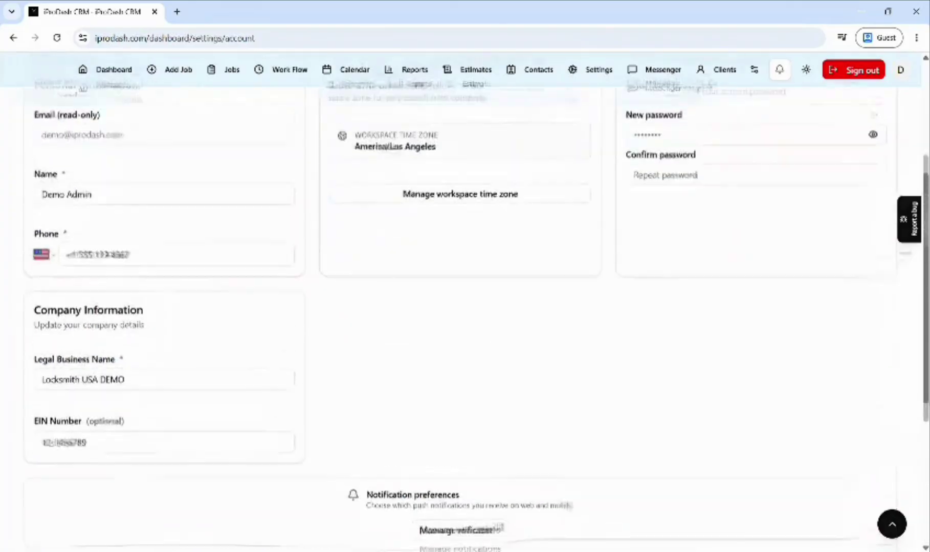
Check the workspace time zone in the company settings and review the push, device, sound and browser options in the notification settings
{"action": "left_click", "coordinate": [126, 158]}
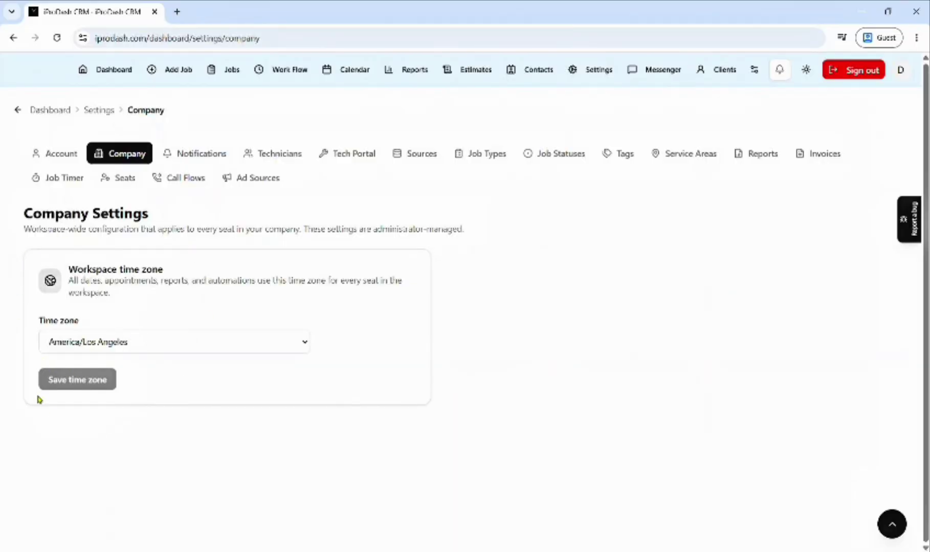
{"action": "left_click", "coordinate": [197, 157]}
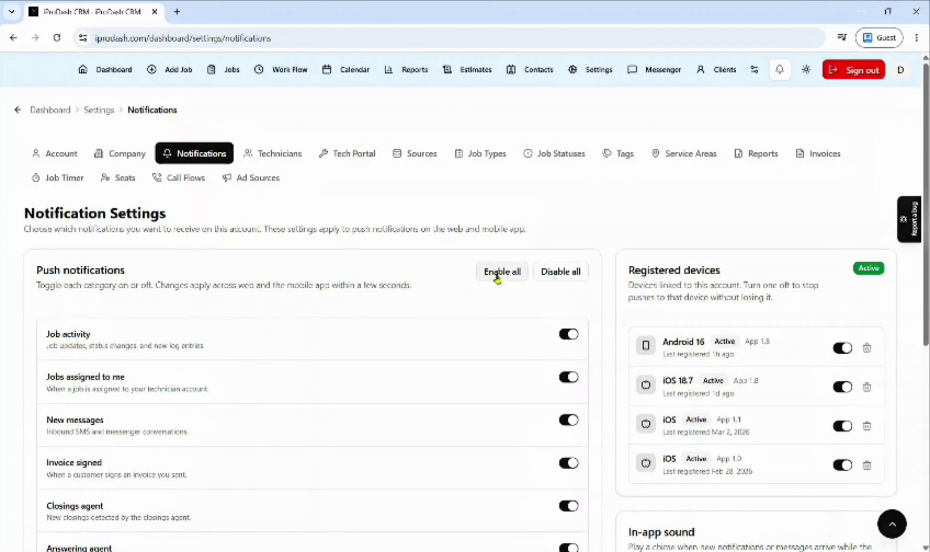
{"action": "scroll", "coordinate": [468, 347], "scroll_direction": "down", "scroll_amount": 2}
{"action": "scroll", "coordinate": [468, 348], "scroll_direction": "down", "scroll_amount": 2}
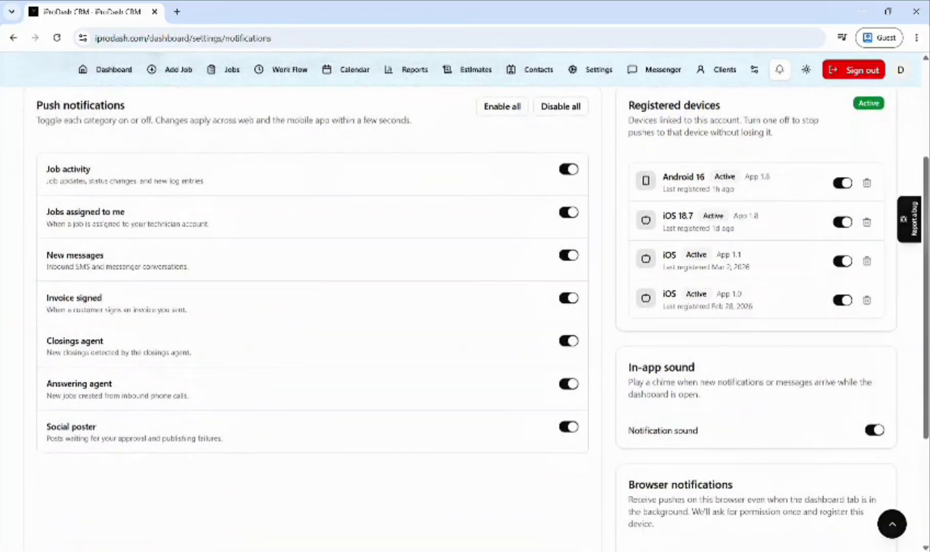
{"action": "scroll", "coordinate": [468, 348], "scroll_direction": "down", "scroll_amount": 1}
{"action": "scroll", "coordinate": [468, 348], "scroll_direction": "down", "scroll_amount": 3}
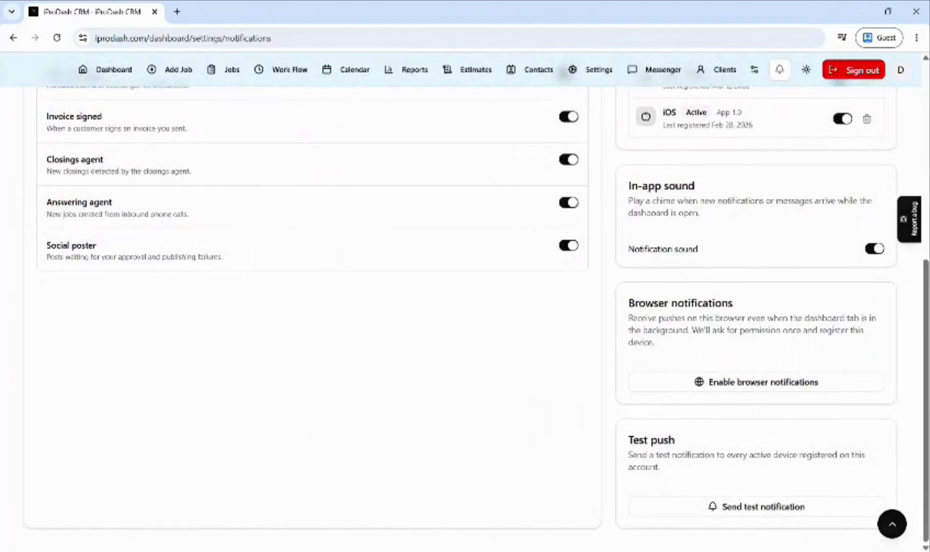
{"action": "scroll", "coordinate": [468, 347], "scroll_direction": "up", "scroll_amount": 3}
{"action": "scroll", "coordinate": [451, 332], "scroll_direction": "up", "scroll_amount": 4}
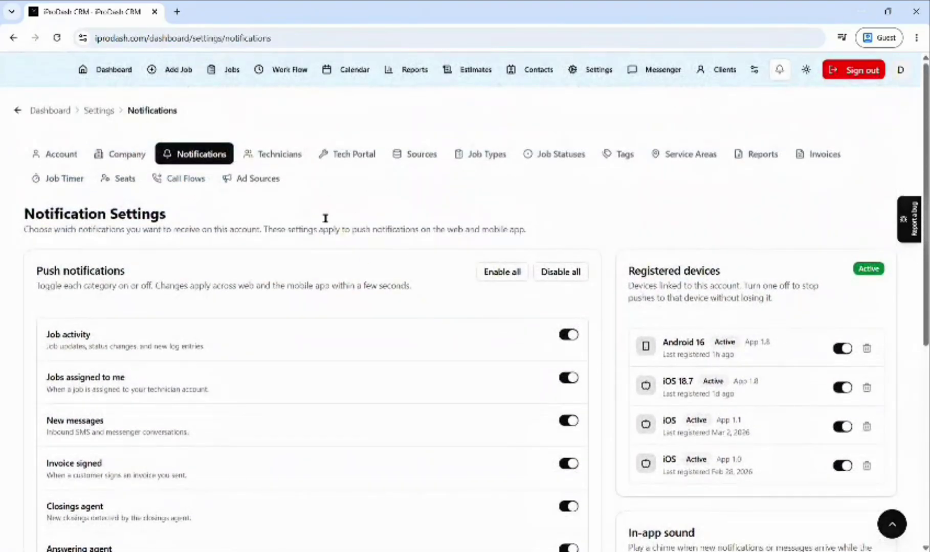
Open the technicians settings, sort the list by name in descending order and return it to its original order
{"action": "left_click", "coordinate": [286, 160]}
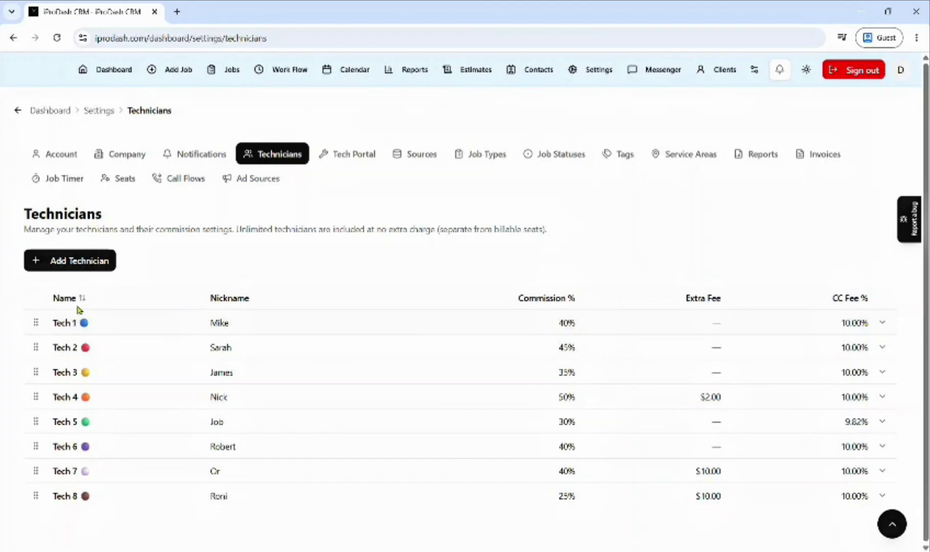
{"action": "left_click", "coordinate": [75, 303]}
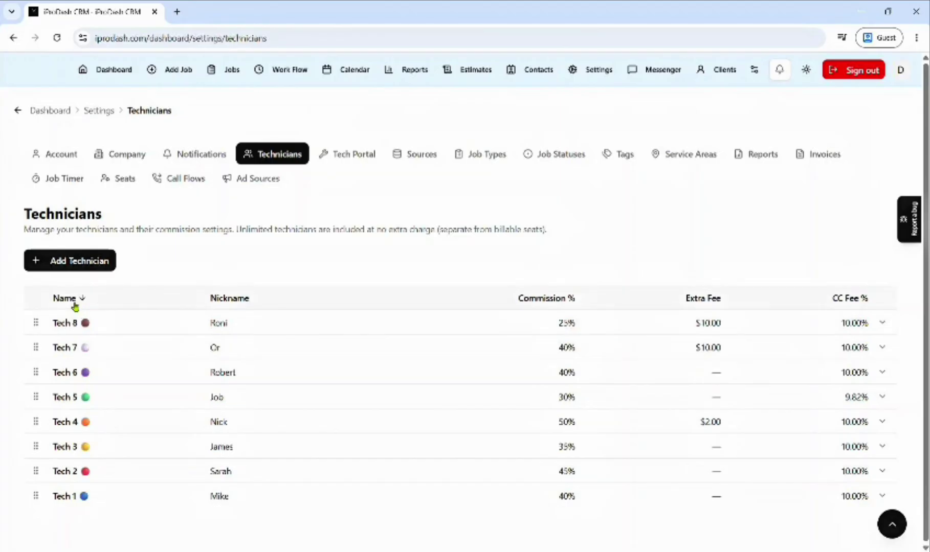
{"action": "left_click", "coordinate": [74, 303]}
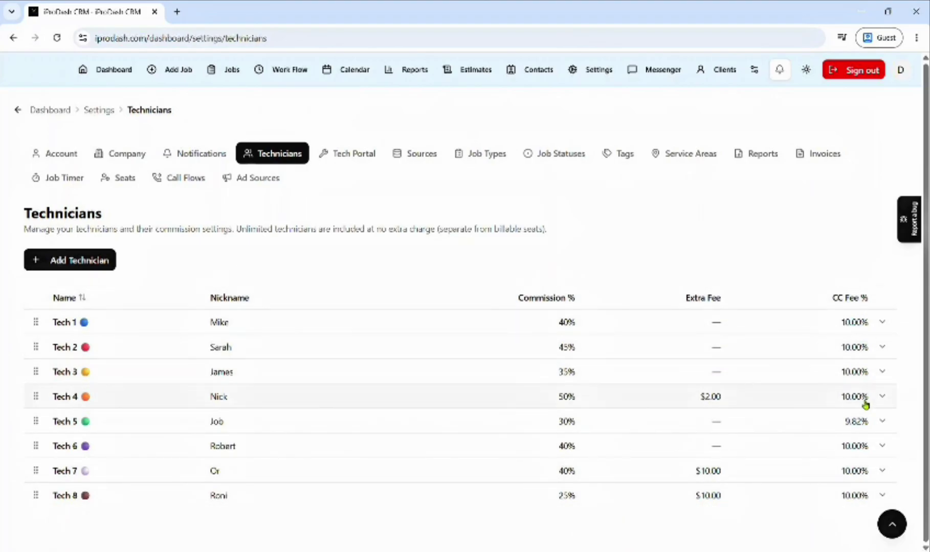
Expand Tech 1, examine the contact details, fees and commission rules in the edit form, and close it without changes
{"action": "left_click", "coordinate": [877, 329]}
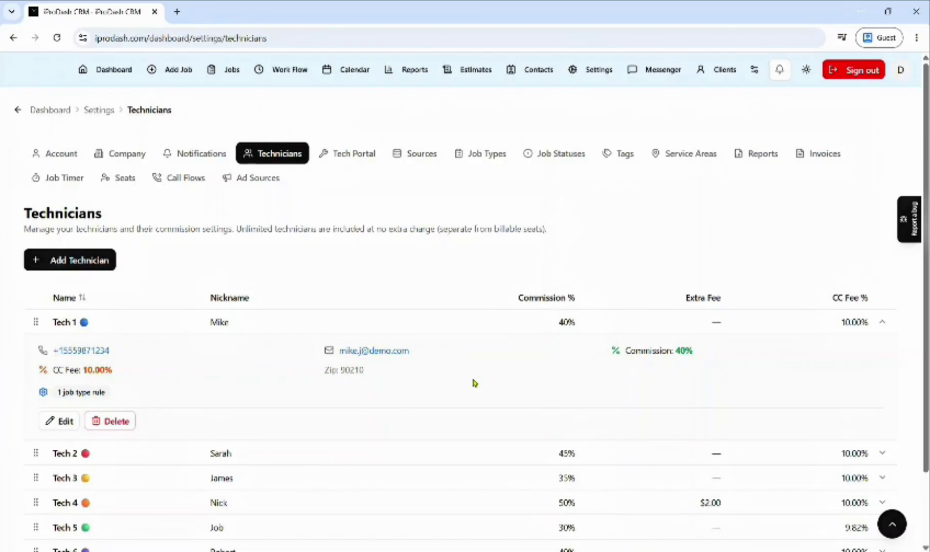
{"action": "left_click", "coordinate": [63, 421]}
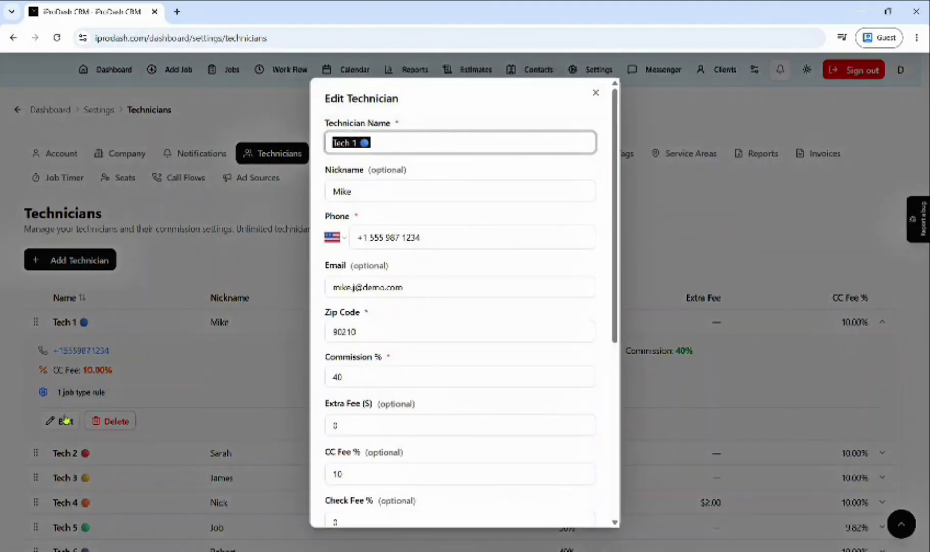
{"action": "scroll", "coordinate": [416, 232], "scroll_direction": "down", "scroll_amount": 6}
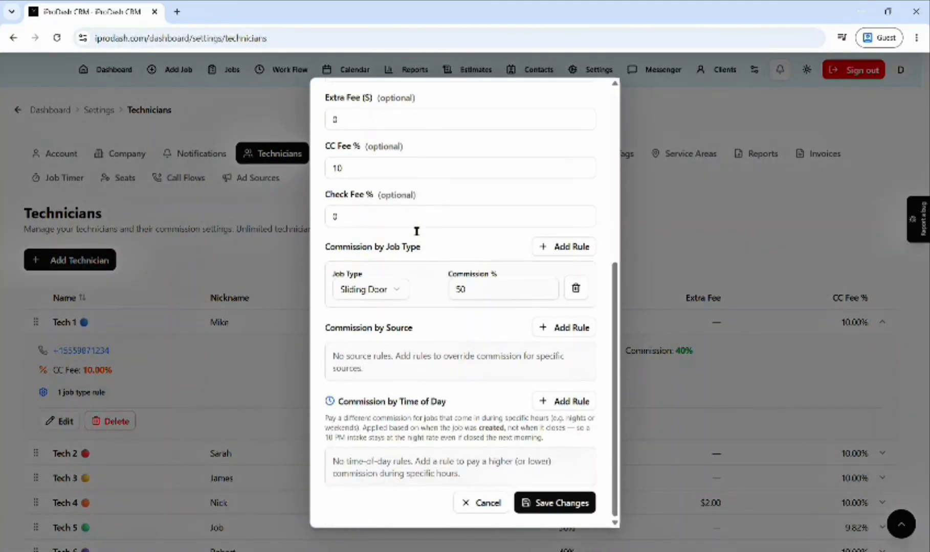
{"action": "scroll", "coordinate": [485, 307], "scroll_direction": "up", "scroll_amount": 3}
{"action": "scroll", "coordinate": [438, 215], "scroll_direction": "up", "scroll_amount": 4}
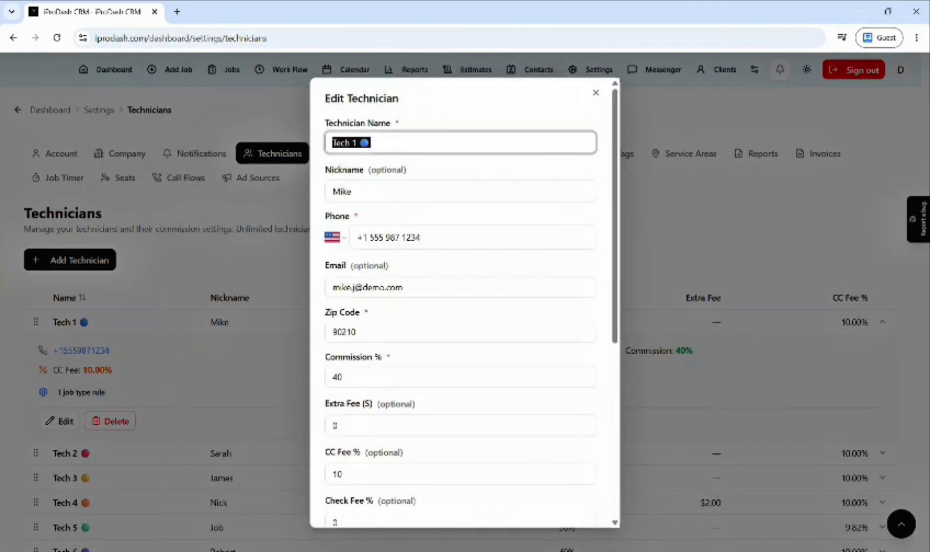
{"action": "left_click", "coordinate": [595, 95]}
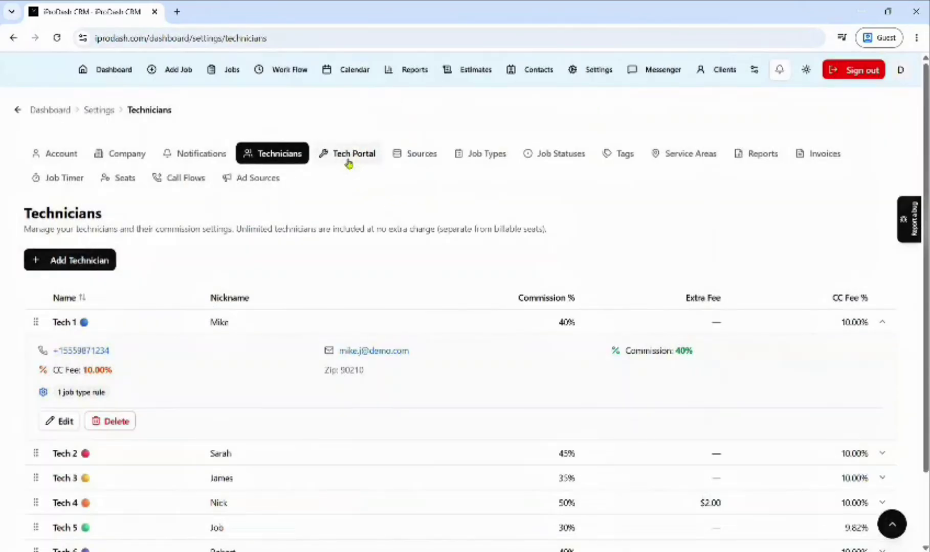
Open the Tech Portal settings and examine the login status of all technicians
{"action": "left_click", "coordinate": [348, 163]}
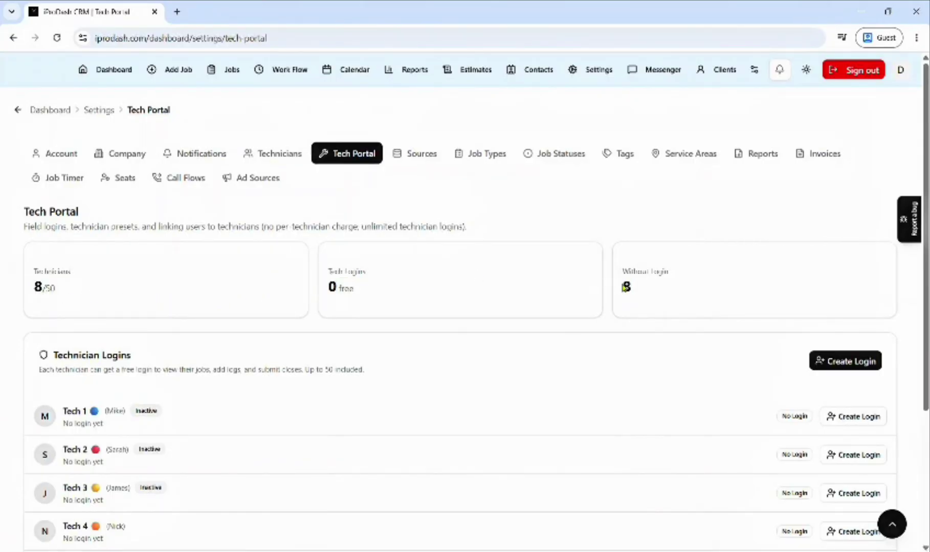
{"action": "scroll", "coordinate": [287, 386], "scroll_direction": "down", "scroll_amount": 1}
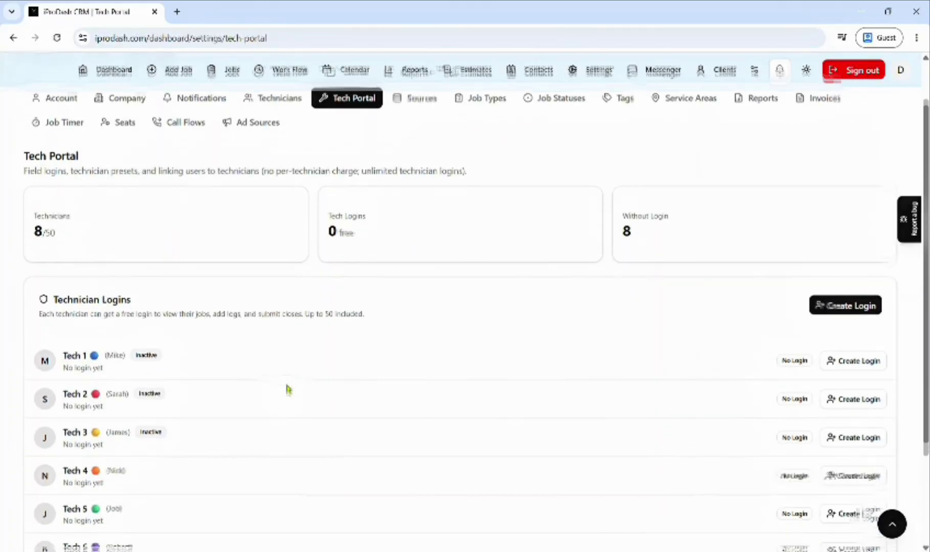
{"action": "scroll", "coordinate": [287, 388], "scroll_direction": "down", "scroll_amount": 3}
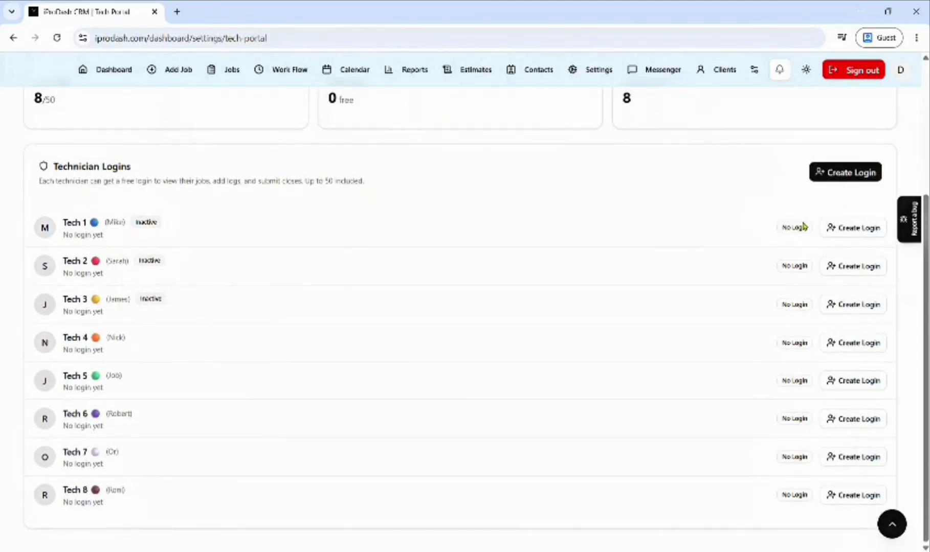
View the login creation form for Tech 1, reveal and hide the generated password, and cancel the form
{"action": "left_click", "coordinate": [834, 227]}
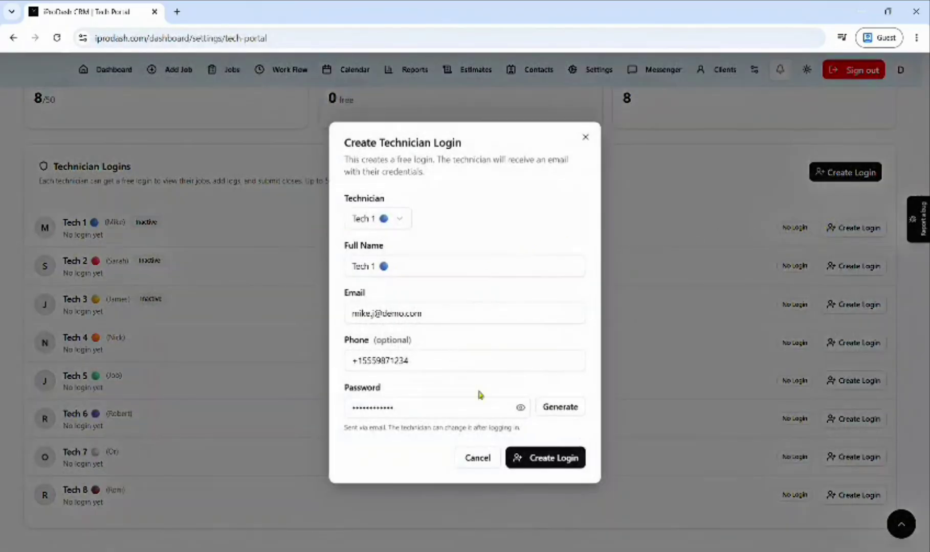
{"action": "left_click", "coordinate": [520, 411]}
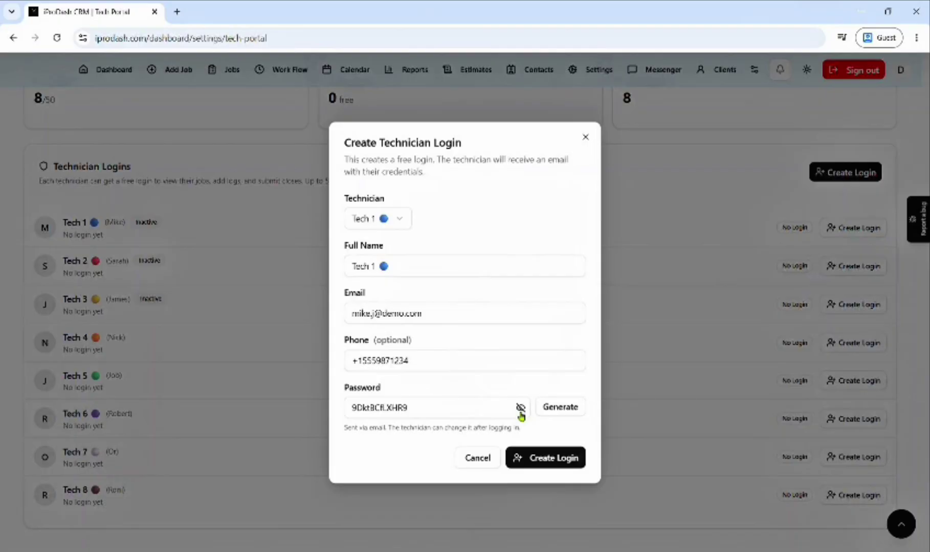
{"action": "left_click", "coordinate": [520, 409]}
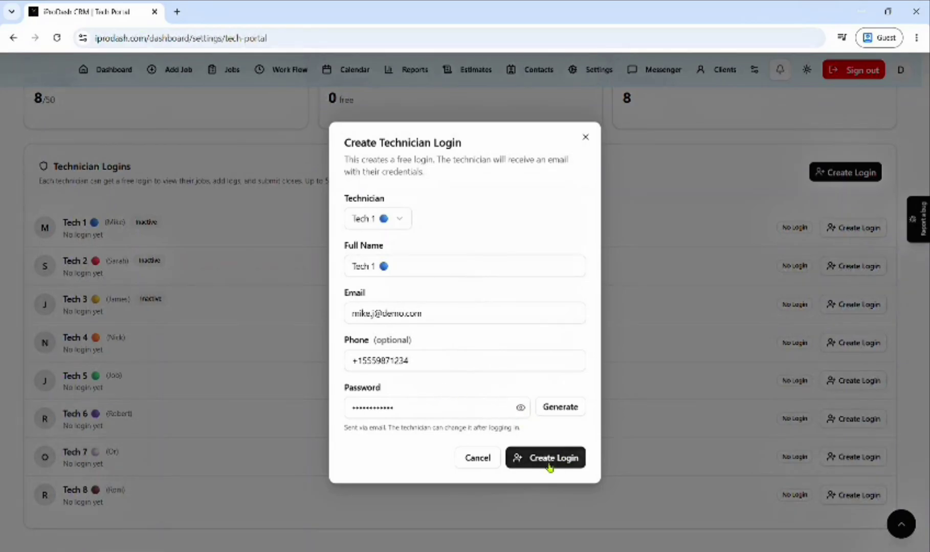
{"action": "left_click", "coordinate": [477, 459]}
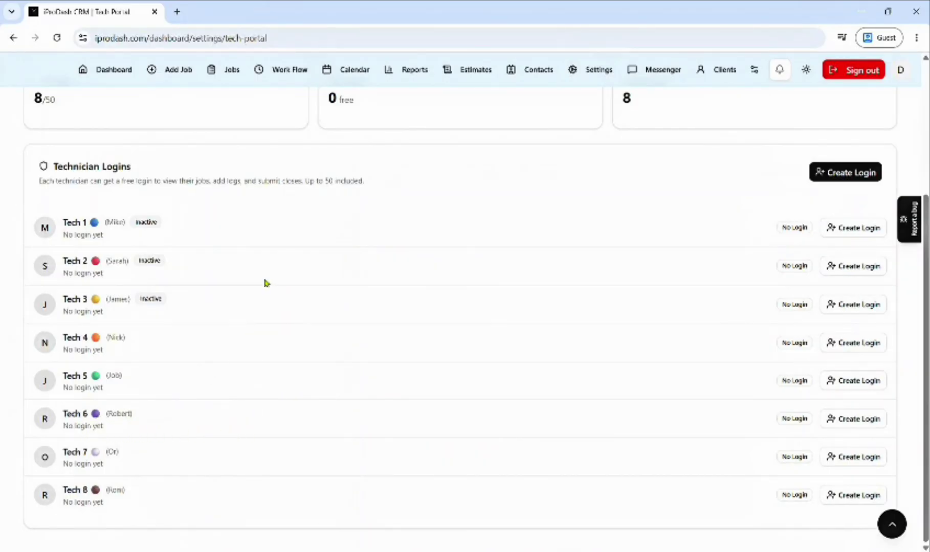
Open the lead sources settings and expand the My Company source to view its commission, fees and contact details
{"action": "scroll", "coordinate": [265, 282], "scroll_direction": "up", "scroll_amount": 4}
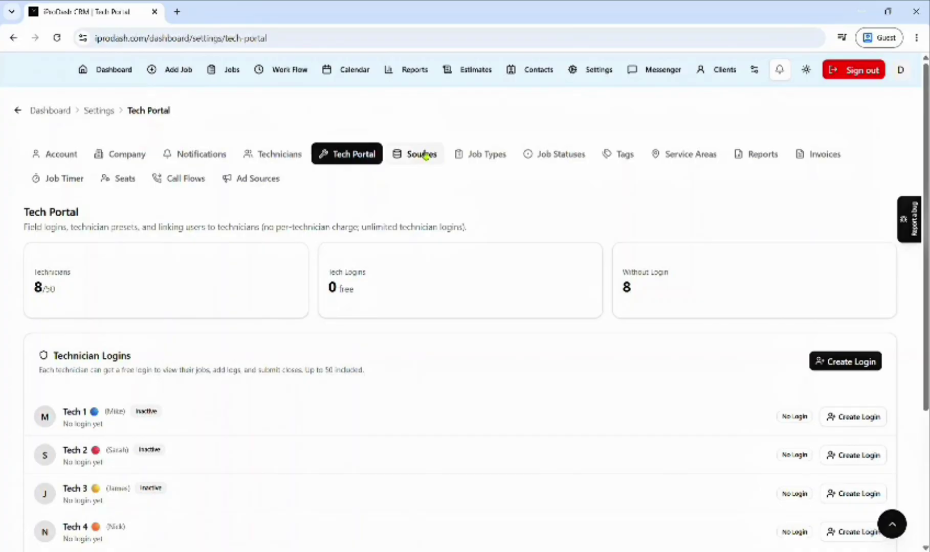
{"action": "left_click", "coordinate": [425, 155]}
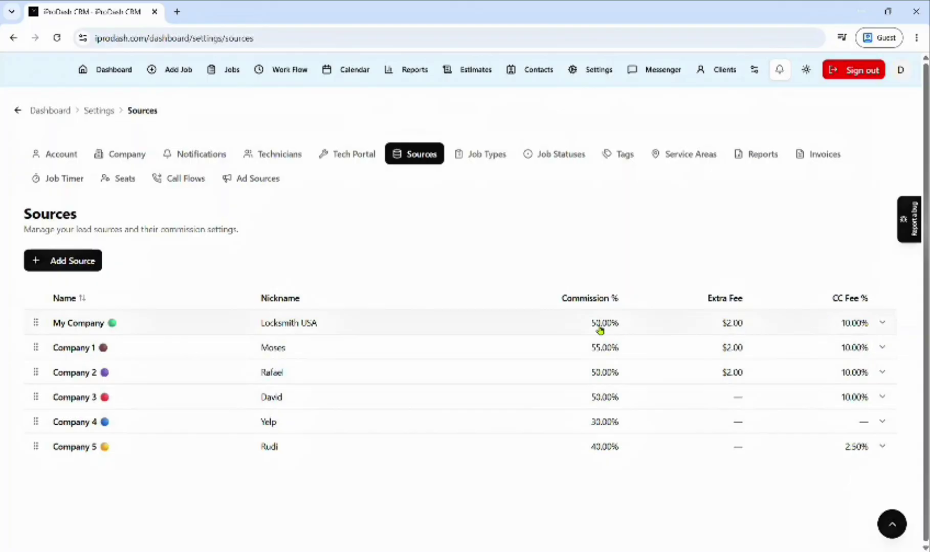
{"action": "left_click", "coordinate": [556, 332]}
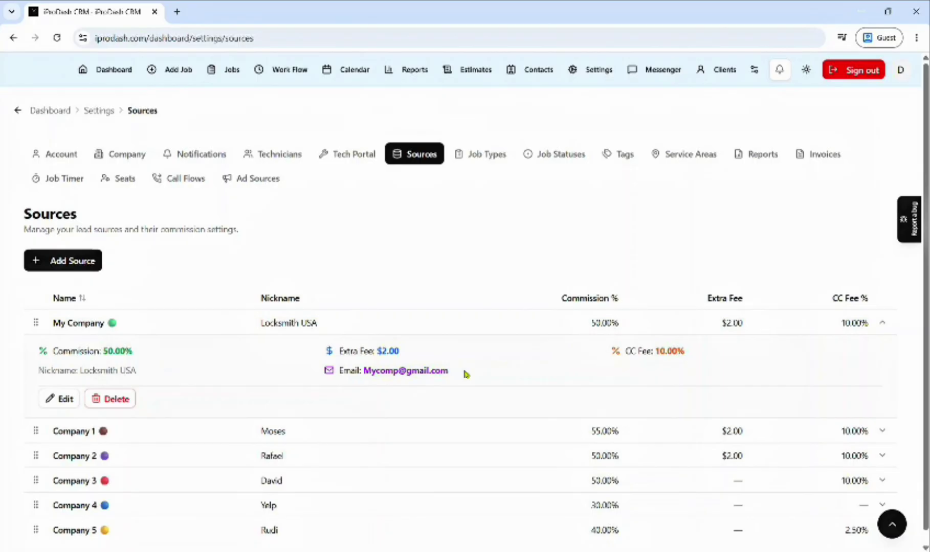
Open the form for a new source and go through its fields from nickname to CC fee, leaving them empty
{"action": "left_click", "coordinate": [64, 269]}
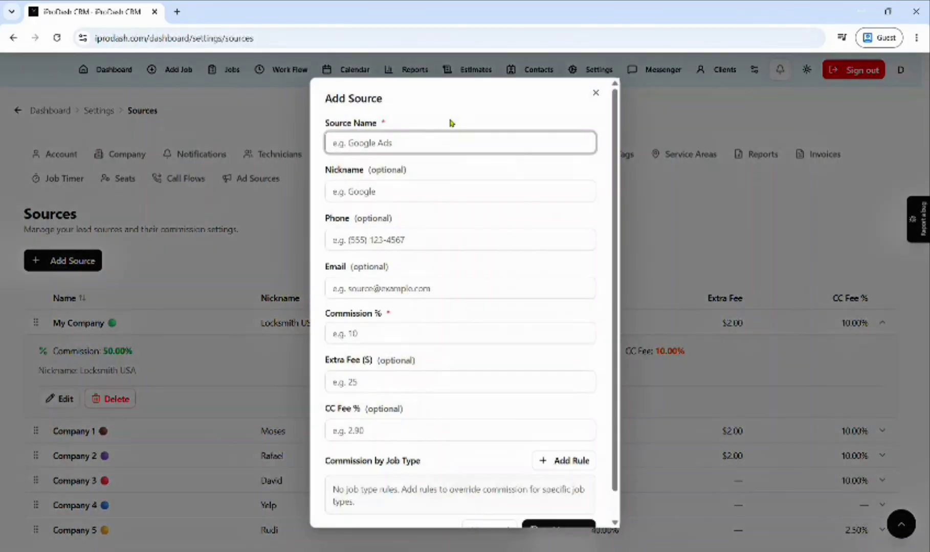
{"action": "left_click", "coordinate": [396, 191]}
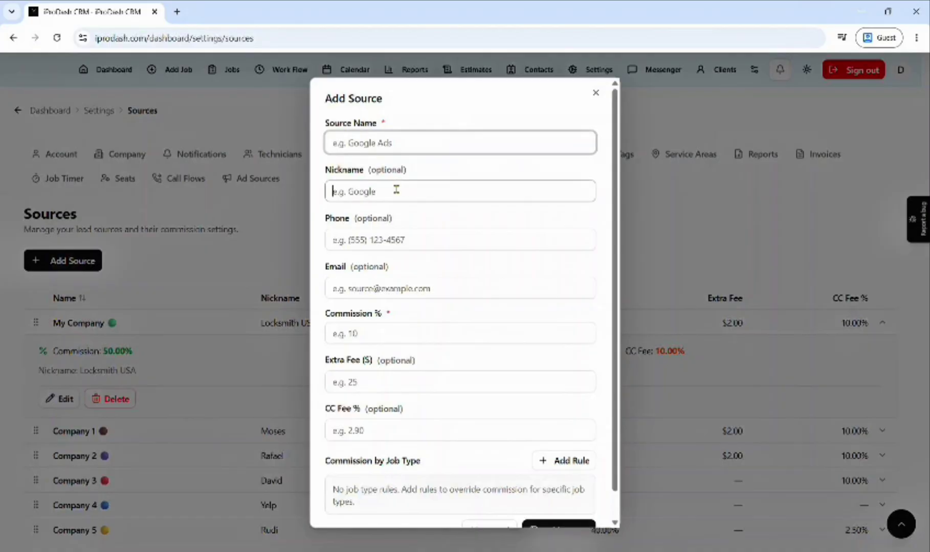
{"action": "key", "text": "Tab"}
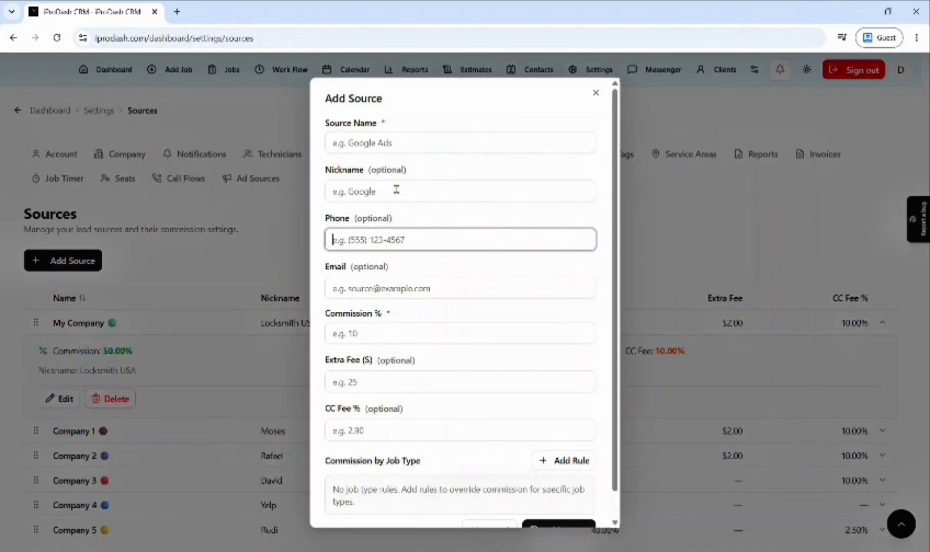
{"action": "key", "text": "Tab"}
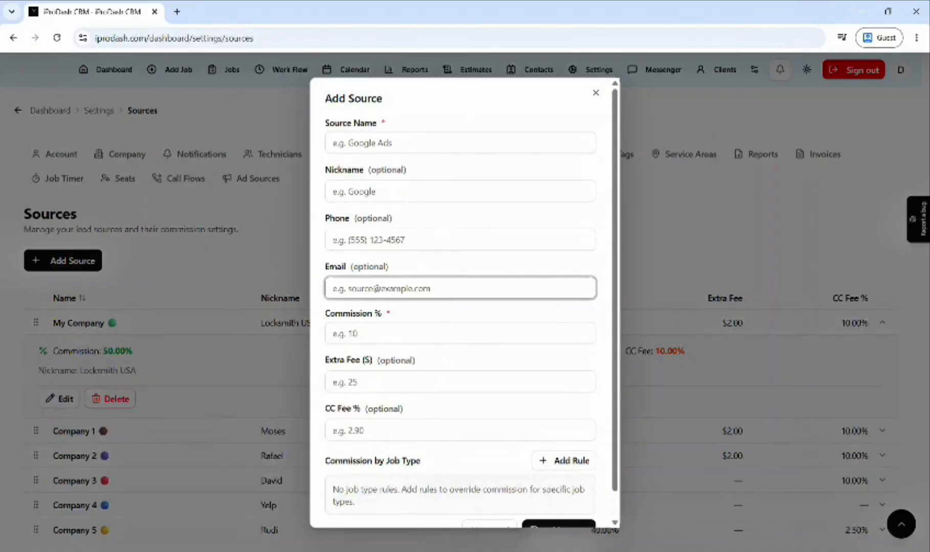
{"action": "key", "text": "Tab"}
{"action": "key", "text": "Tab"}
{"action": "key", "text": "Tab"}
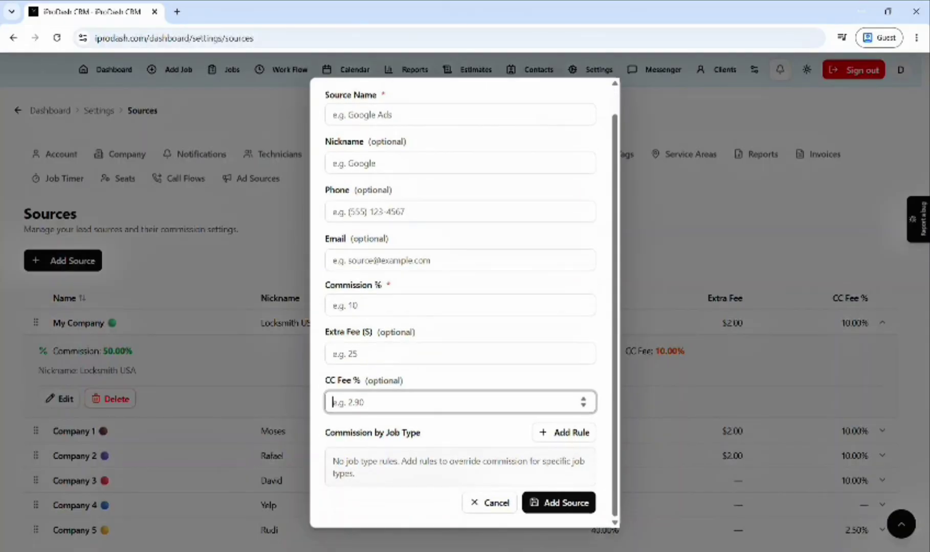
Add a commission rule for the Car Key Replacement job type in the new source form, and close the form without saving
{"action": "left_click", "coordinate": [557, 436]}
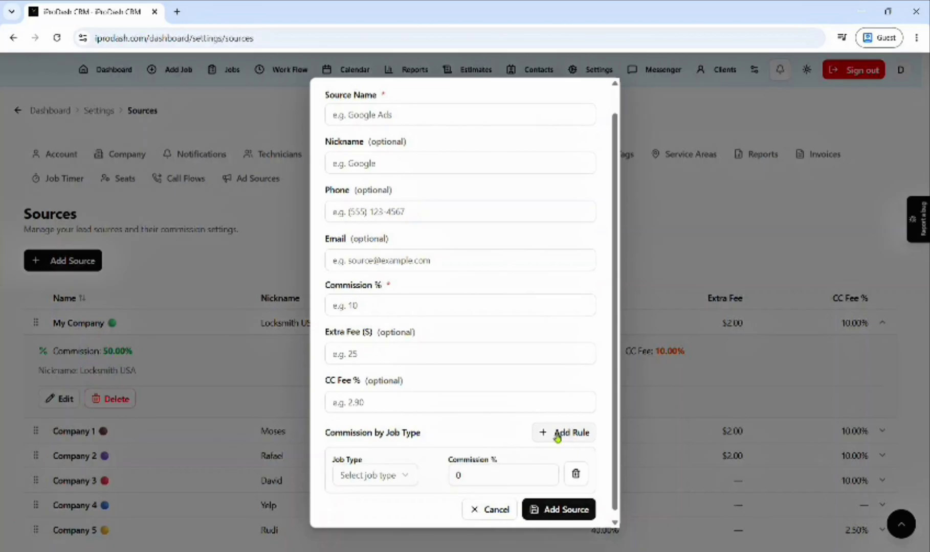
{"action": "left_click", "coordinate": [398, 475]}
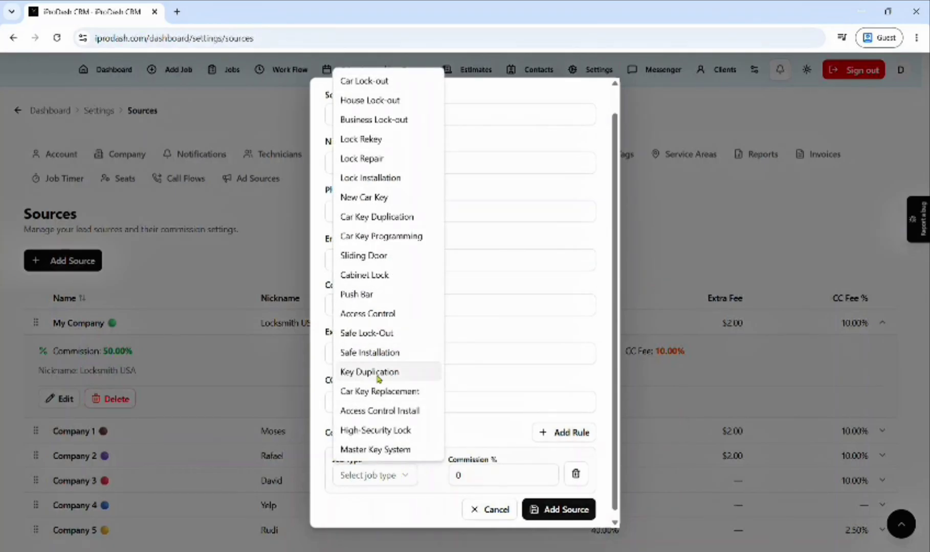
{"action": "left_click", "coordinate": [380, 391]}
{"action": "left_click", "coordinate": [478, 475]}
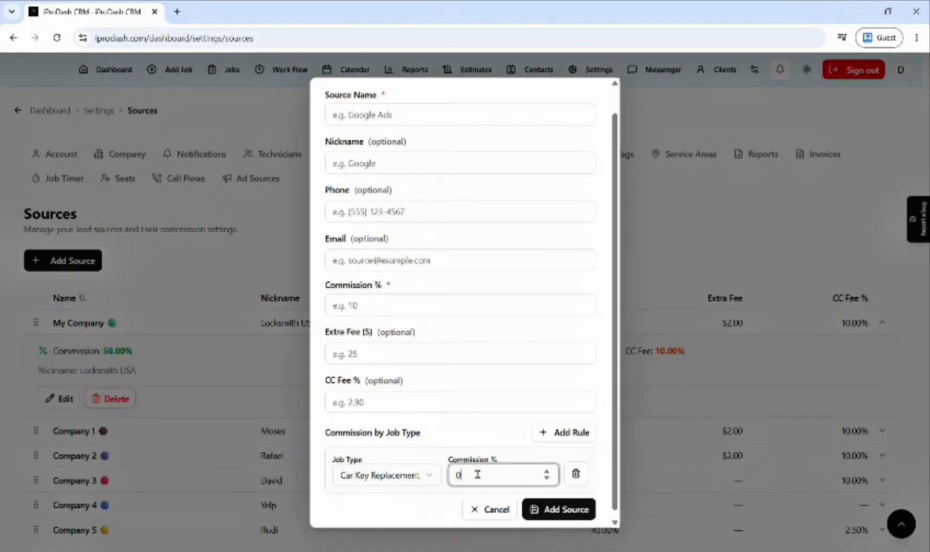
{"action": "scroll", "coordinate": [557, 176], "scroll_direction": "up", "scroll_amount": 1}
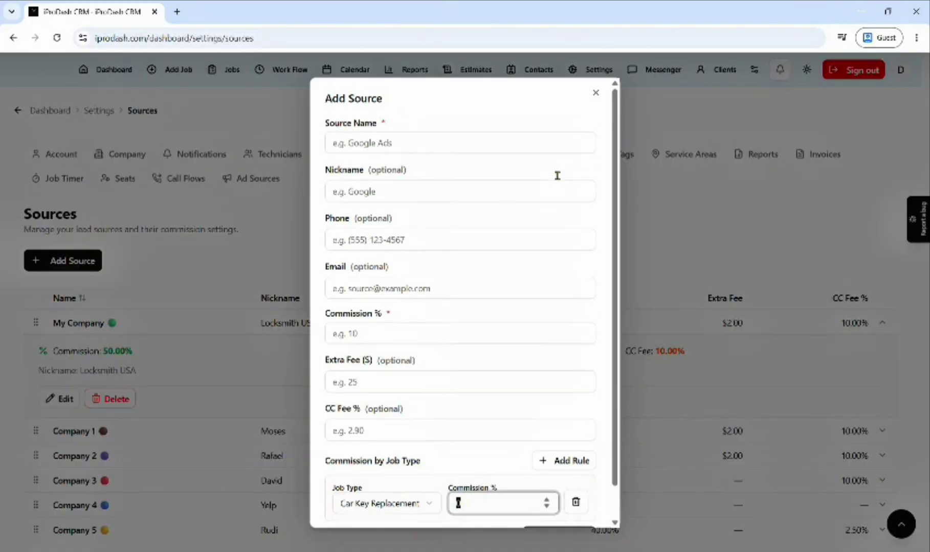
{"action": "left_click", "coordinate": [594, 93]}
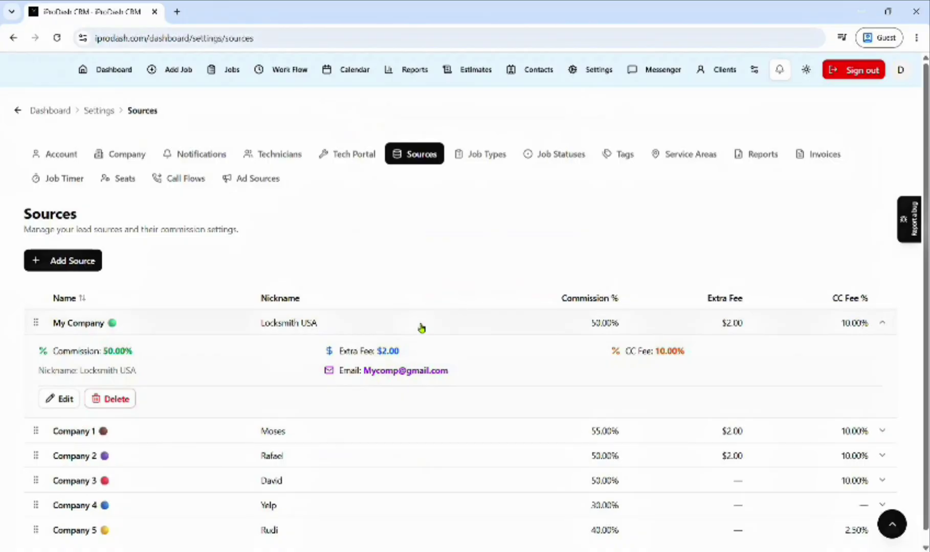
Collapse the My Company source details and grab that source's reorder handle
{"action": "left_click", "coordinate": [330, 329]}
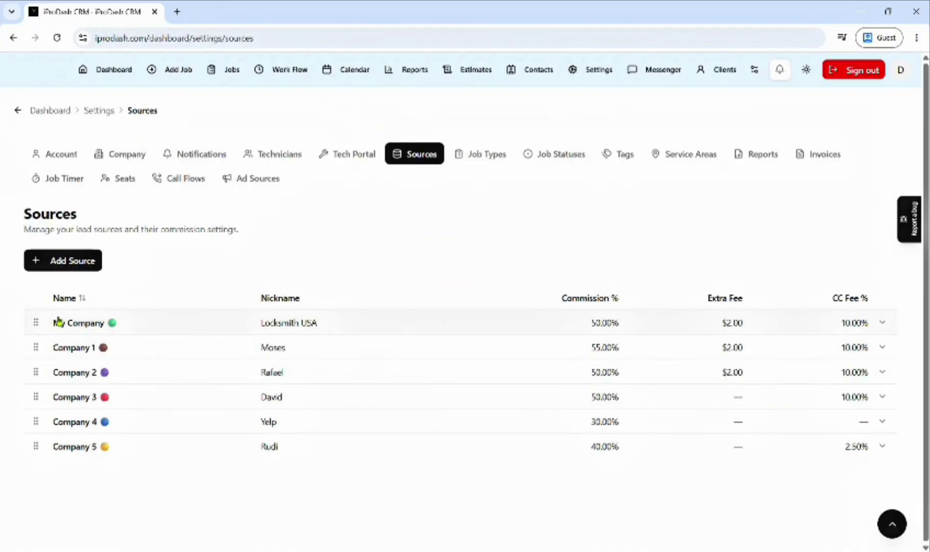
{"action": "mouse_move", "coordinate": [37, 324]}
{"action": "left_mouse_down"}
{"action": "mouse_move", "coordinate": [38, 355]}
{"action": "mouse_move", "coordinate": [35, 323]}
{"action": "left_mouse_up"}
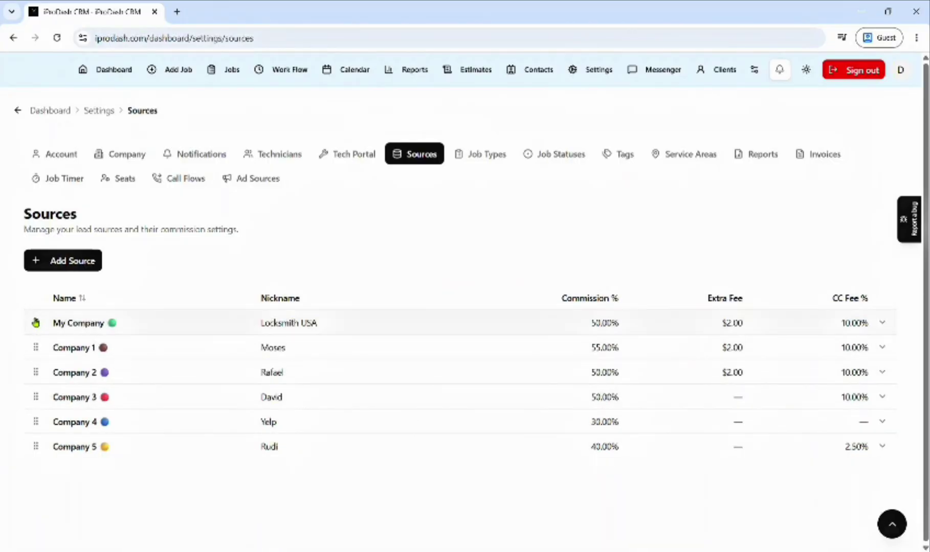
Open the Job Types settings and look through the list of job types
{"action": "left_click", "coordinate": [477, 156]}
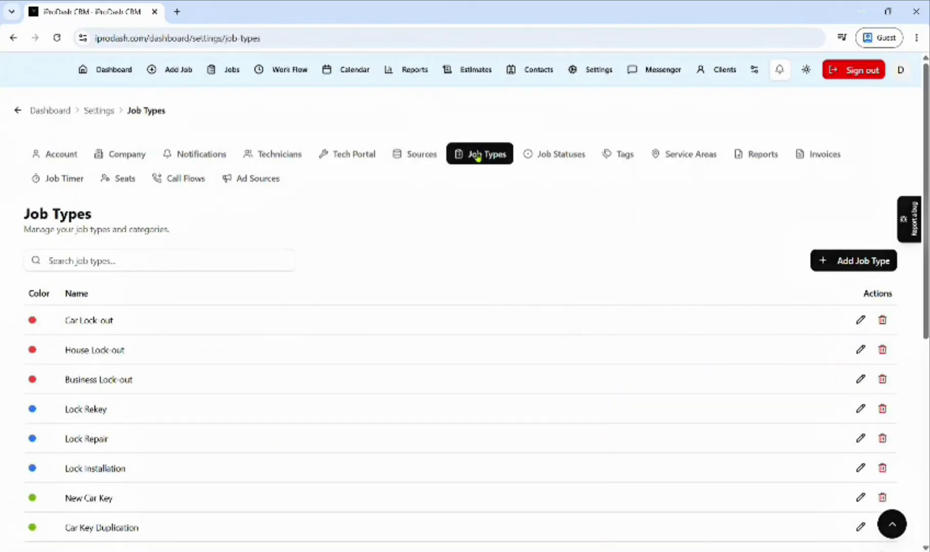
{"action": "scroll", "coordinate": [244, 342], "scroll_direction": "down", "scroll_amount": 5}
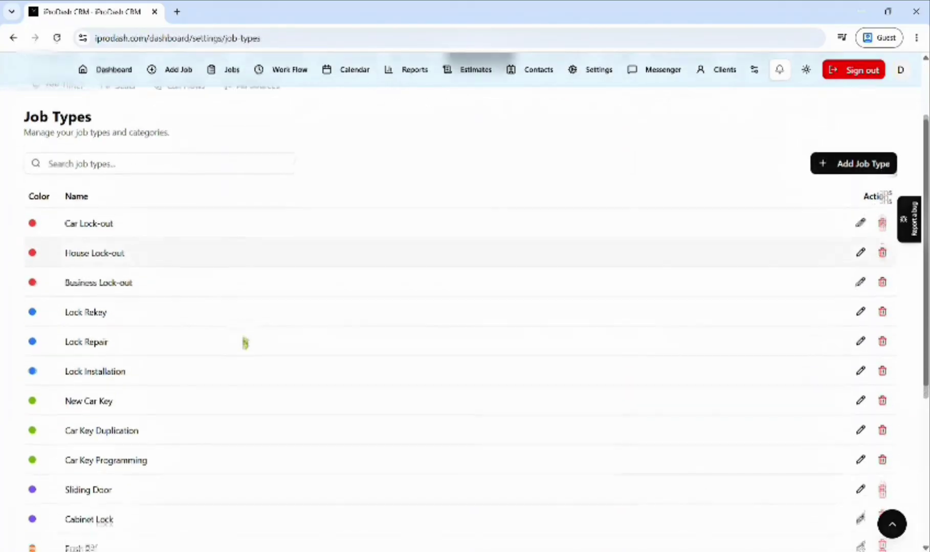
{"action": "scroll", "coordinate": [244, 341], "scroll_direction": "down", "scroll_amount": 3}
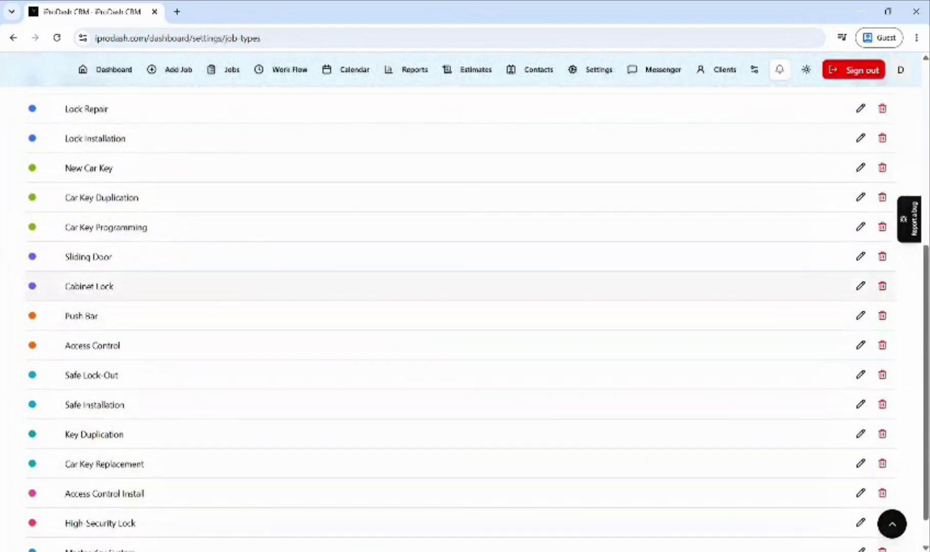
{"action": "scroll", "coordinate": [773, 190], "scroll_direction": "up", "scroll_amount": 5}
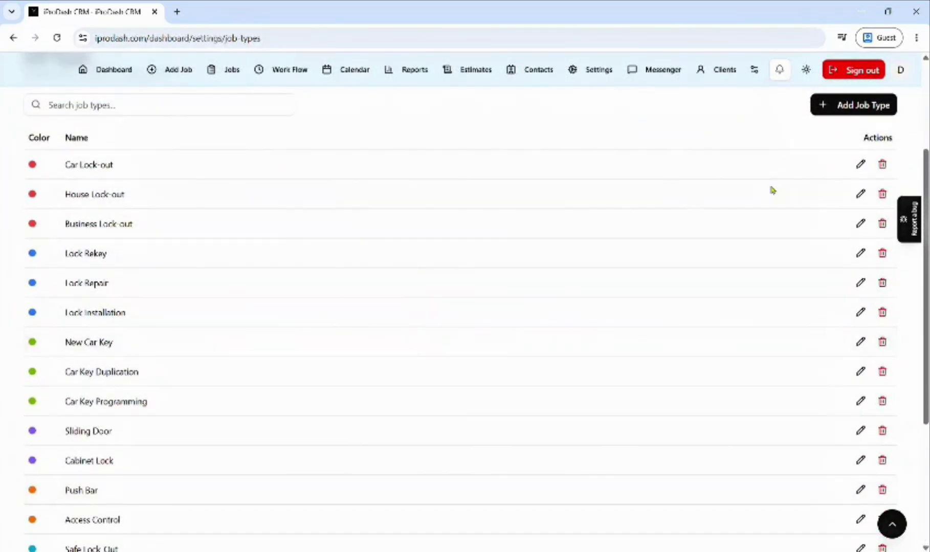
View the name and color options of the Car Lock-out job type, and close its form without changes
{"action": "left_click", "coordinate": [861, 166]}
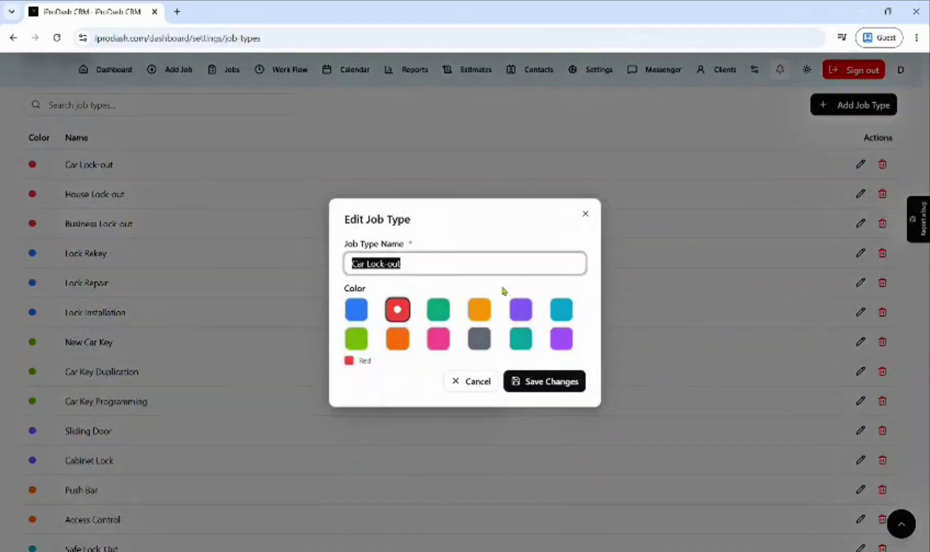
{"action": "left_click", "coordinate": [585, 215]}
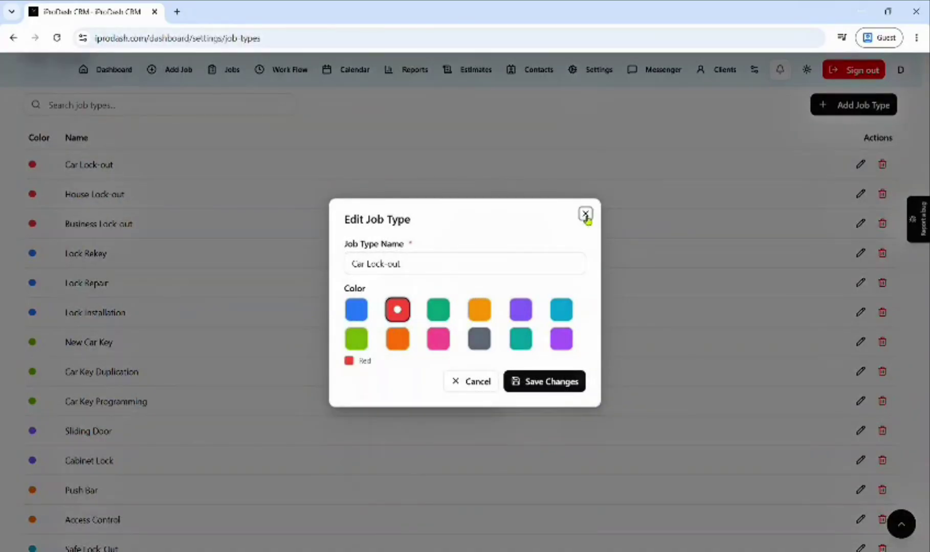
{"action": "left_click", "coordinate": [586, 215]}
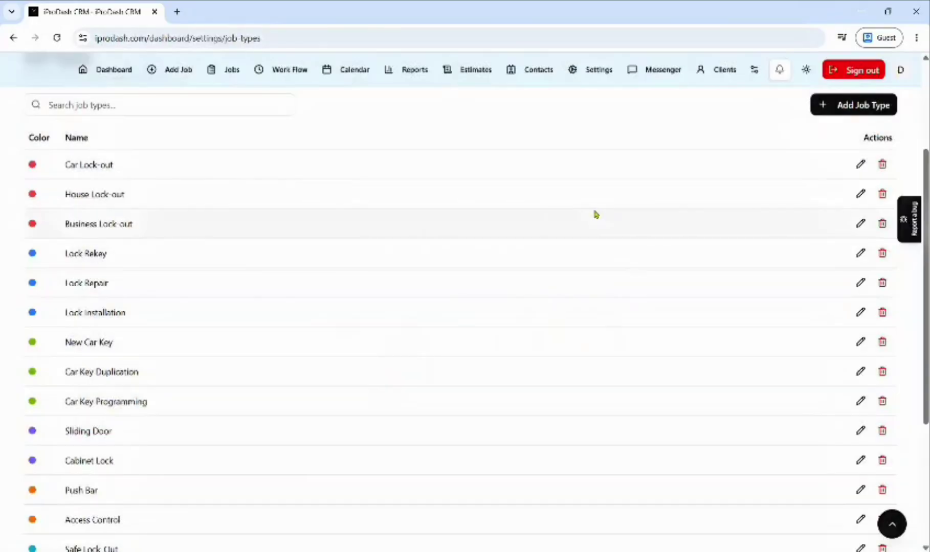
Add a job type named Storage Lockout with the color red, and locate it in the list
{"action": "scroll", "coordinate": [701, 230], "scroll_direction": "down", "scroll_amount": 5}
{"action": "scroll", "coordinate": [702, 232], "scroll_direction": "up", "scroll_amount": 7}
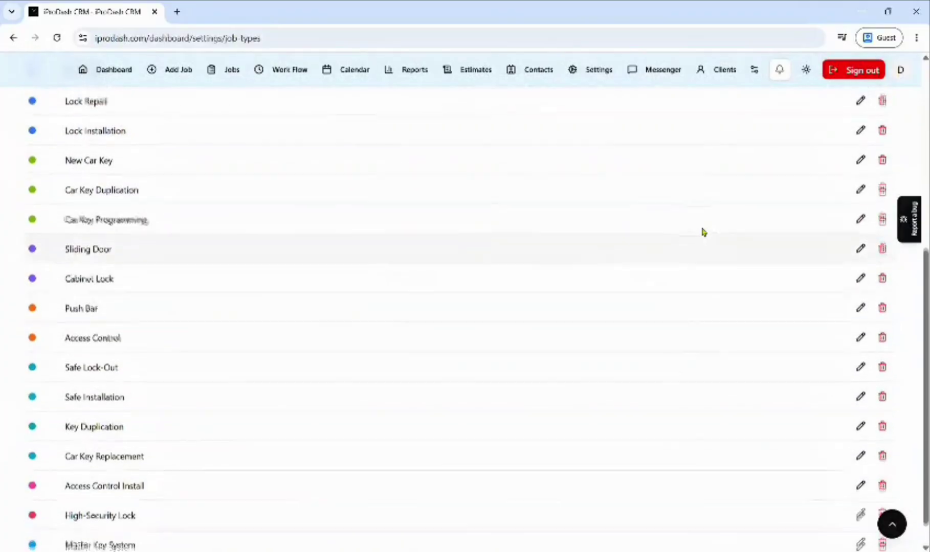
{"action": "left_click", "coordinate": [831, 262]}
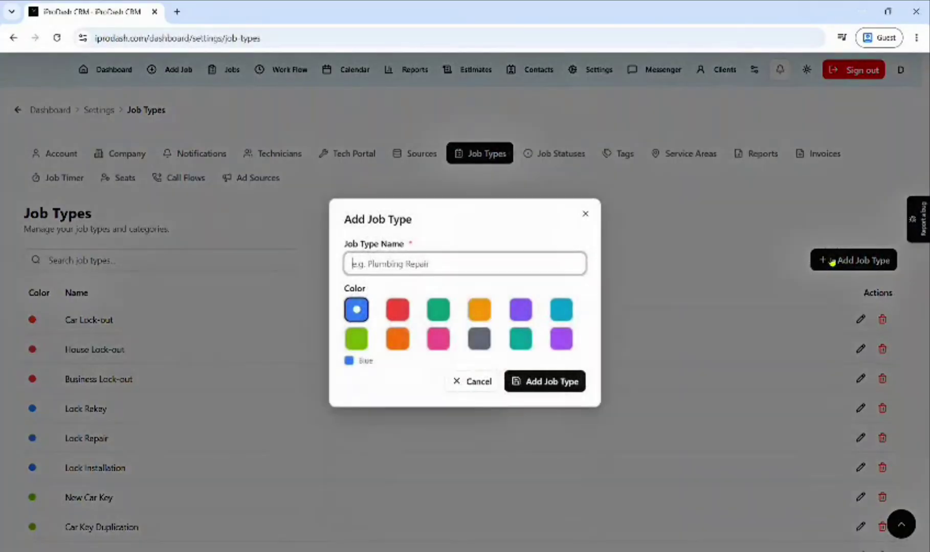
{"action": "type", "text": "S"}
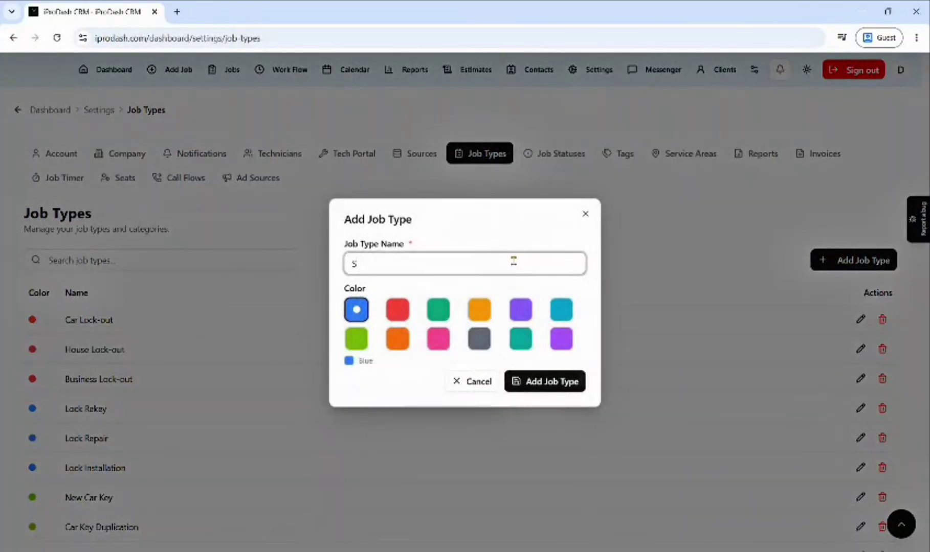
{"action": "type", "text": "torage Lockout"}
{"action": "left_click", "coordinate": [398, 309]}
{"action": "left_click", "coordinate": [515, 381]}
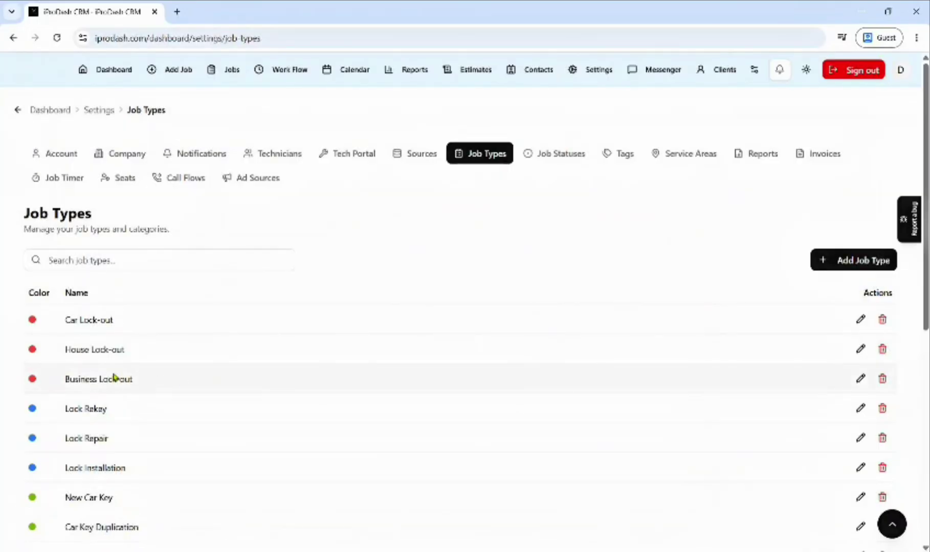
{"action": "scroll", "coordinate": [112, 378], "scroll_direction": "down", "scroll_amount": 8}
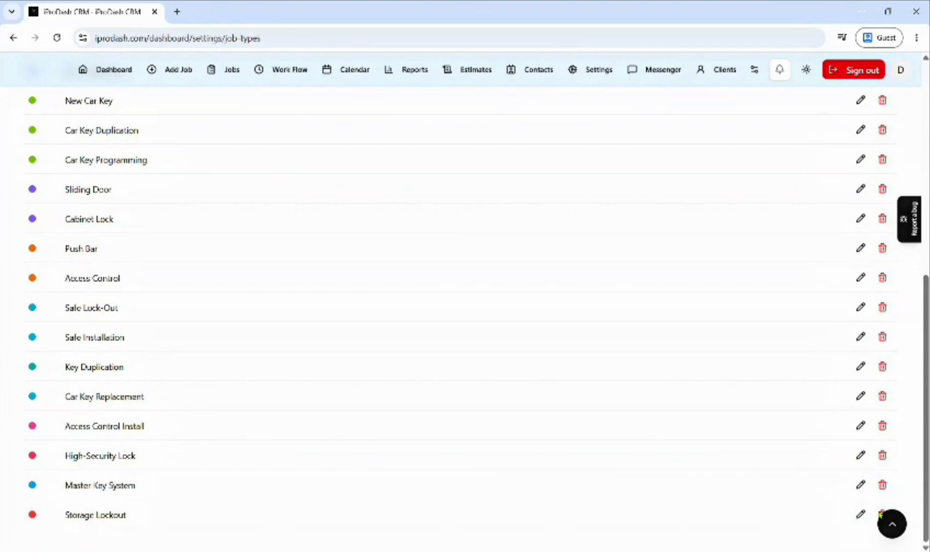
Move the floating scroll button off the Storage Lockout row and delete that job type
{"action": "left_click_drag", "start_coordinate": [893, 524], "coordinate": [891, 466]}
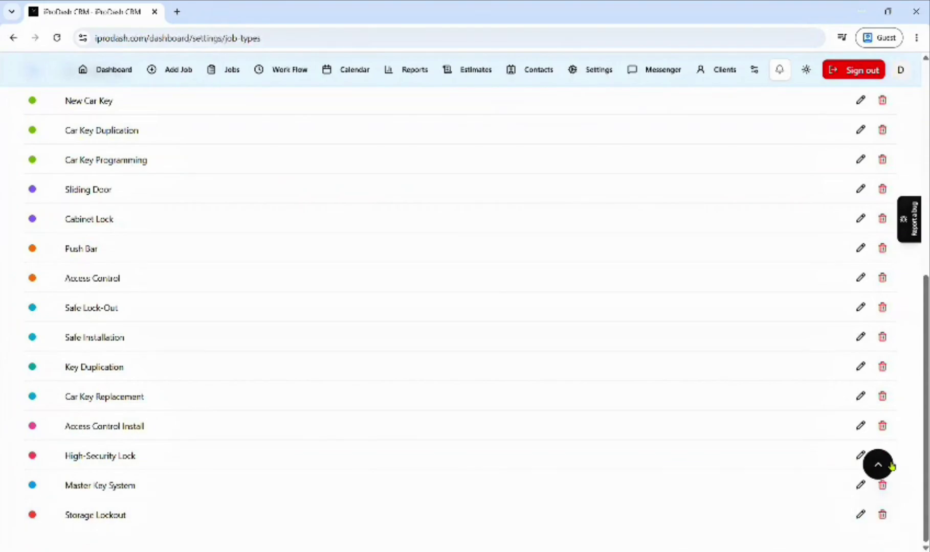
{"action": "left_click", "coordinate": [882, 515]}
{"action": "left_click", "coordinate": [578, 332]}
Open the Job Statuses settings and add a status named Pending Payment with the cyan color
{"action": "scroll", "coordinate": [445, 262], "scroll_direction": "up", "scroll_amount": 8}
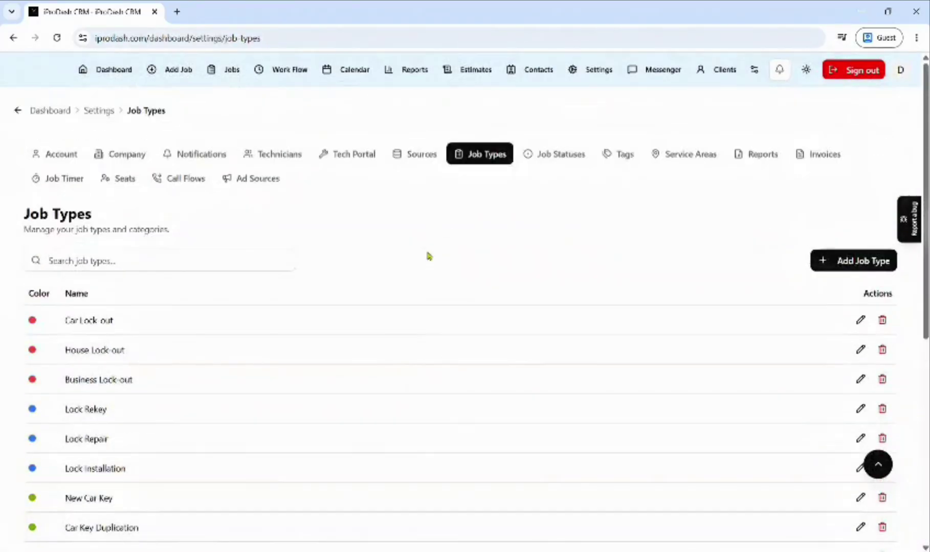
{"action": "left_click", "coordinate": [555, 154]}
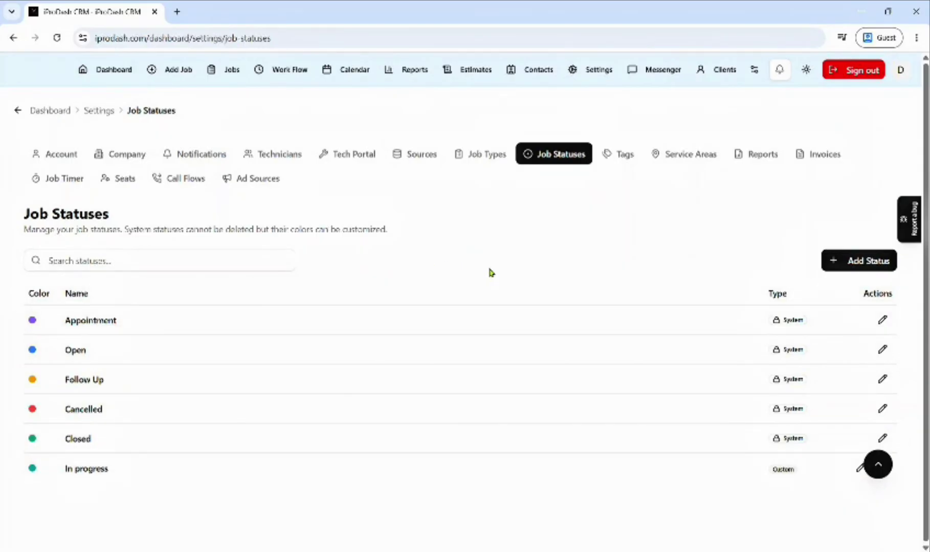
{"action": "left_click", "coordinate": [839, 270]}
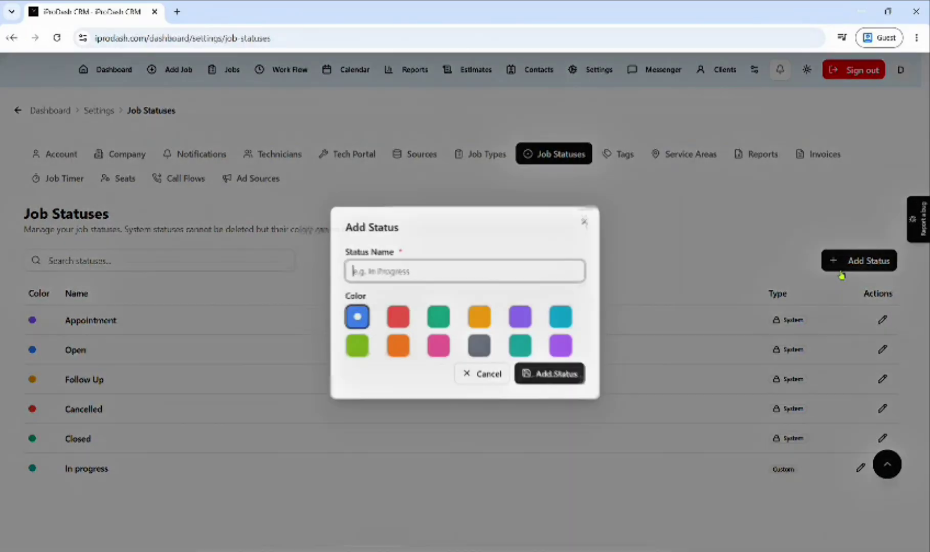
{"action": "type", "text": "Pending Payment"}
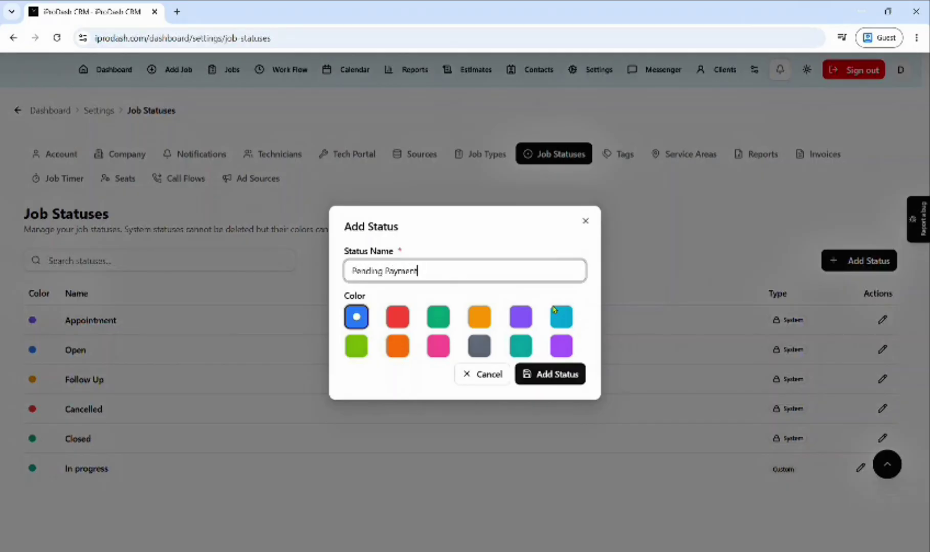
{"action": "left_click", "coordinate": [555, 310]}
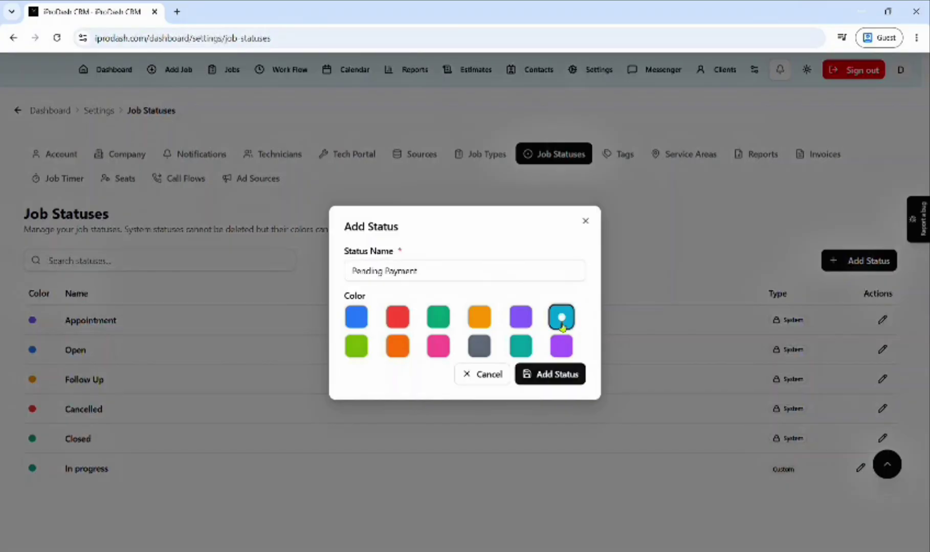
{"action": "left_click", "coordinate": [555, 368]}
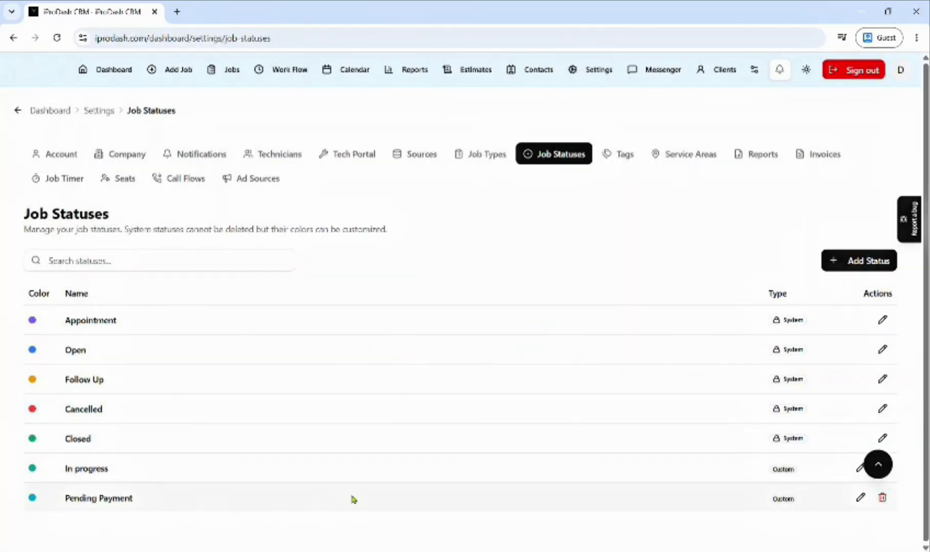
Delete the custom Pending Payment status and confirm the deletion
{"action": "left_click", "coordinate": [881, 502]}
{"action": "left_click", "coordinate": [571, 330]}
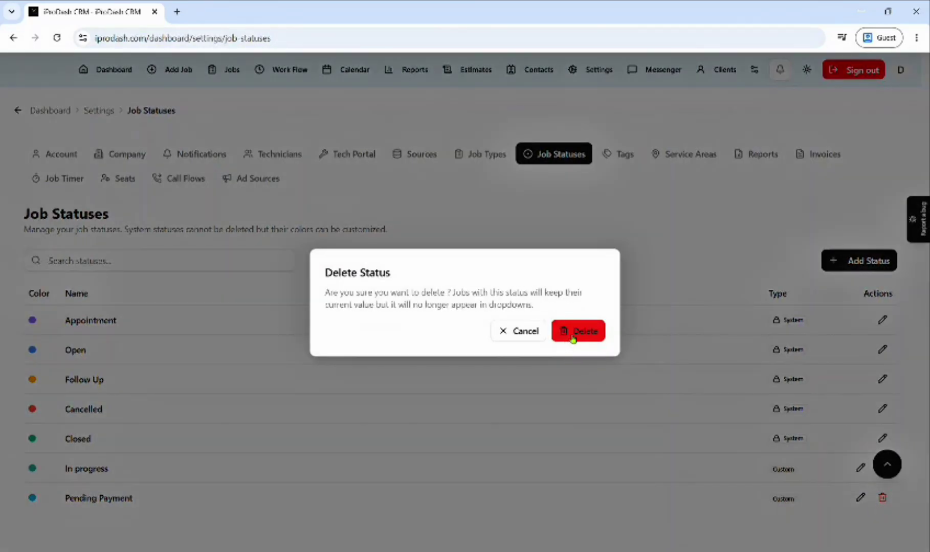
Open the Tags settings and look through the list of job tags
{"action": "left_click", "coordinate": [617, 158]}
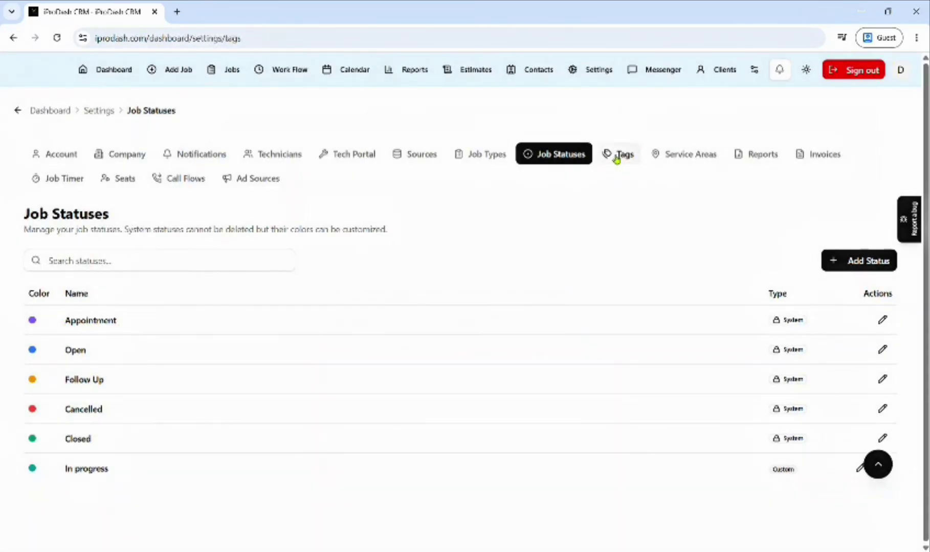
{"action": "scroll", "coordinate": [376, 344], "scroll_direction": "down", "scroll_amount": 2}
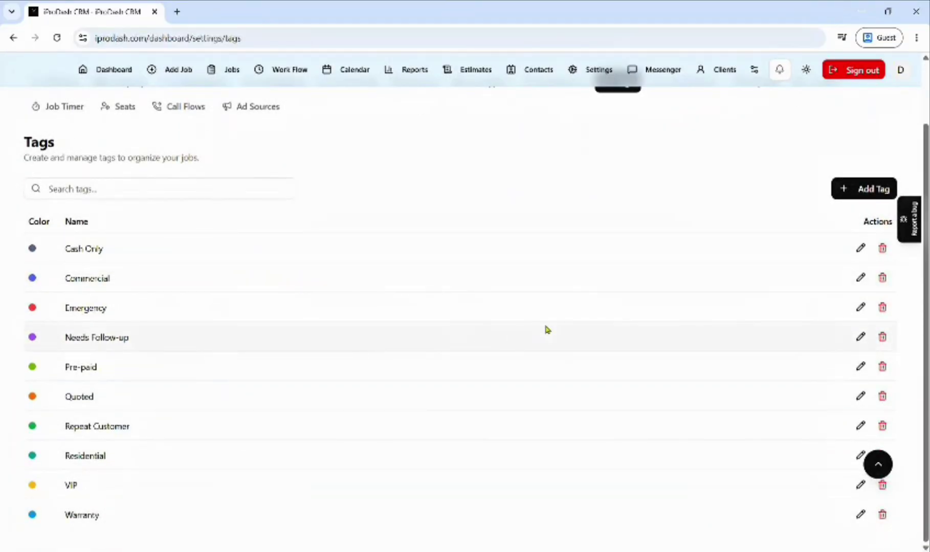
{"action": "scroll", "coordinate": [547, 330], "scroll_direction": "up", "scroll_amount": 1}
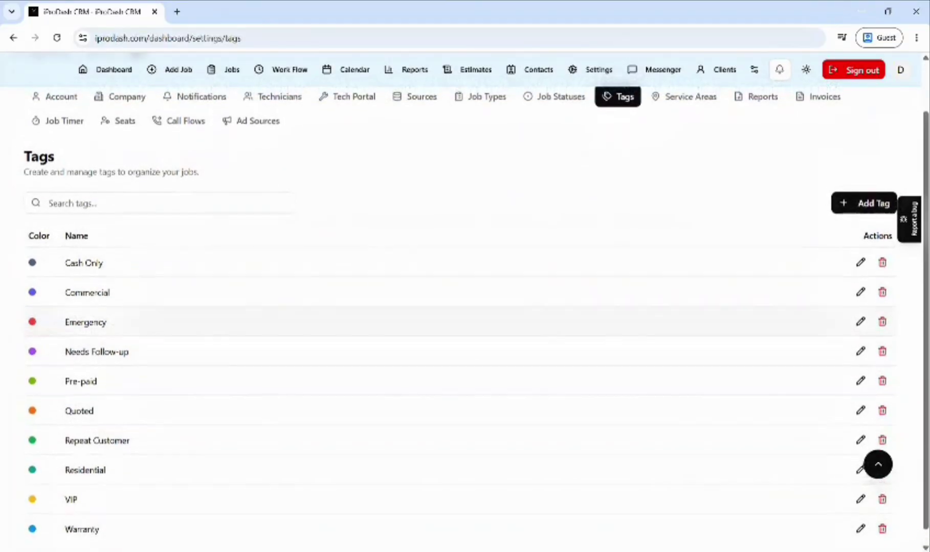
{"action": "scroll", "coordinate": [547, 330], "scroll_direction": "up", "scroll_amount": 2}
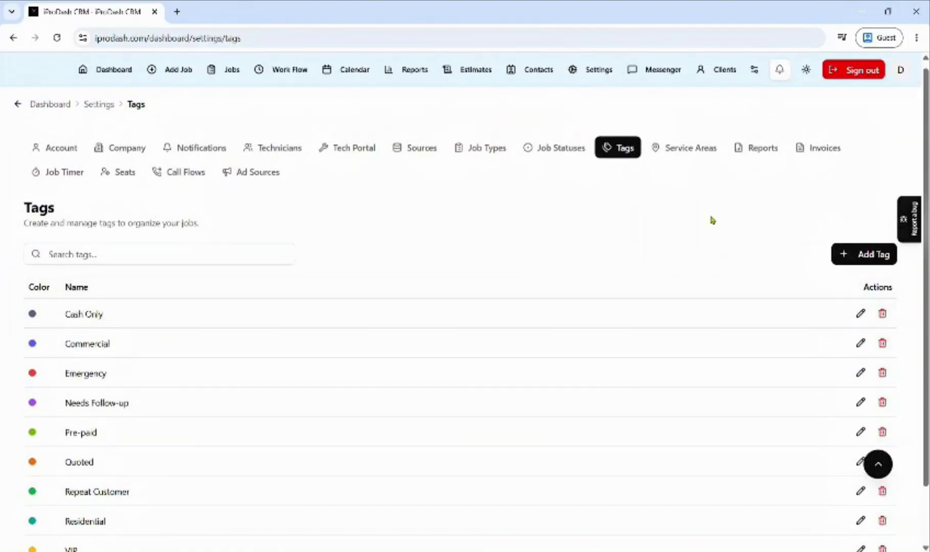
{"action": "scroll", "coordinate": [712, 220], "scroll_direction": "up", "scroll_amount": 1}
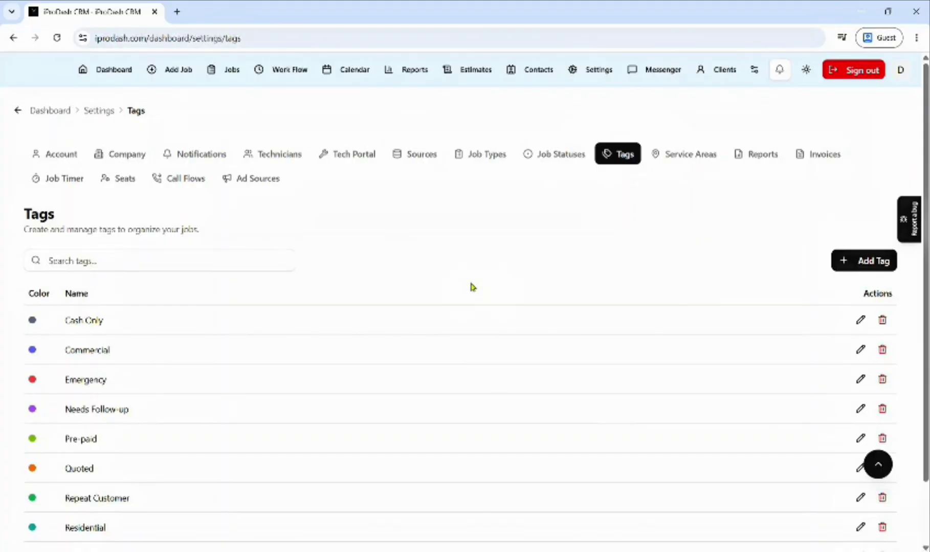
View the name and color options of the Cash Only tag, and close its form without changes
{"action": "left_click", "coordinate": [861, 320]}
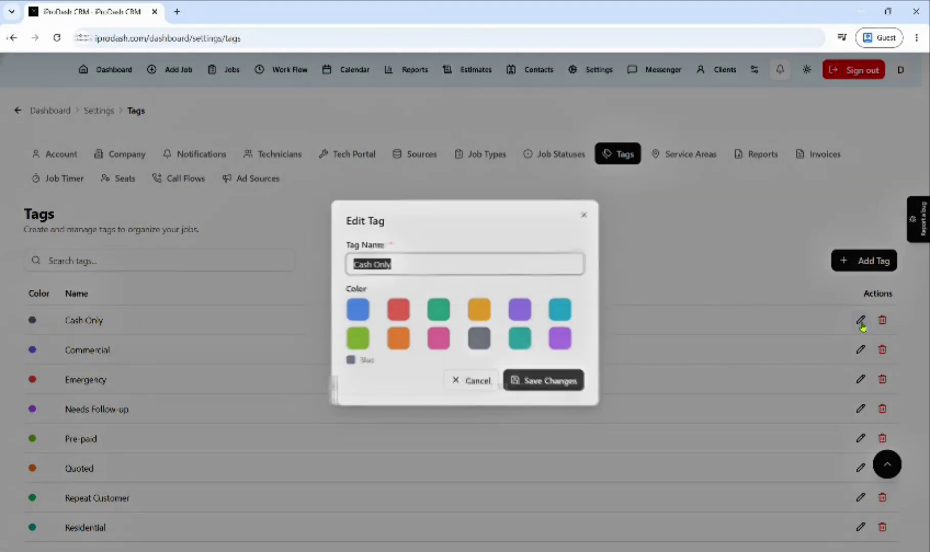
{"action": "left_click", "coordinate": [586, 216]}
{"action": "left_click", "coordinate": [586, 214]}
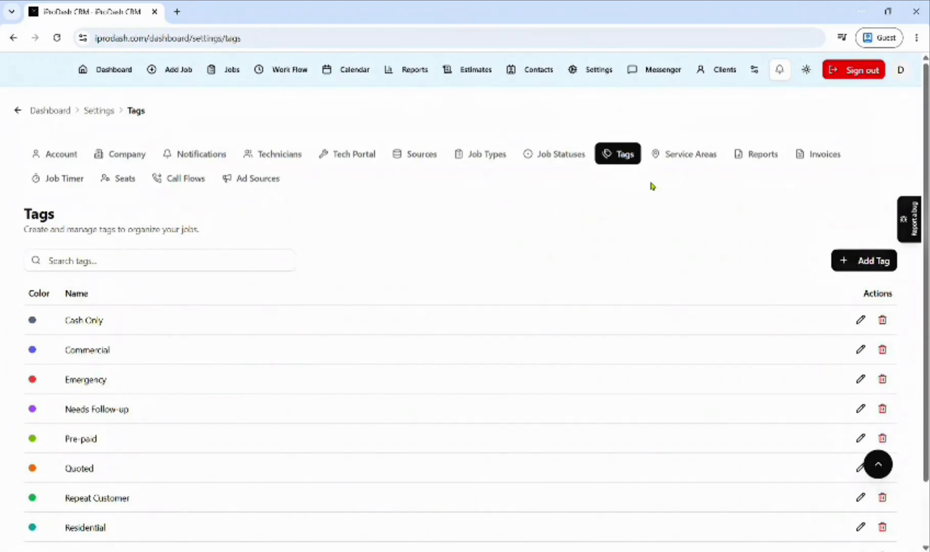
Open the Service Areas settings, view the Marin County area's edit form, and close it without changes
{"action": "left_click", "coordinate": [680, 160]}
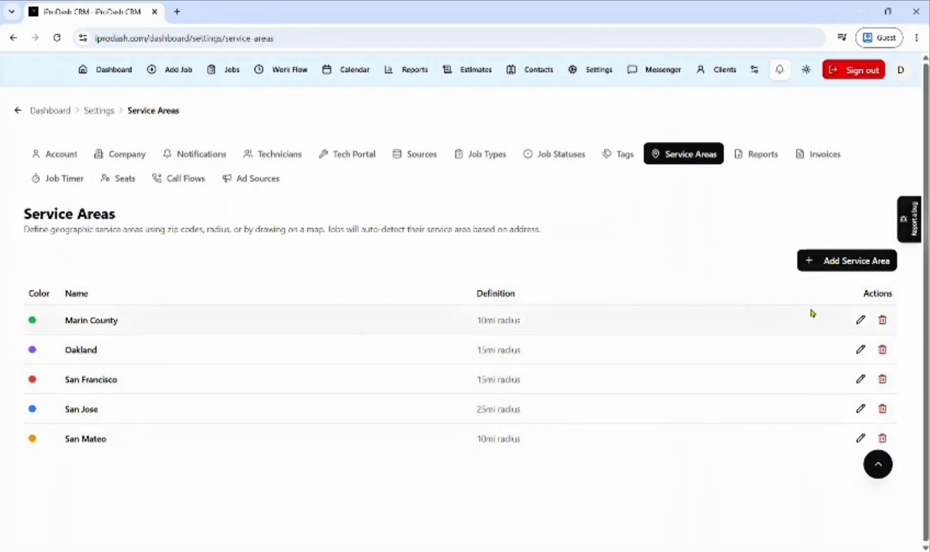
{"action": "left_click", "coordinate": [860, 320]}
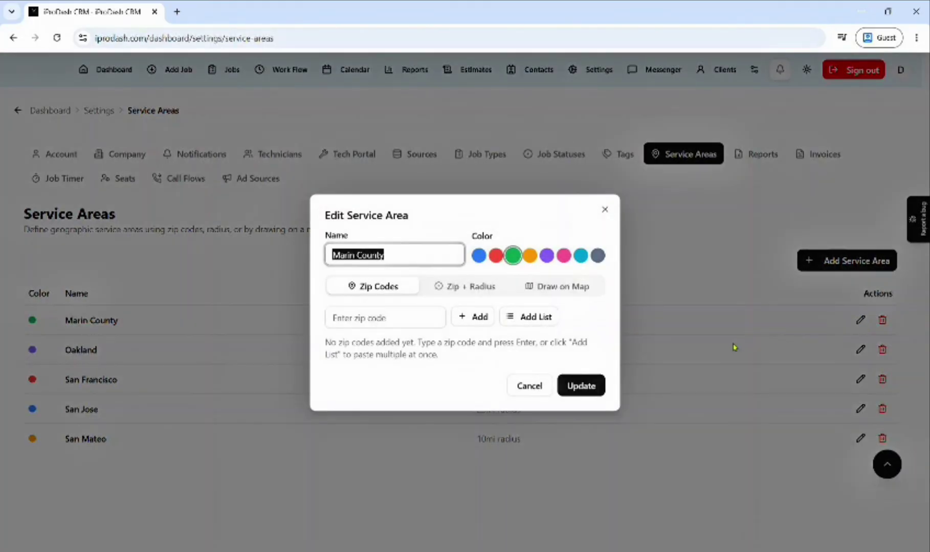
{"action": "left_click", "coordinate": [604, 210]}
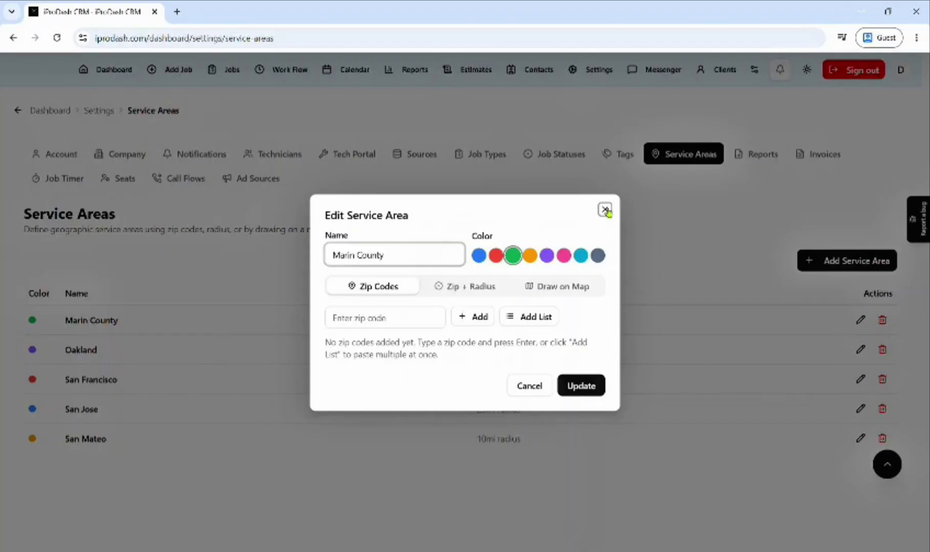
{"action": "left_click", "coordinate": [605, 210]}
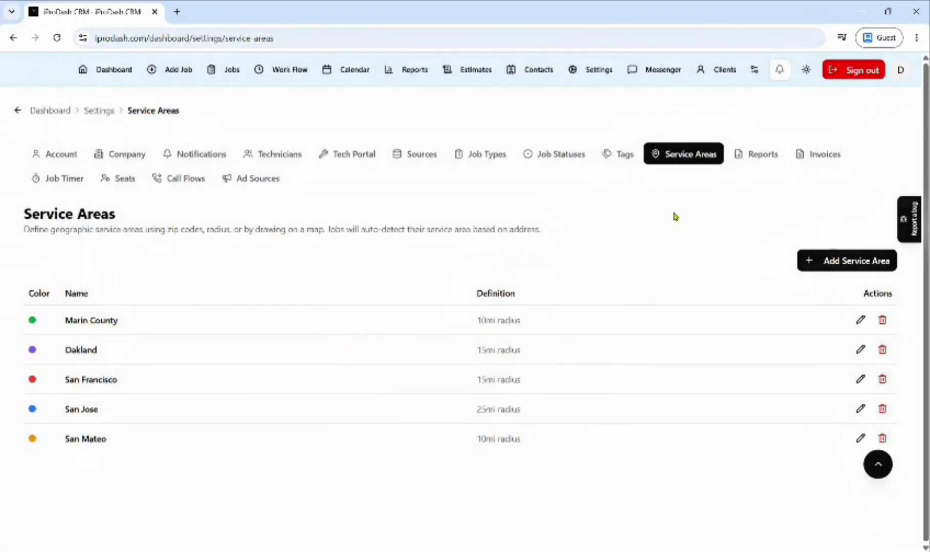
Start a new service area named Santa Clara and add the zip code 95050 to it
{"action": "left_click", "coordinate": [836, 263]}
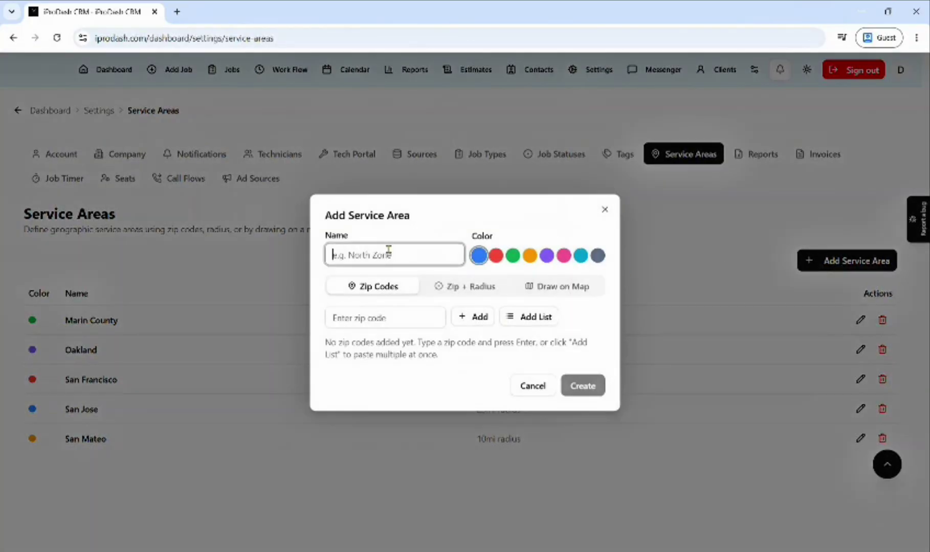
{"action": "type", "text": "Santa Clara"}
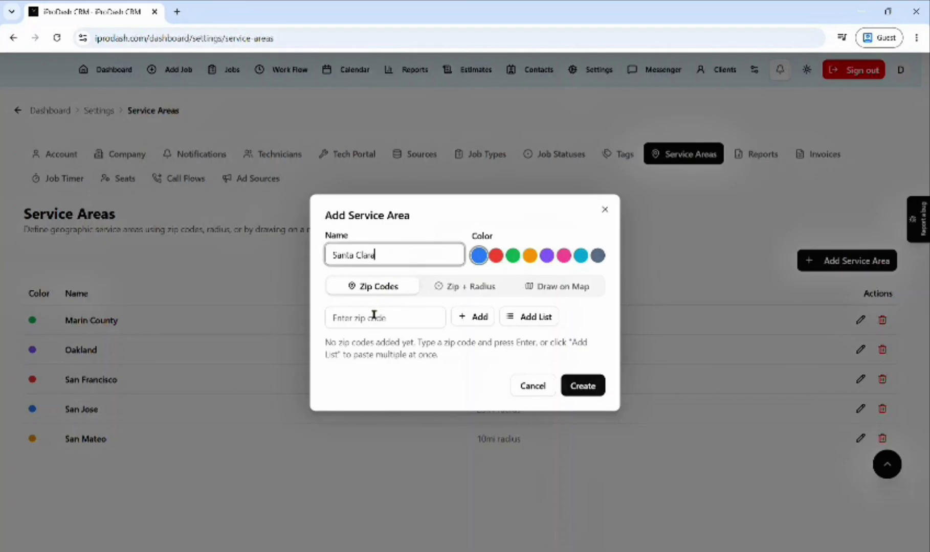
{"action": "left_click", "coordinate": [374, 314]}
{"action": "type", "text": "950"}
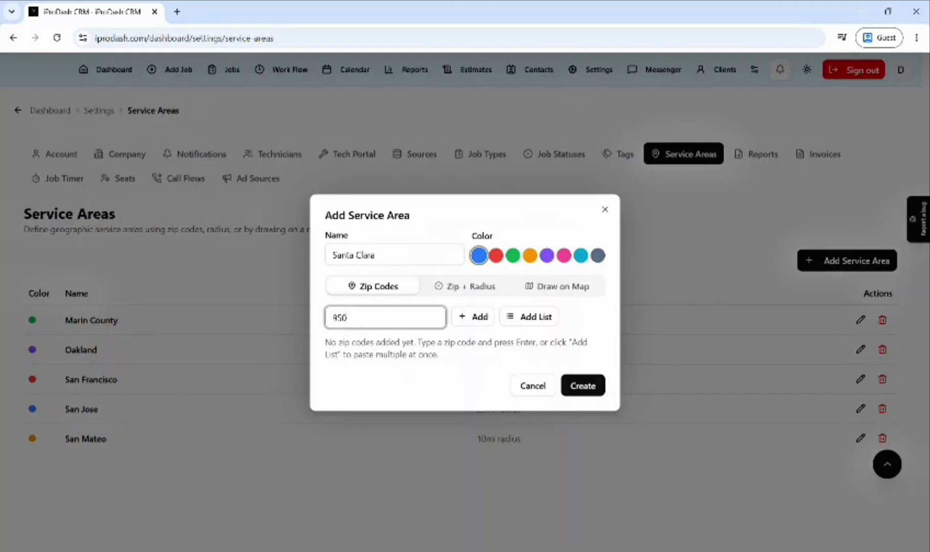
{"action": "type", "text": "50"}
{"action": "left_click", "coordinate": [462, 318]}
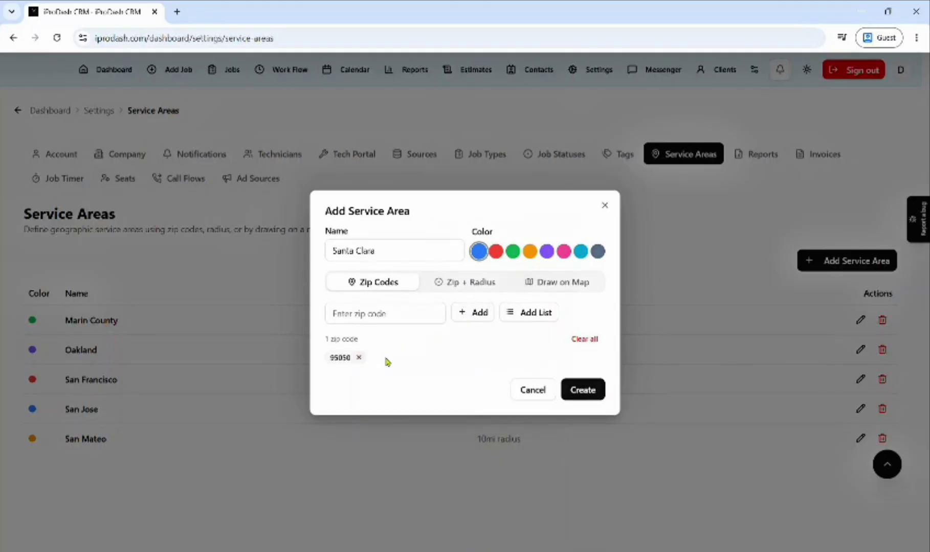
Show the bulk zip code list entry, and add zip codes 95054 and 95051 individually to the Santa Clara area
{"action": "left_click", "coordinate": [525, 314]}
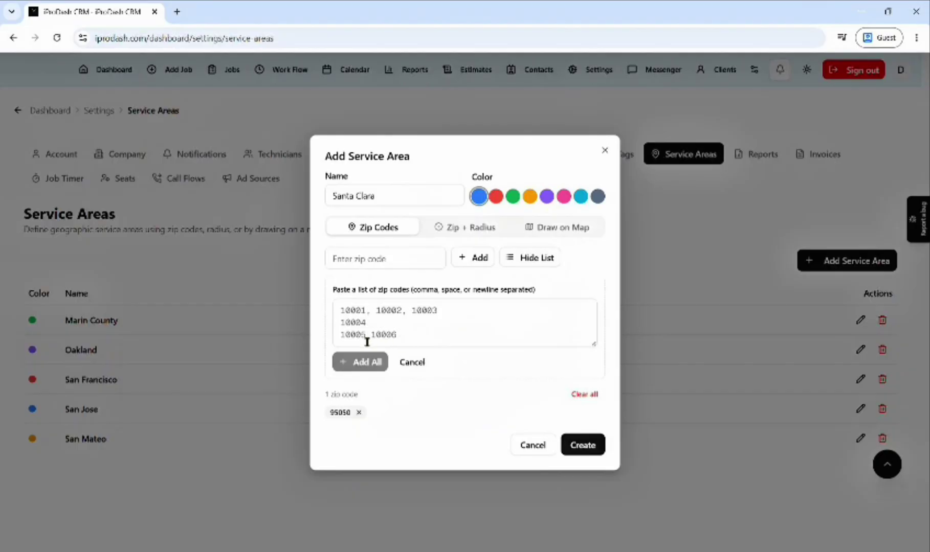
{"action": "left_click", "coordinate": [367, 259]}
{"action": "type", "text": "95054"}
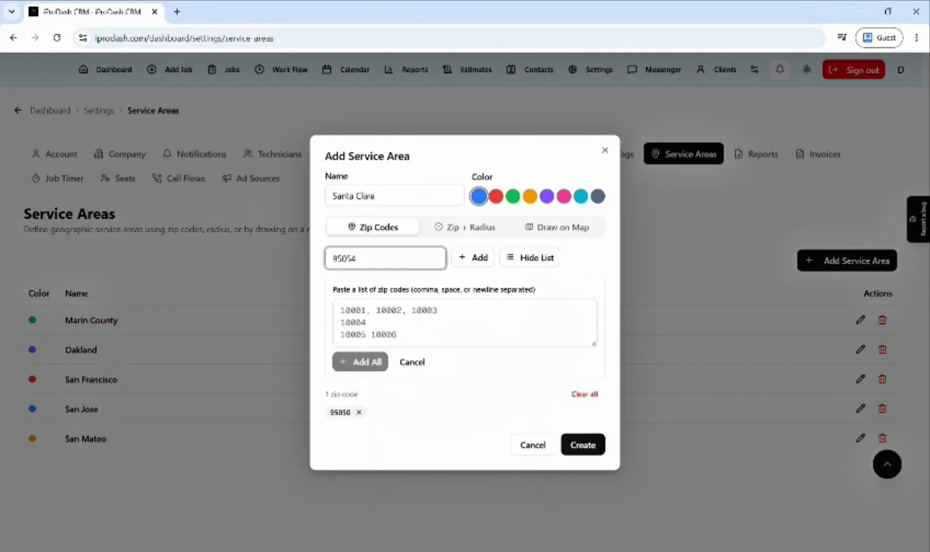
{"action": "key", "text": "Return"}
{"action": "type", "text": "9"}
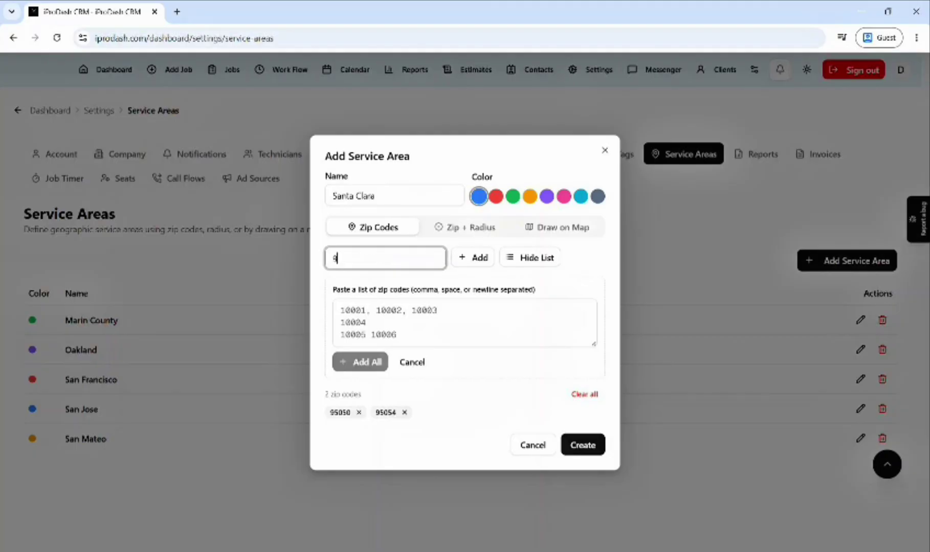
{"action": "key", "text": "Return"}
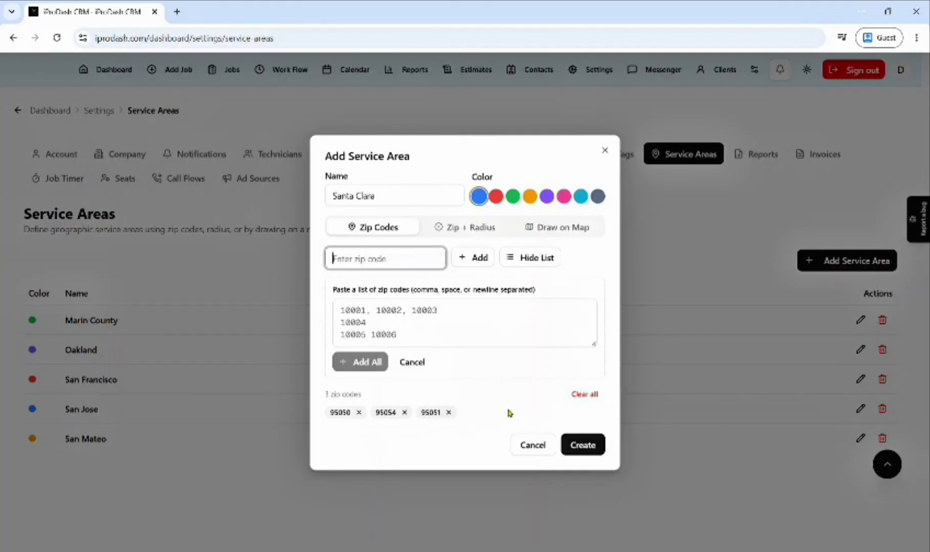
Clear all the zip codes, switch the area definition to Zip + Radius, and set its center to 95050
{"action": "left_click", "coordinate": [572, 398]}
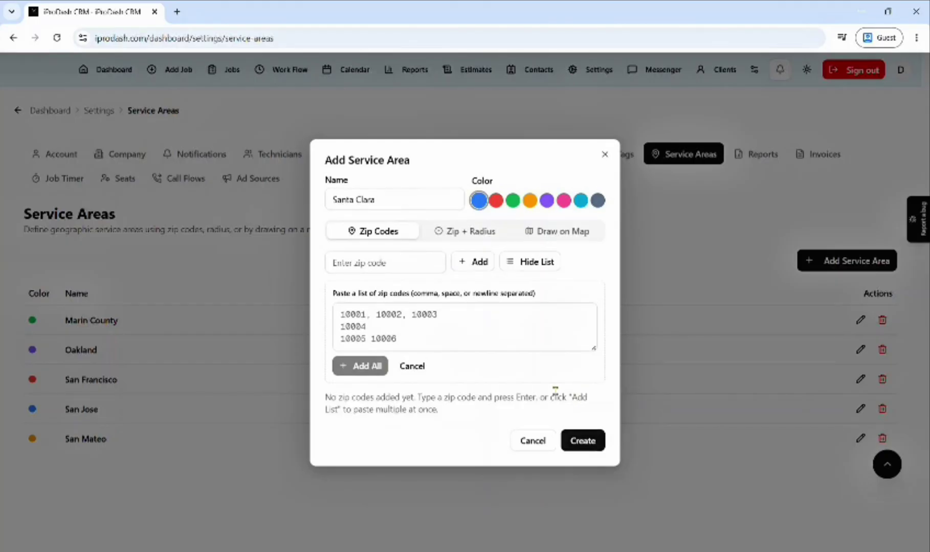
{"action": "left_click", "coordinate": [477, 231]}
{"action": "left_click", "coordinate": [376, 317]}
{"action": "type", "text": "95050"}
{"action": "key", "text": "Tab"}
{"action": "key", "text": "Tab"}
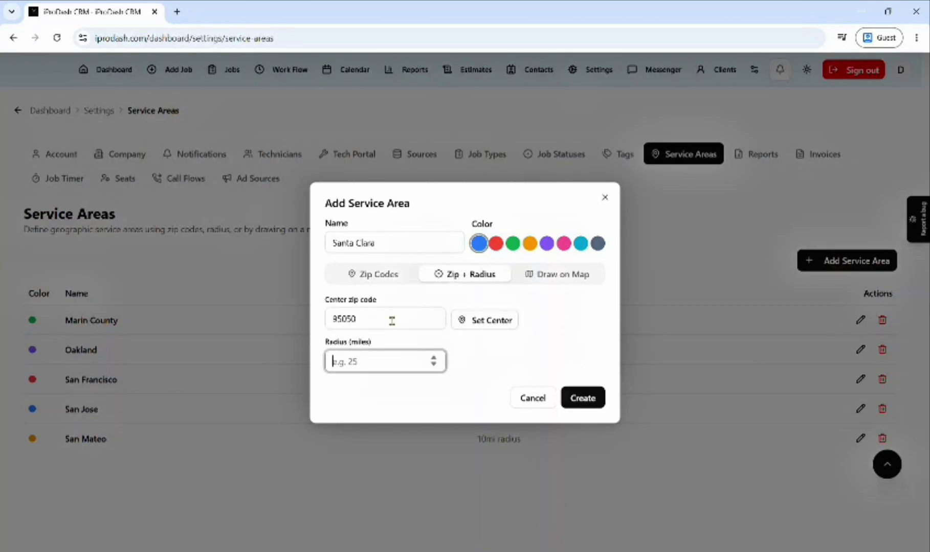
{"action": "left_click", "coordinate": [465, 322]}
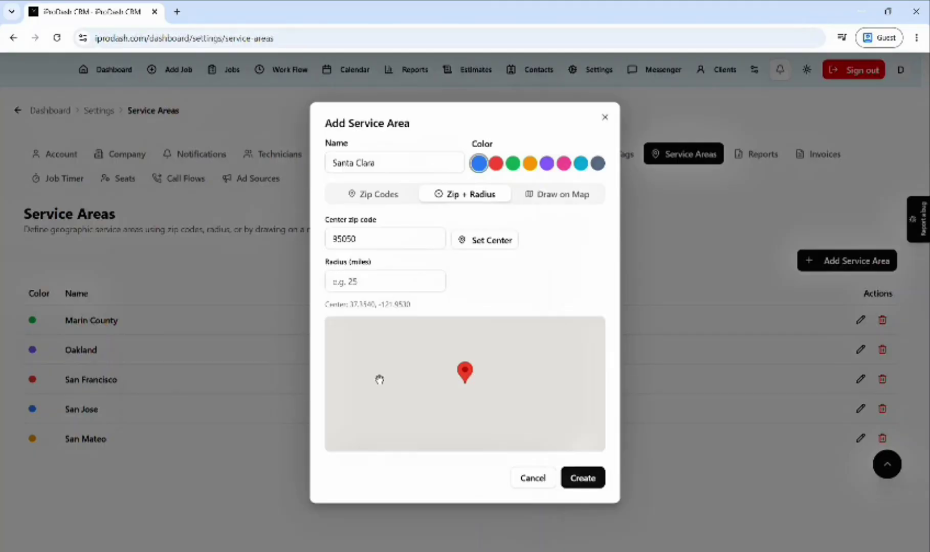
Try a 10-mile radius and the green color for the Santa Clara area, and close the form without creating it
{"action": "left_click", "coordinate": [372, 285]}
{"action": "type", "text": "10"}
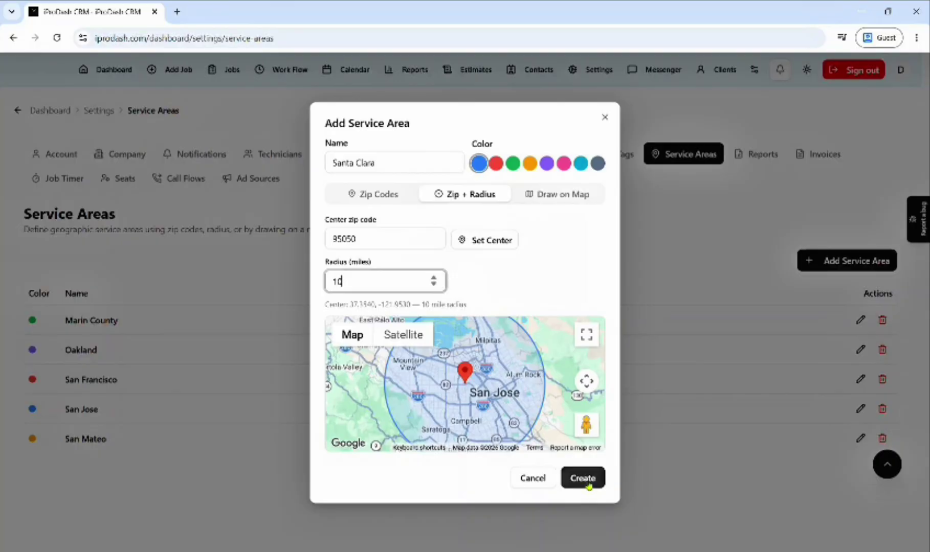
{"action": "left_click", "coordinate": [513, 163]}
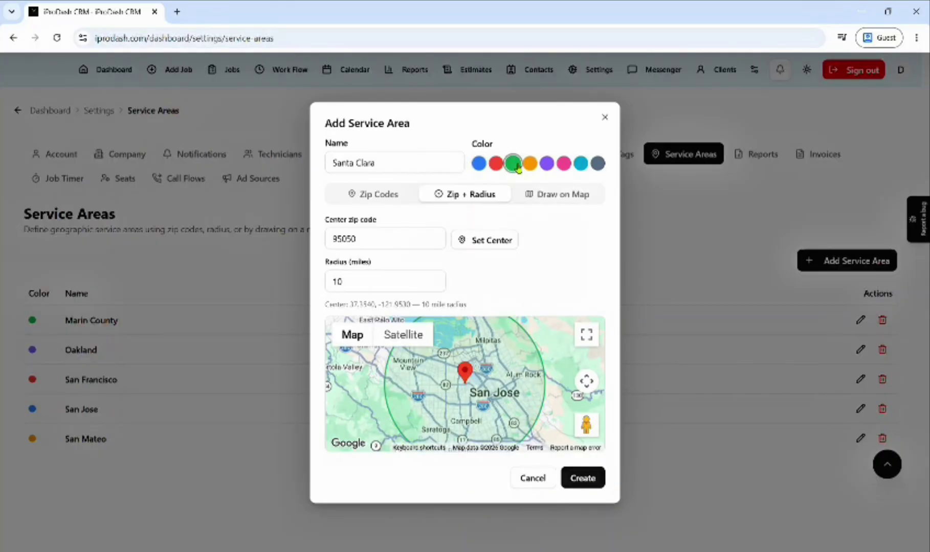
{"action": "left_click", "coordinate": [604, 118]}
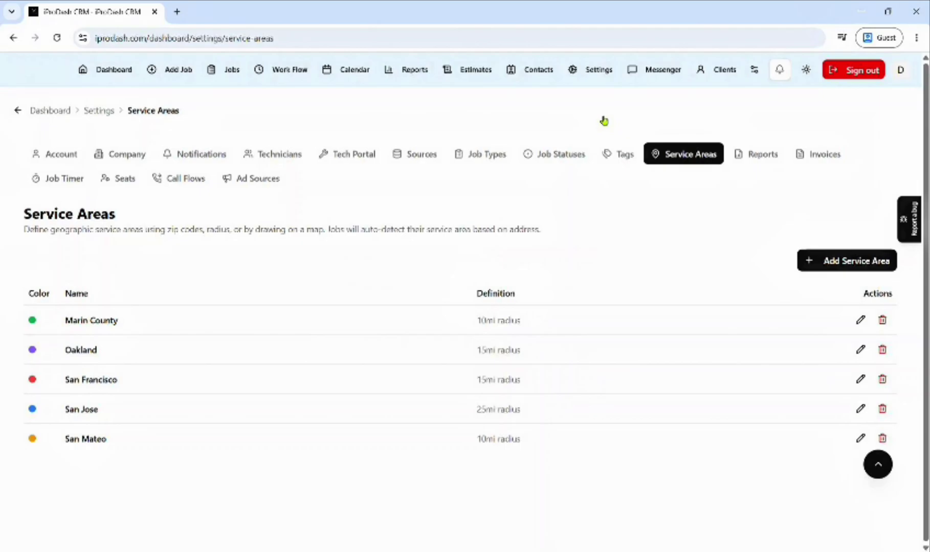
Open the Reports settings and examine which columns are switched on for the technician and source reports
{"action": "left_click", "coordinate": [760, 160]}
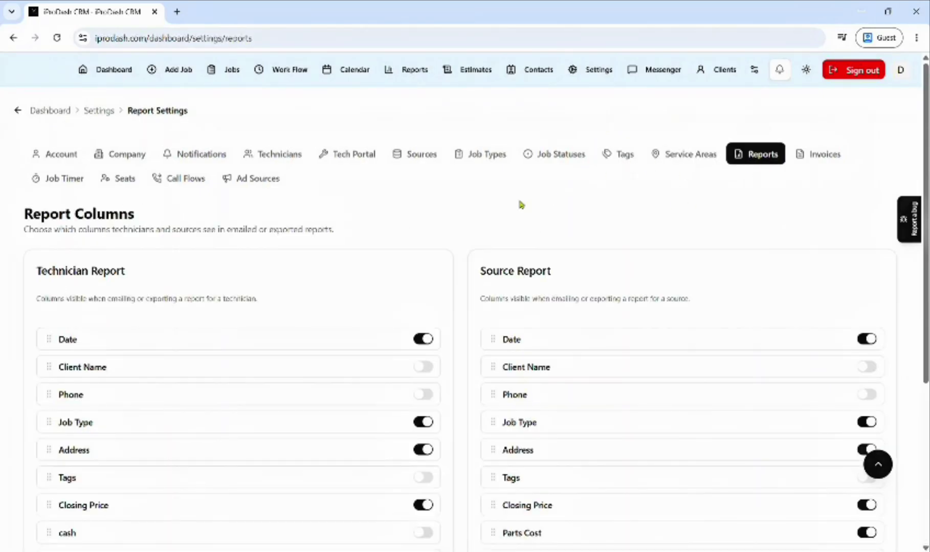
{"action": "scroll", "coordinate": [335, 346], "scroll_direction": "down", "scroll_amount": 3}
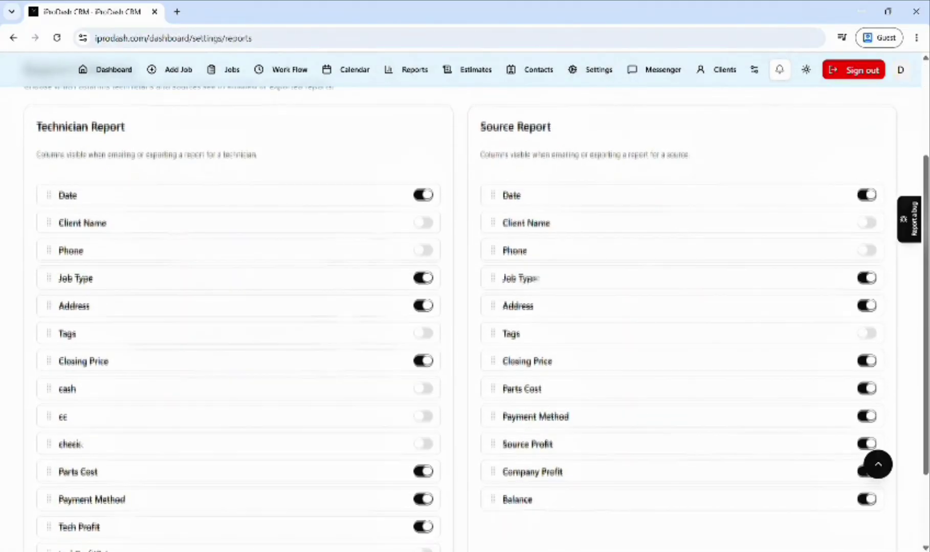
{"action": "scroll", "coordinate": [465, 314], "scroll_direction": "up", "scroll_amount": 1}
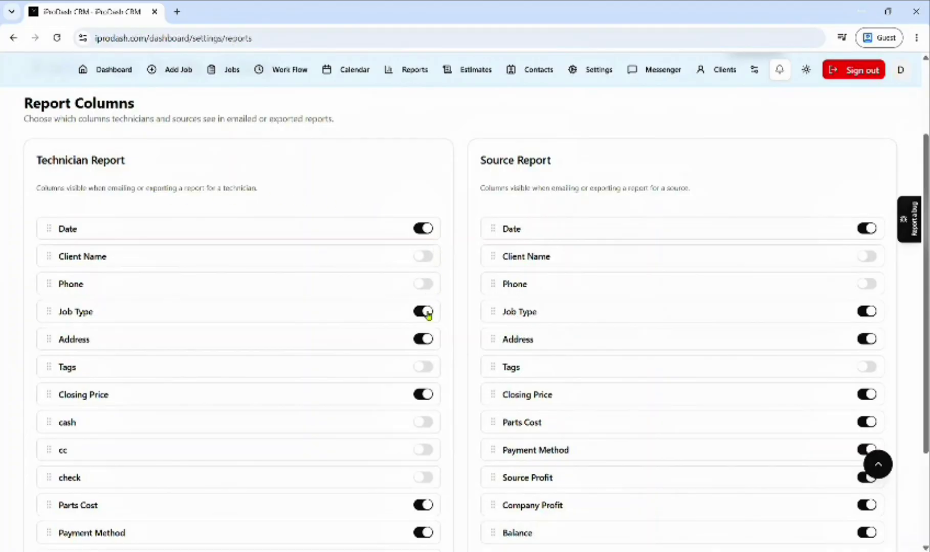
{"action": "scroll", "coordinate": [426, 390], "scroll_direction": "down", "scroll_amount": 3}
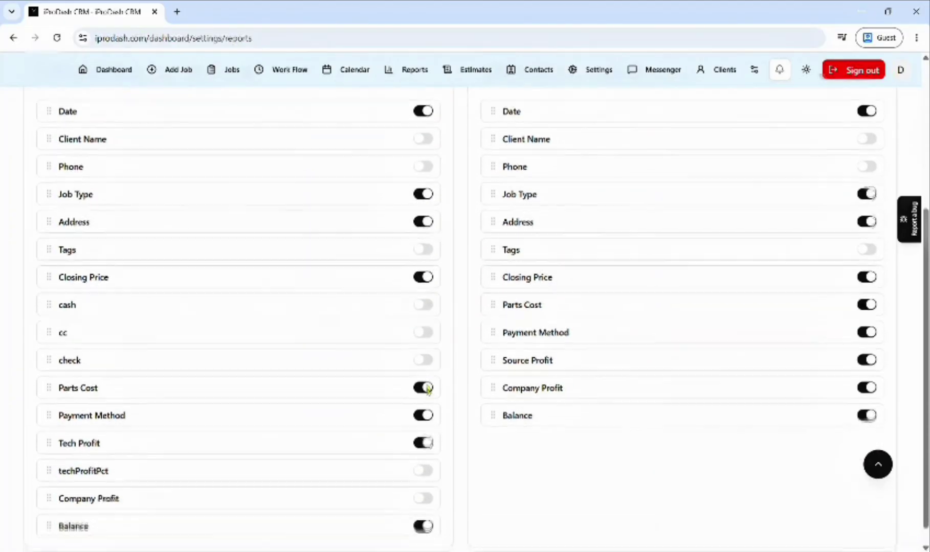
{"action": "scroll", "coordinate": [461, 317], "scroll_direction": "up", "scroll_amount": 2}
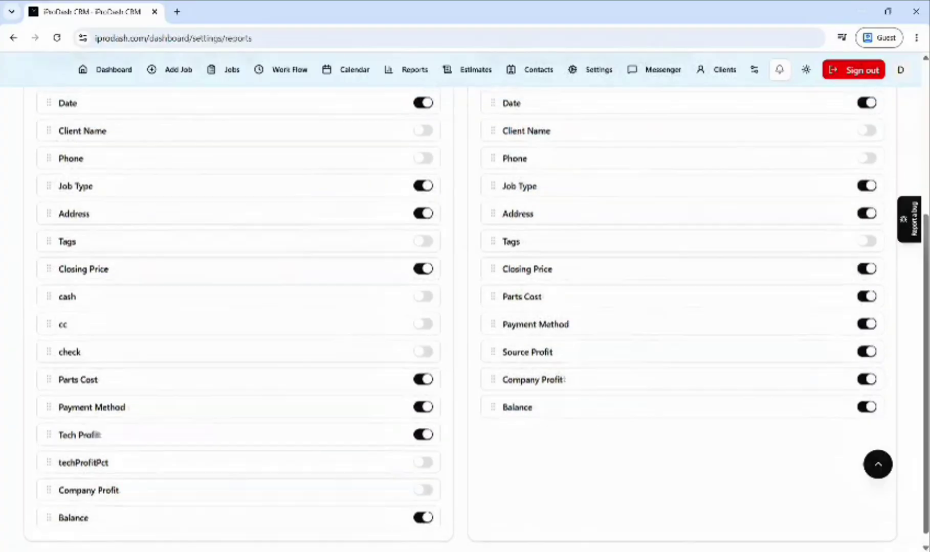
{"action": "scroll", "coordinate": [467, 390], "scroll_direction": "down", "scroll_amount": 1}
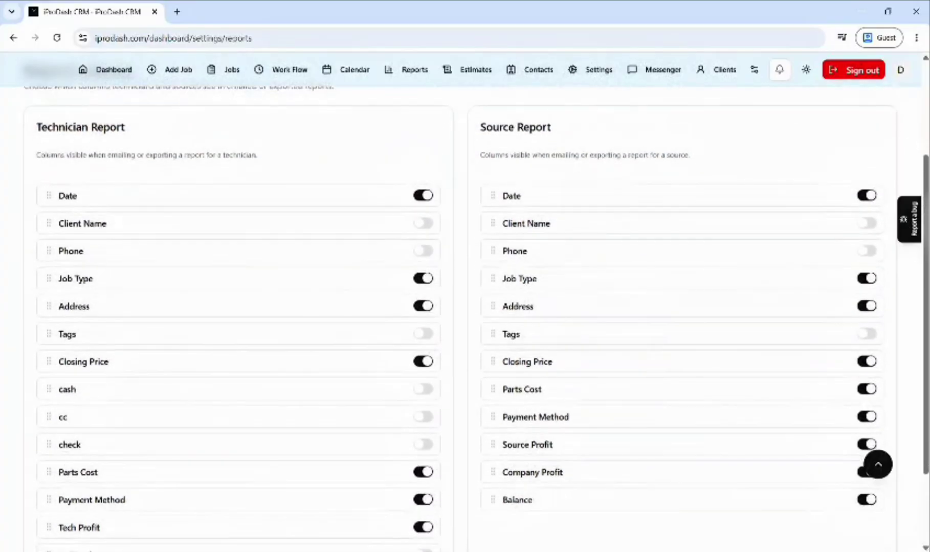
{"action": "left_click_drag", "start_coordinate": [880, 463], "coordinate": [911, 529]}
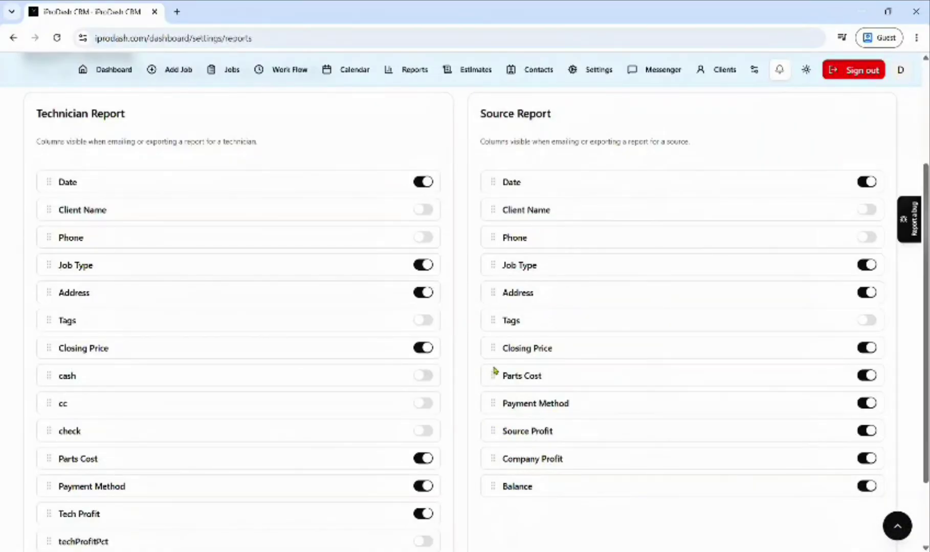
{"action": "left_click_drag", "start_coordinate": [495, 371], "coordinate": [330, 335]}
{"action": "left_click", "coordinate": [131, 320]}
{"action": "scroll", "coordinate": [415, 186], "scroll_direction": "up", "scroll_amount": 3}
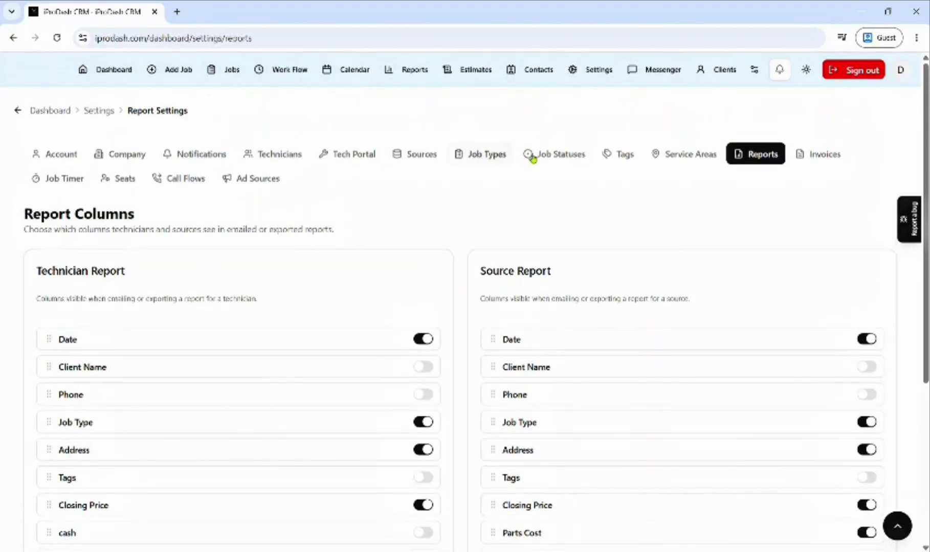
Open the Invoices settings and look through billing profiles, company defaults, branding, tax defaults, invoice sections and payment reminders
{"action": "left_click", "coordinate": [818, 153]}
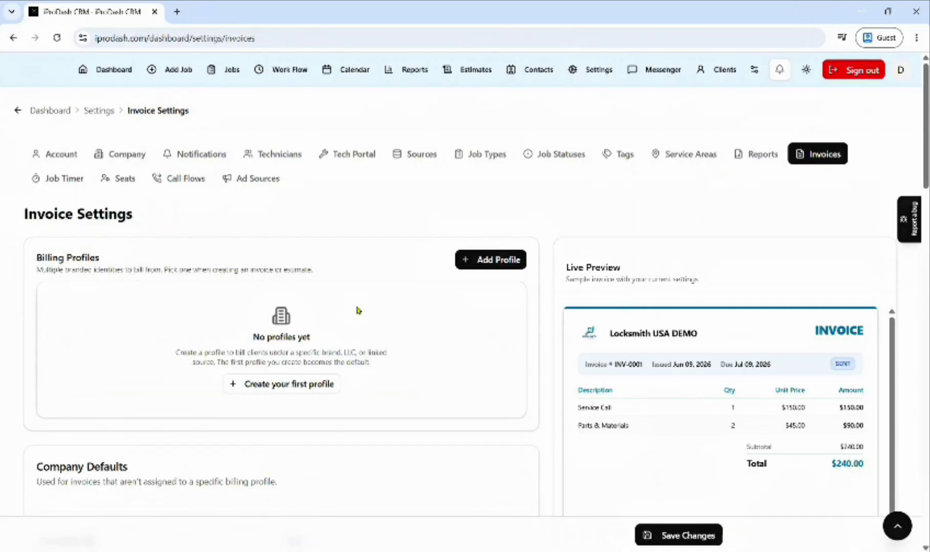
{"action": "scroll", "coordinate": [365, 365], "scroll_direction": "down", "scroll_amount": 2}
{"action": "scroll", "coordinate": [365, 365], "scroll_direction": "down", "scroll_amount": 4}
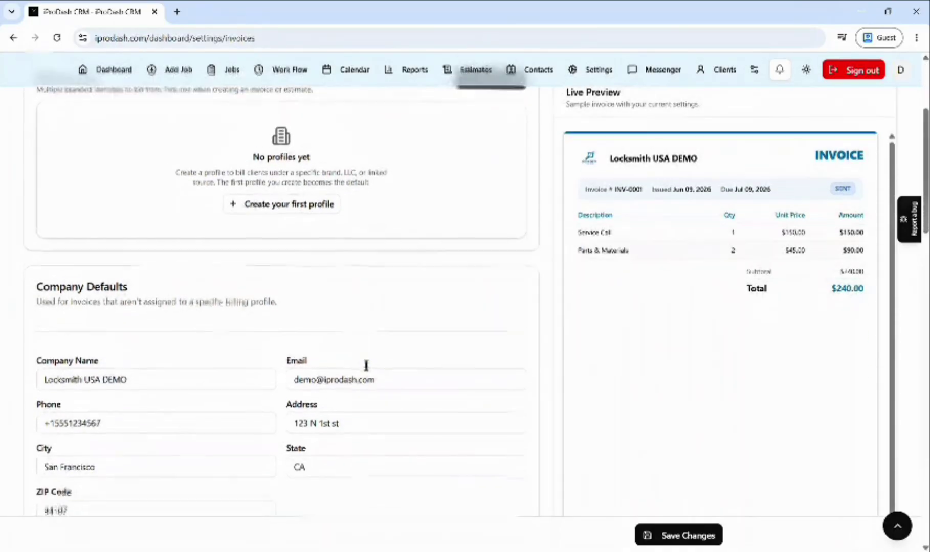
{"action": "scroll", "coordinate": [366, 365], "scroll_direction": "down", "scroll_amount": 4}
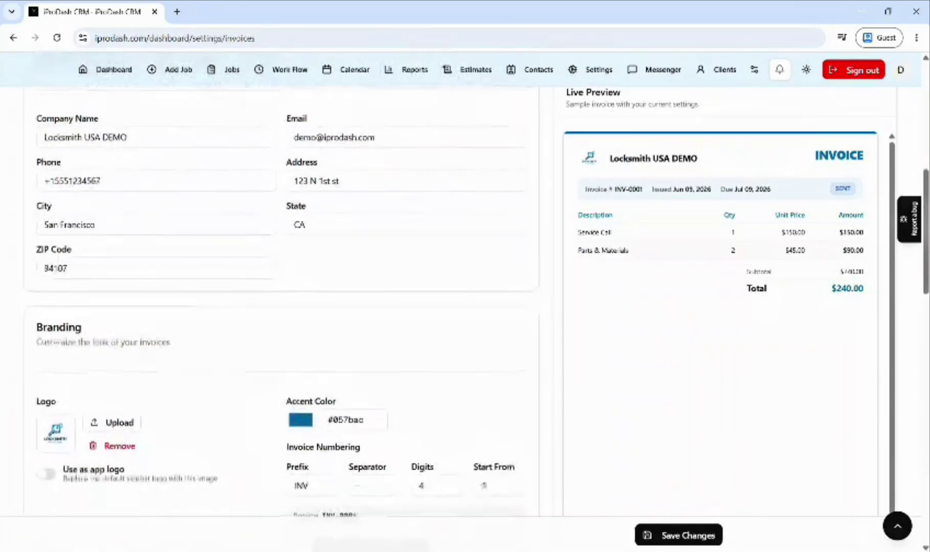
{"action": "scroll", "coordinate": [366, 365], "scroll_direction": "down", "scroll_amount": 4}
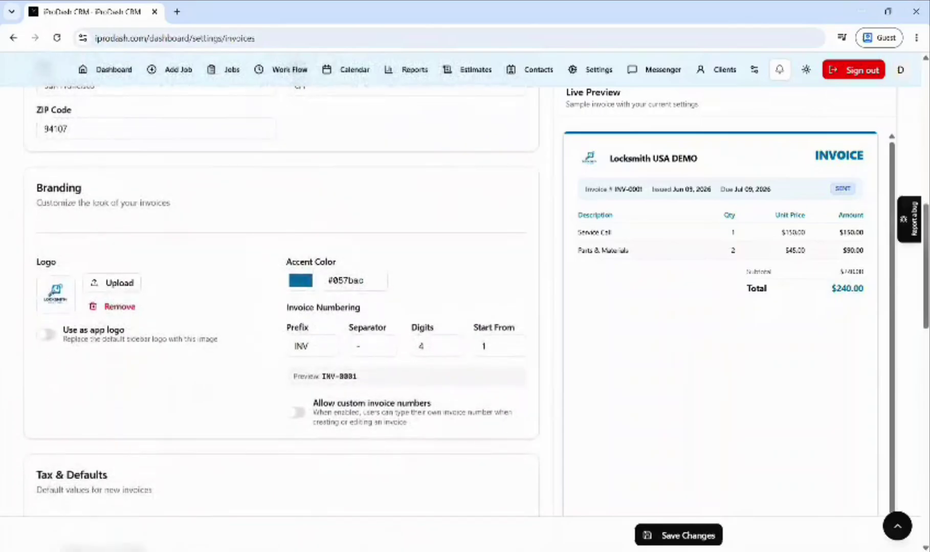
{"action": "scroll", "coordinate": [282, 307], "scroll_direction": "down", "scroll_amount": 6}
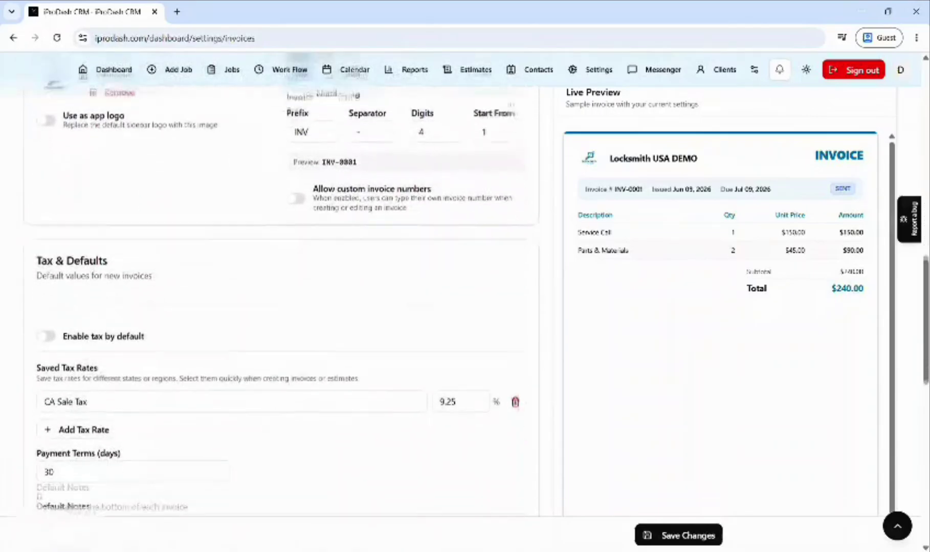
{"action": "scroll", "coordinate": [282, 307], "scroll_direction": "down", "scroll_amount": 4}
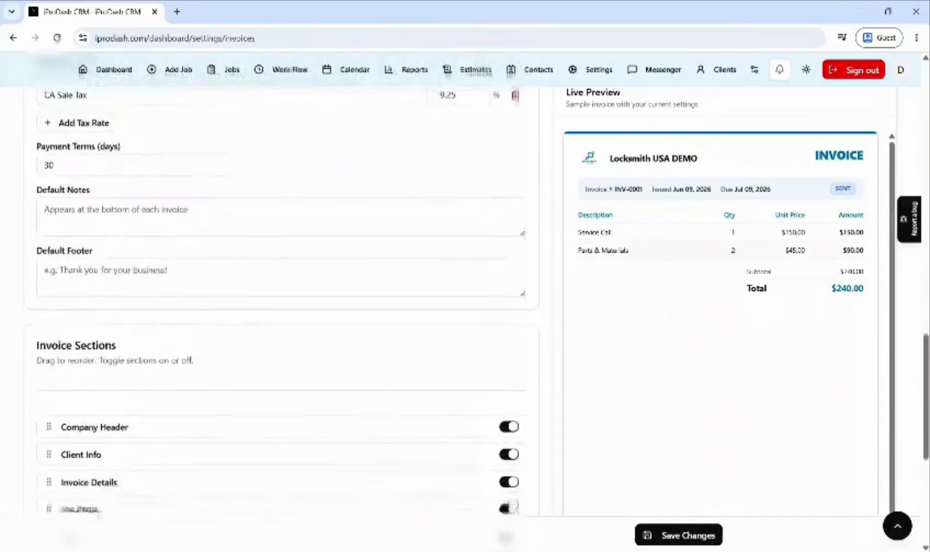
{"action": "scroll", "coordinate": [281, 307], "scroll_direction": "down", "scroll_amount": 5}
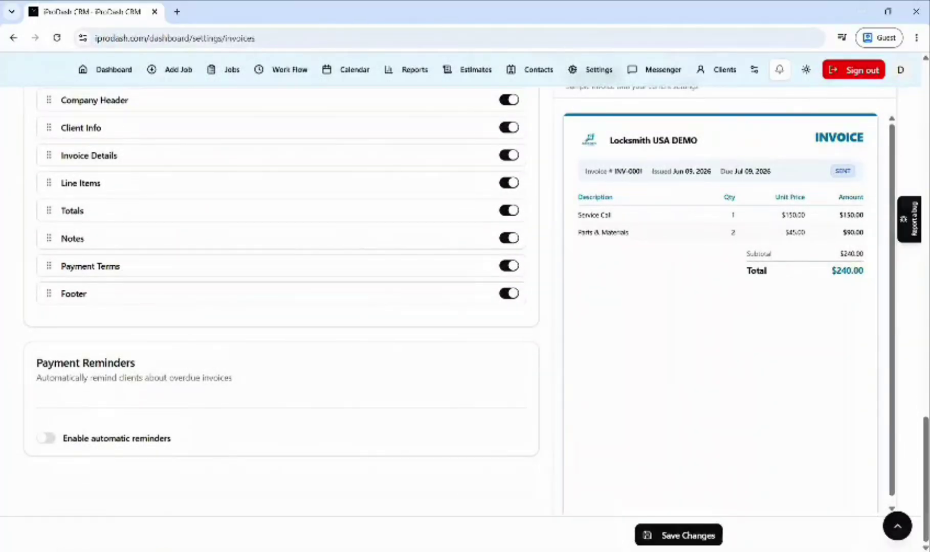
Enable automatic payment reminders for overdue invoices and view their day intervals and reminder method
{"action": "left_click", "coordinate": [49, 438]}
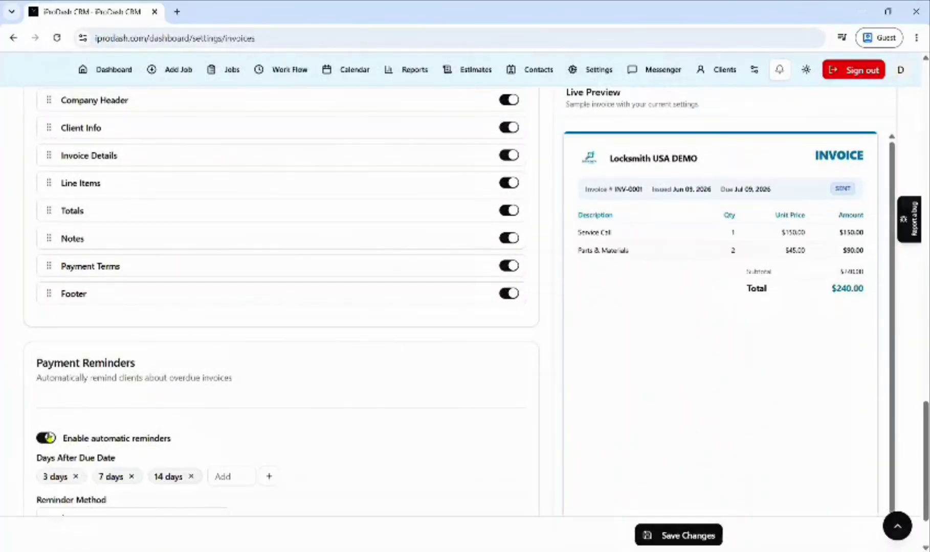
{"action": "scroll", "coordinate": [49, 438], "scroll_direction": "down", "scroll_amount": 2}
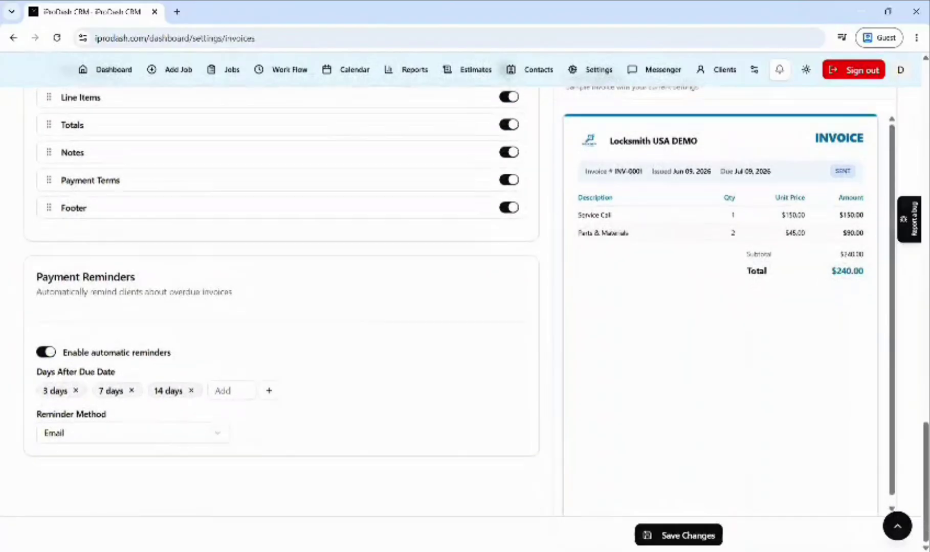
View the reminder method choices for overdue invoices and turn automatic payment reminders off
{"action": "left_click", "coordinate": [49, 438]}
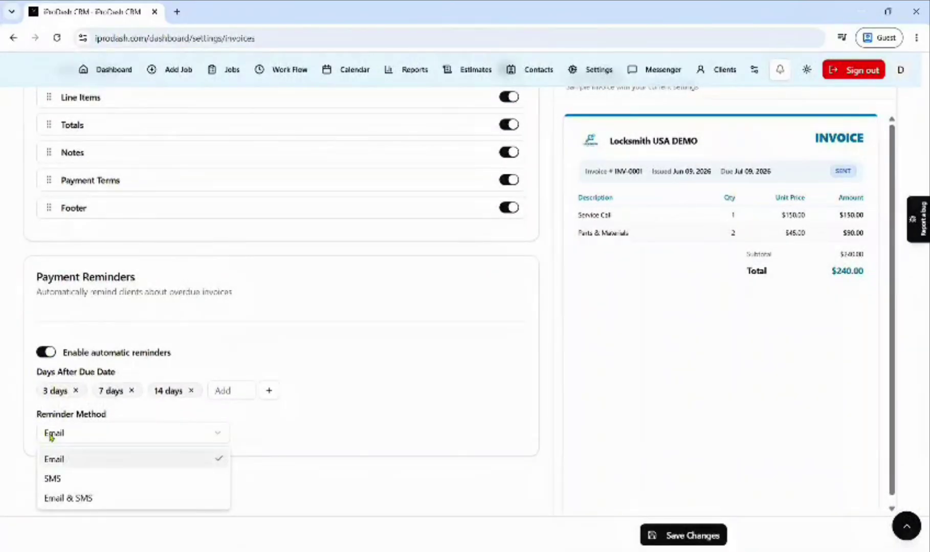
{"action": "left_click", "coordinate": [51, 438]}
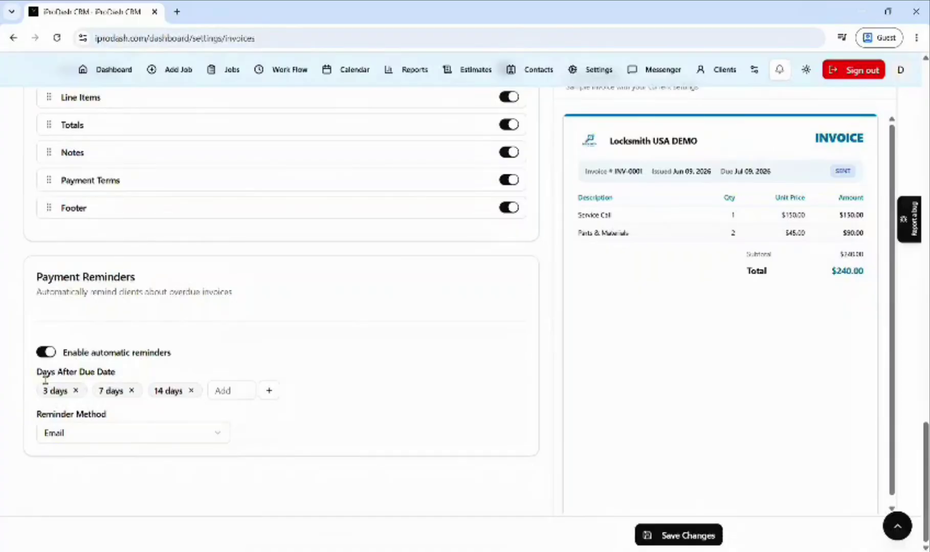
{"action": "left_click", "coordinate": [51, 352]}
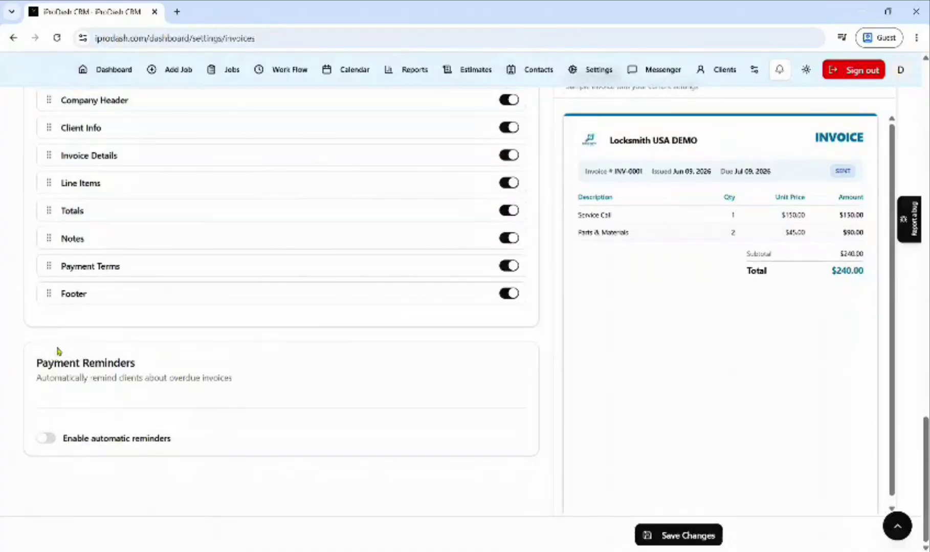
Open a new billing profile form and look through its identity, linked company, from block and branding fields
{"action": "scroll", "coordinate": [144, 296], "scroll_direction": "up", "scroll_amount": 20}
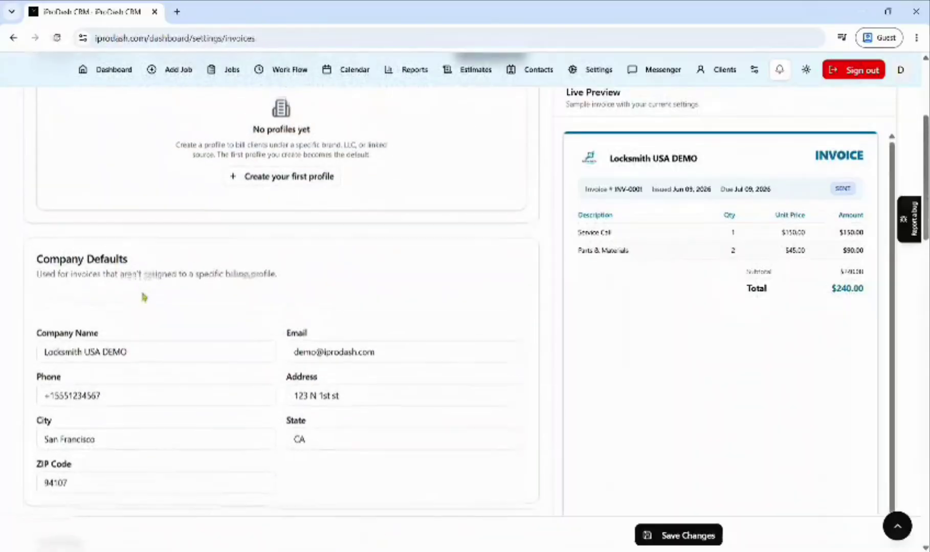
{"action": "scroll", "coordinate": [272, 315], "scroll_direction": "up", "scroll_amount": 2}
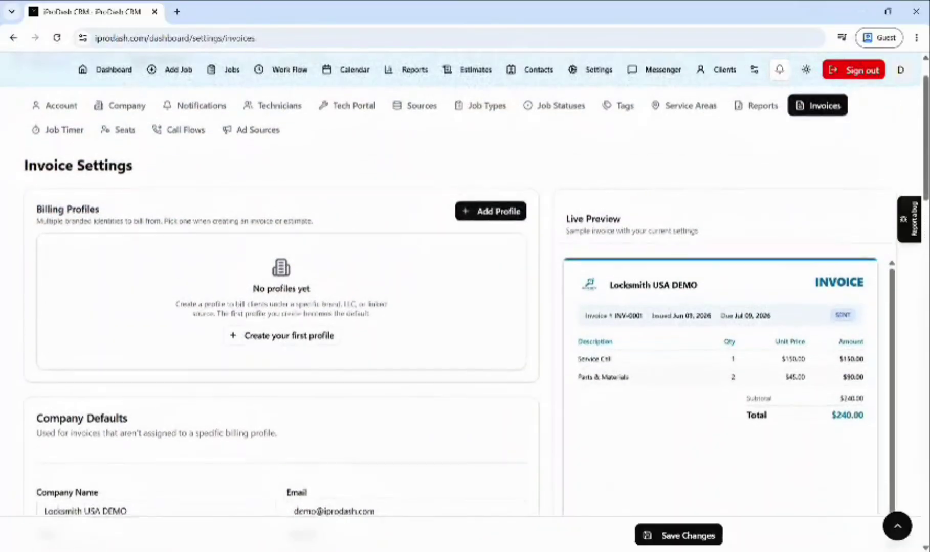
{"action": "left_click", "coordinate": [283, 338]}
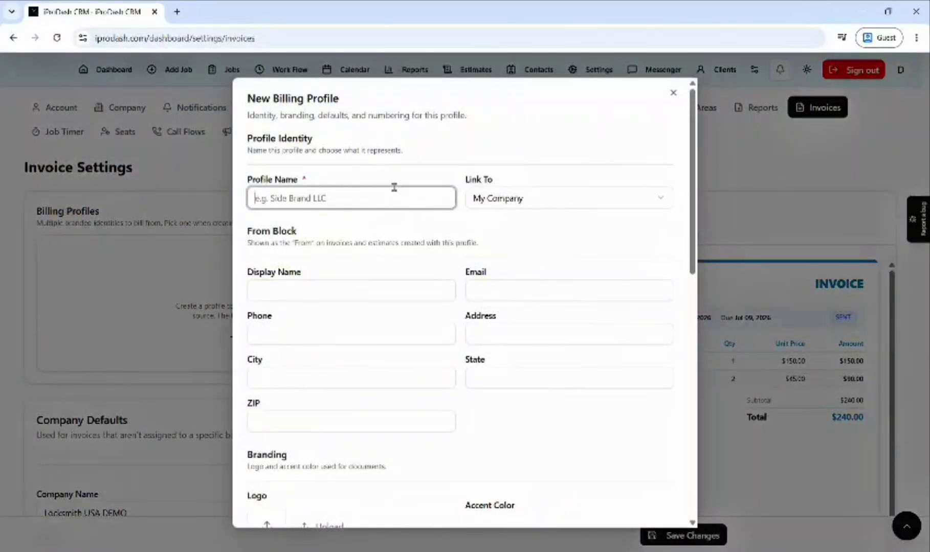
{"action": "left_click", "coordinate": [502, 202]}
{"action": "left_click", "coordinate": [505, 203]}
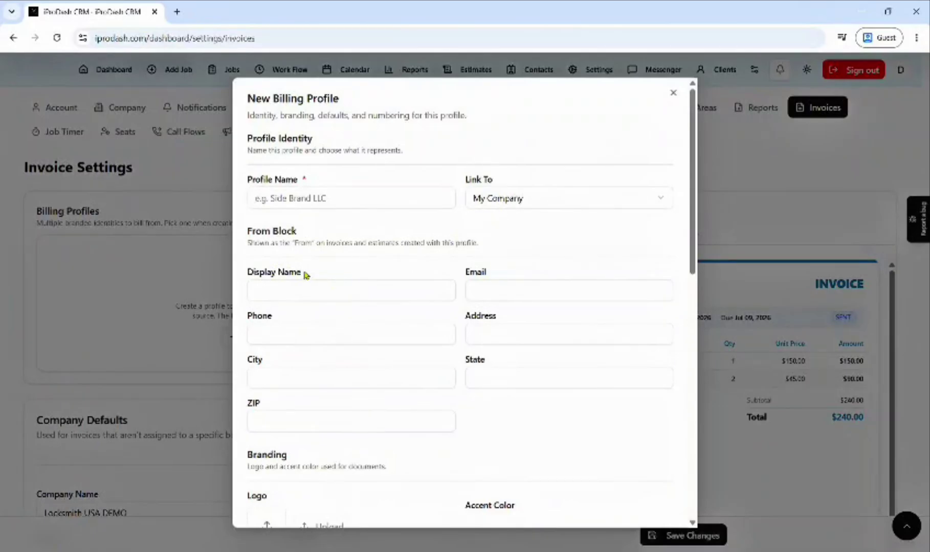
{"action": "scroll", "coordinate": [327, 392], "scroll_direction": "down", "scroll_amount": 1}
{"action": "scroll", "coordinate": [328, 399], "scroll_direction": "down", "scroll_amount": 3}
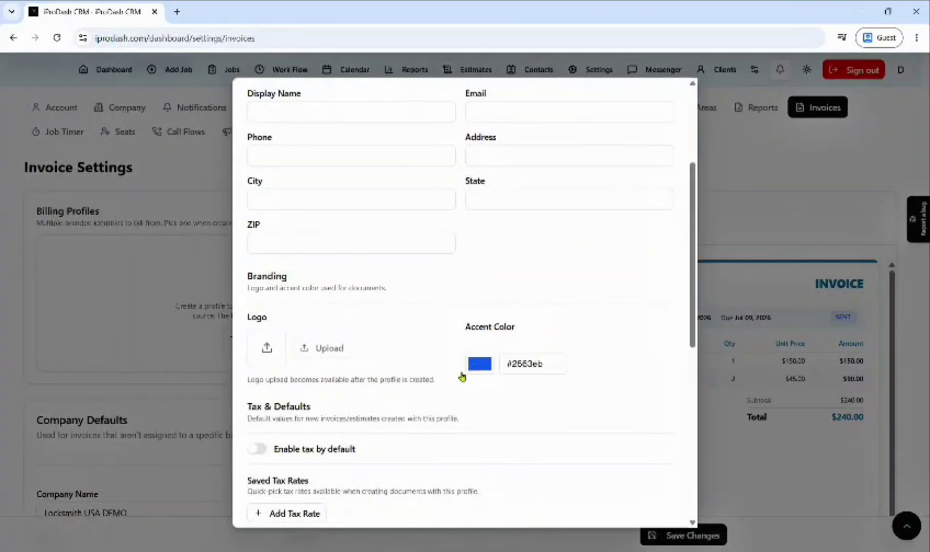
{"action": "scroll", "coordinate": [407, 418], "scroll_direction": "down", "scroll_amount": 3}
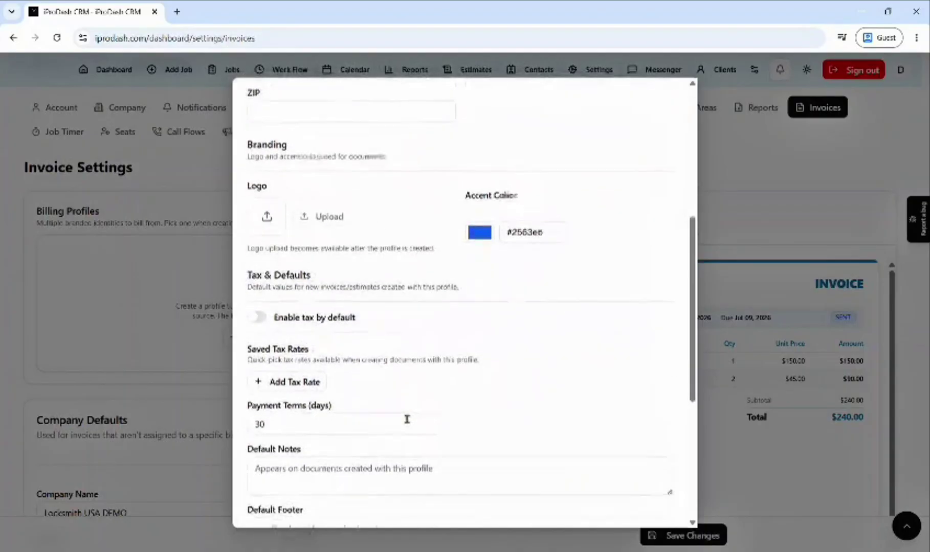
Try the default tax option and two saved tax rate rows in the billing profile form, and clear them again
{"action": "left_click", "coordinate": [266, 314]}
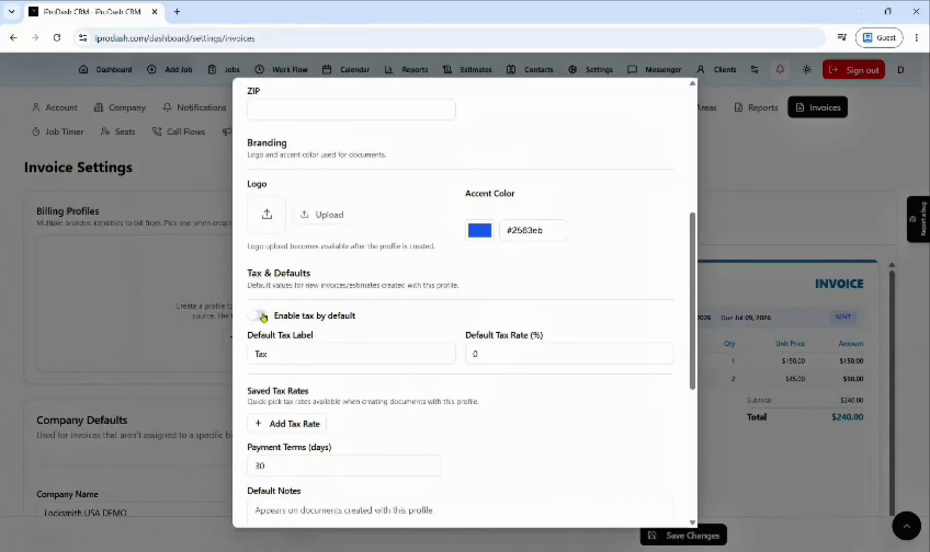
{"action": "left_click", "coordinate": [262, 316]}
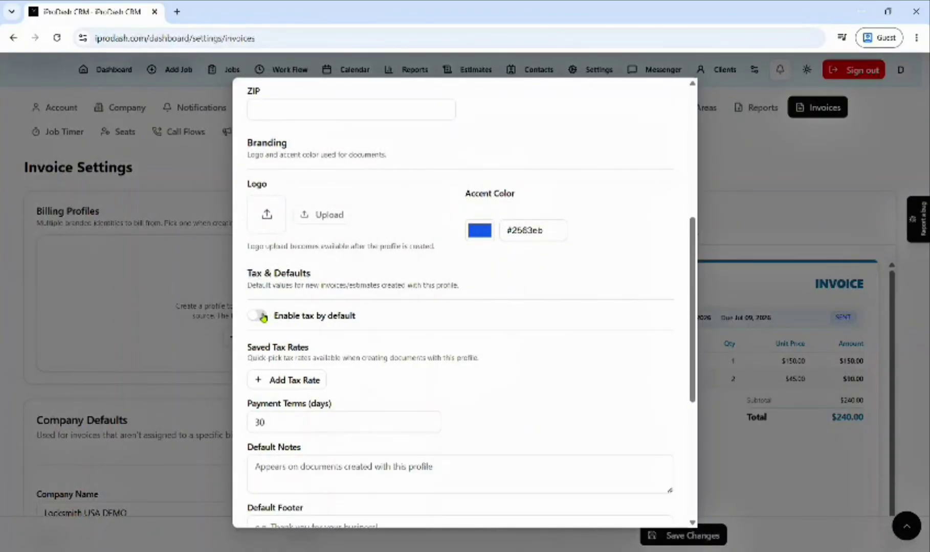
{"action": "left_click", "coordinate": [302, 382]}
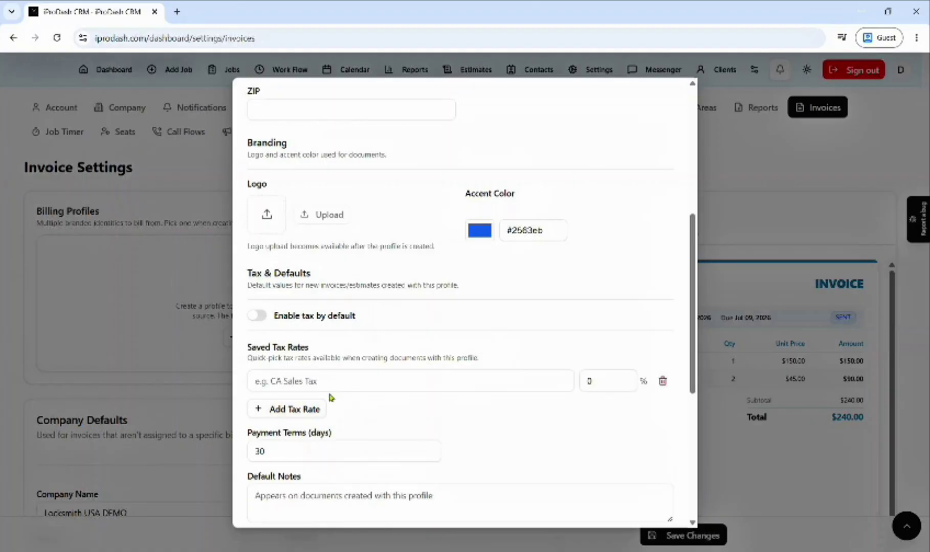
{"action": "left_click", "coordinate": [310, 411]}
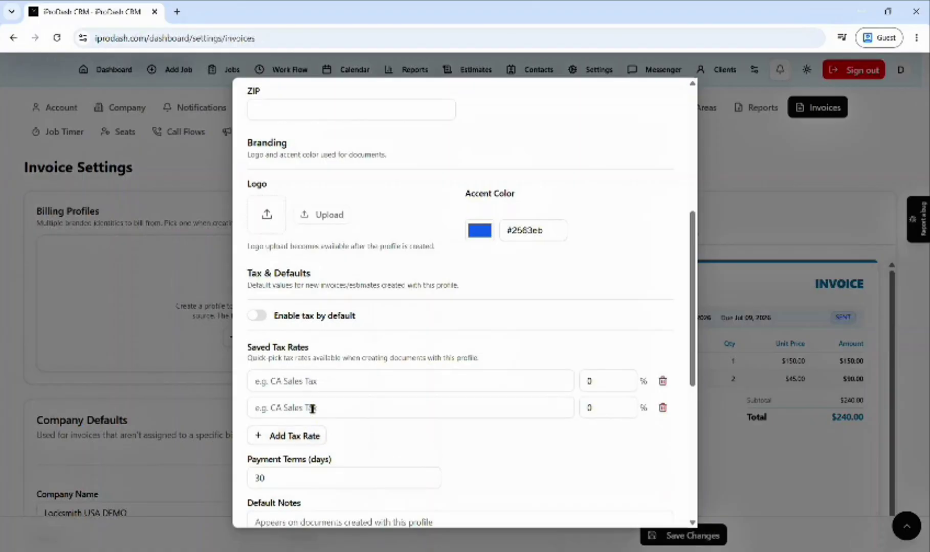
{"action": "left_click", "coordinate": [662, 386]}
{"action": "left_click", "coordinate": [662, 388]}
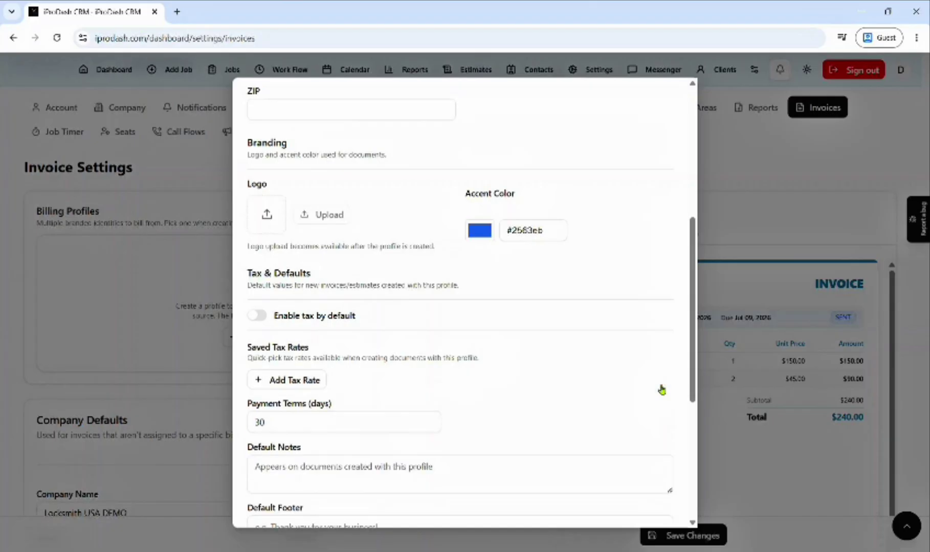
Review the billing profile's payment terms, notes, footer and numbering options, and close the form without creating it
{"action": "scroll", "coordinate": [408, 415], "scroll_direction": "down", "scroll_amount": 3}
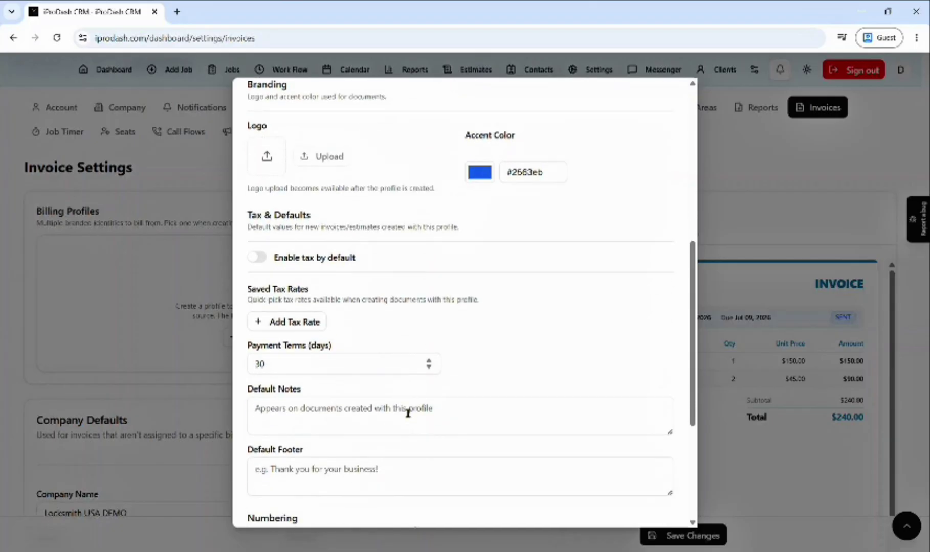
{"action": "scroll", "coordinate": [408, 413], "scroll_direction": "down", "scroll_amount": 3}
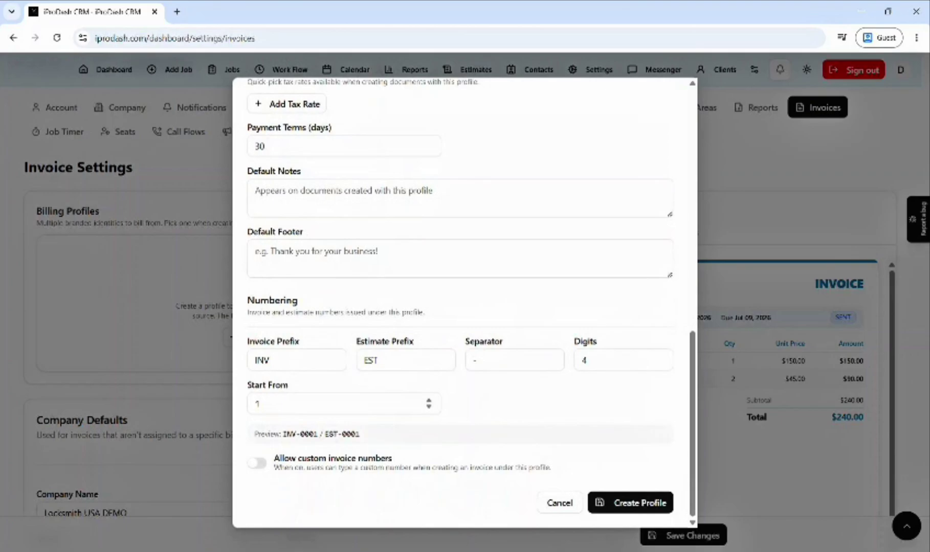
{"action": "scroll", "coordinate": [465, 301], "scroll_direction": "up", "scroll_amount": 10}
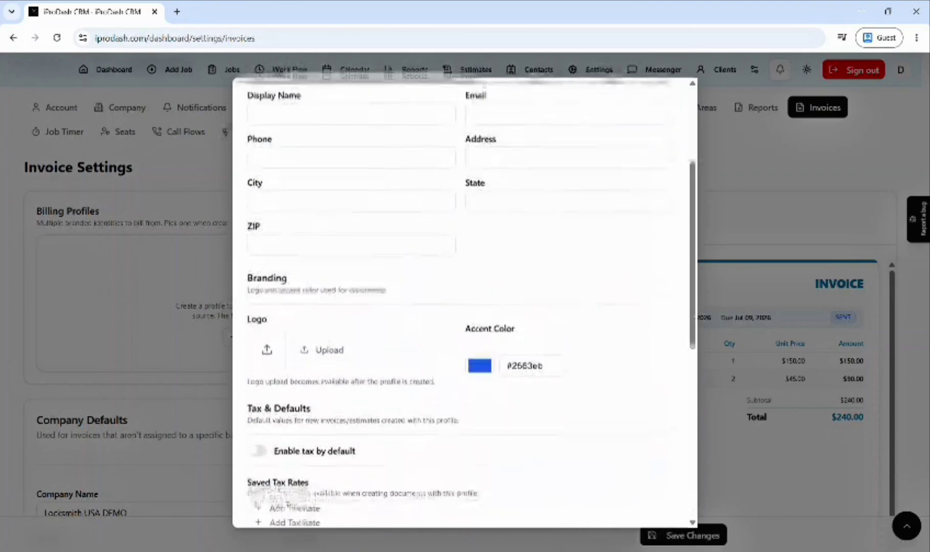
{"action": "scroll", "coordinate": [475, 326], "scroll_direction": "up", "scroll_amount": 2}
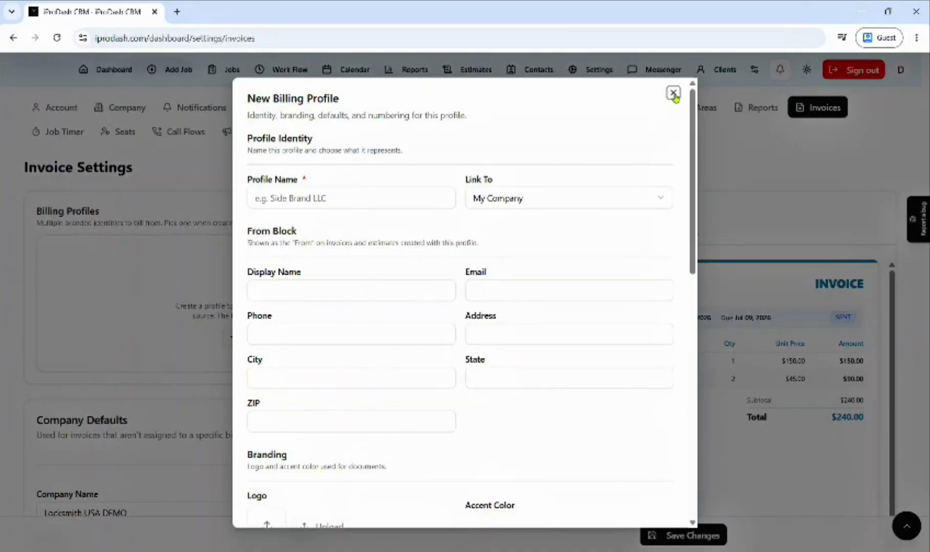
{"action": "left_click", "coordinate": [673, 94]}
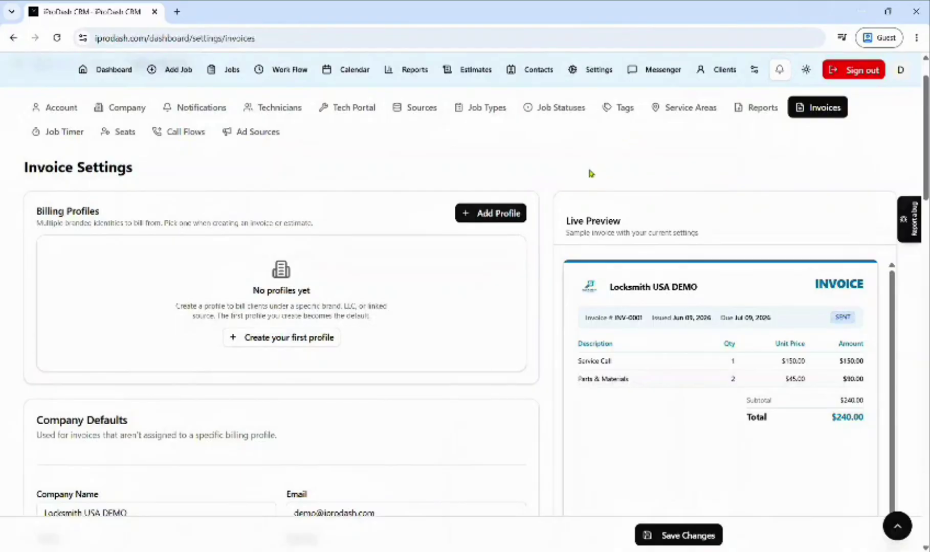
Open the Job Timer settings, switch the job timer off and on again, and save the settings
{"action": "scroll", "coordinate": [537, 370], "scroll_direction": "down", "scroll_amount": 1}
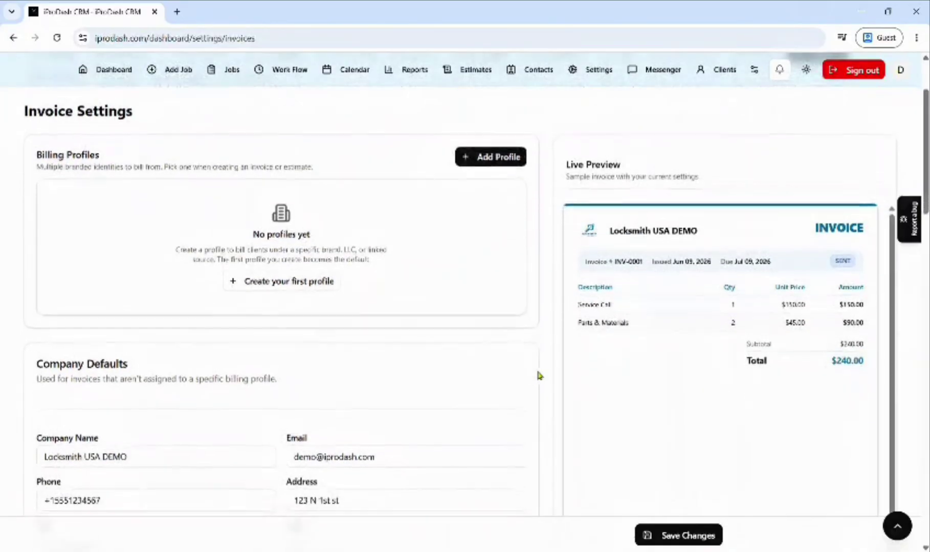
{"action": "scroll", "coordinate": [537, 375], "scroll_direction": "down", "scroll_amount": 2}
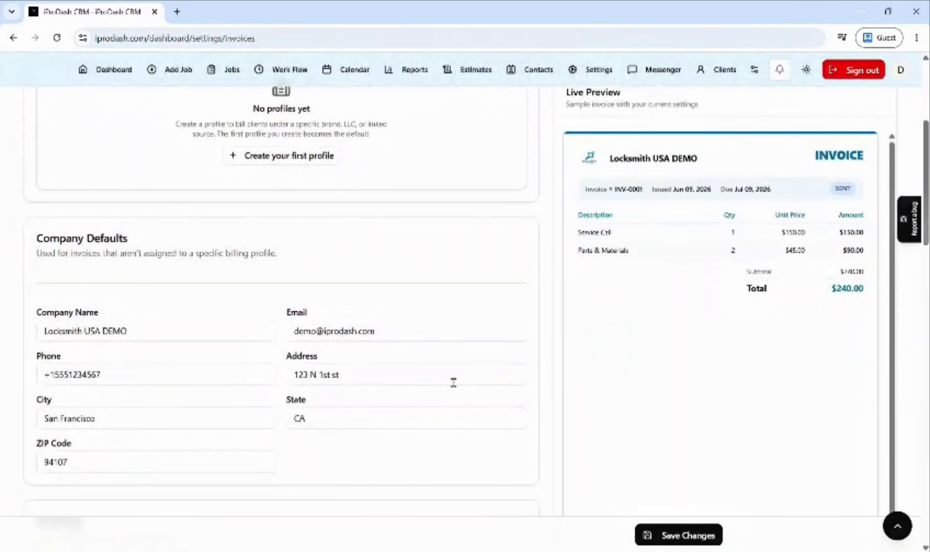
{"action": "scroll", "coordinate": [273, 243], "scroll_direction": "up", "scroll_amount": 4}
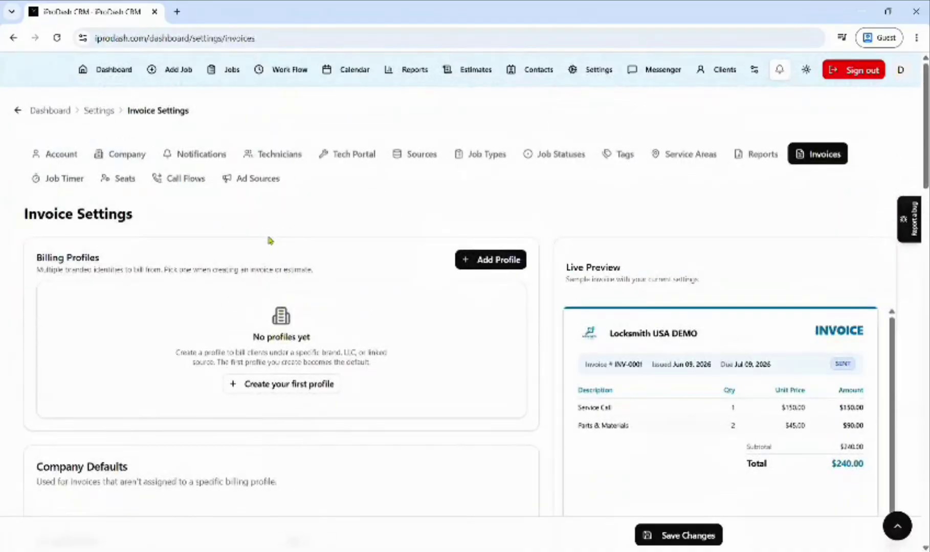
{"action": "left_click", "coordinate": [69, 179]}
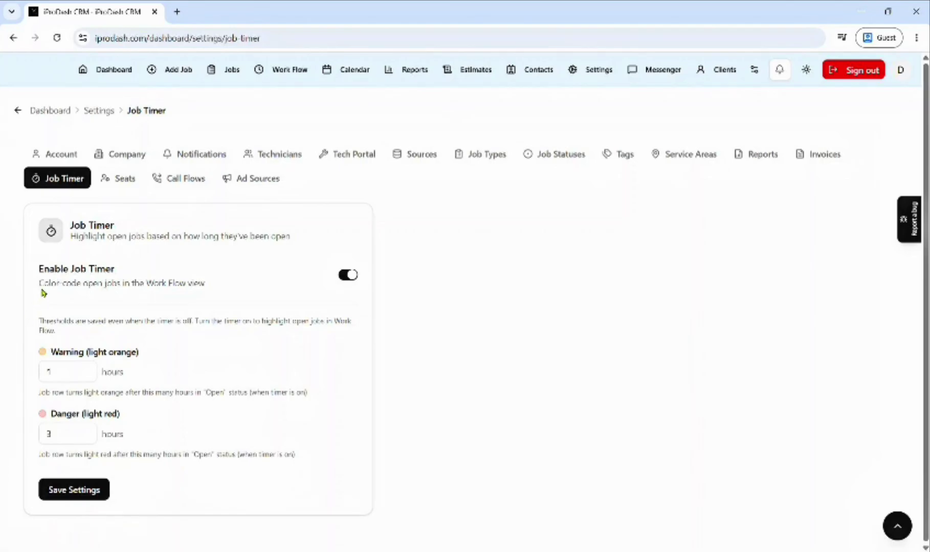
{"action": "left_click", "coordinate": [351, 275]}
{"action": "left_click", "coordinate": [352, 277]}
{"action": "left_click", "coordinate": [76, 490]}
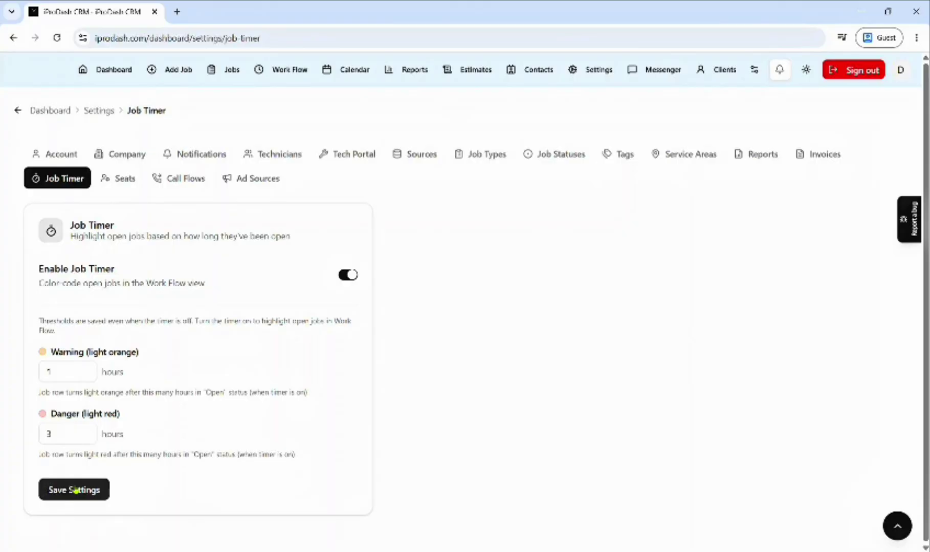
Open the Seats settings and examine the admin user's access and the dispatcher user's permissions table
{"action": "left_click", "coordinate": [126, 180]}
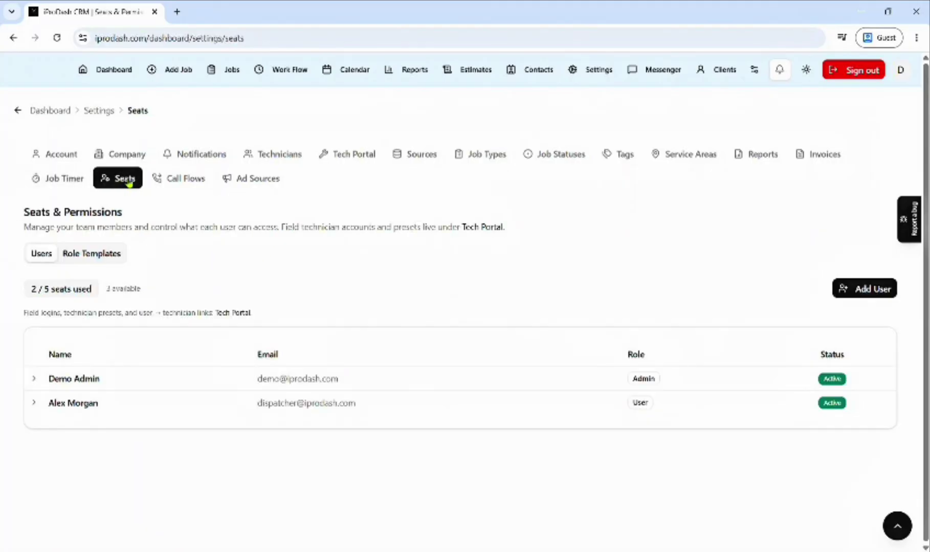
{"action": "left_click", "coordinate": [87, 383]}
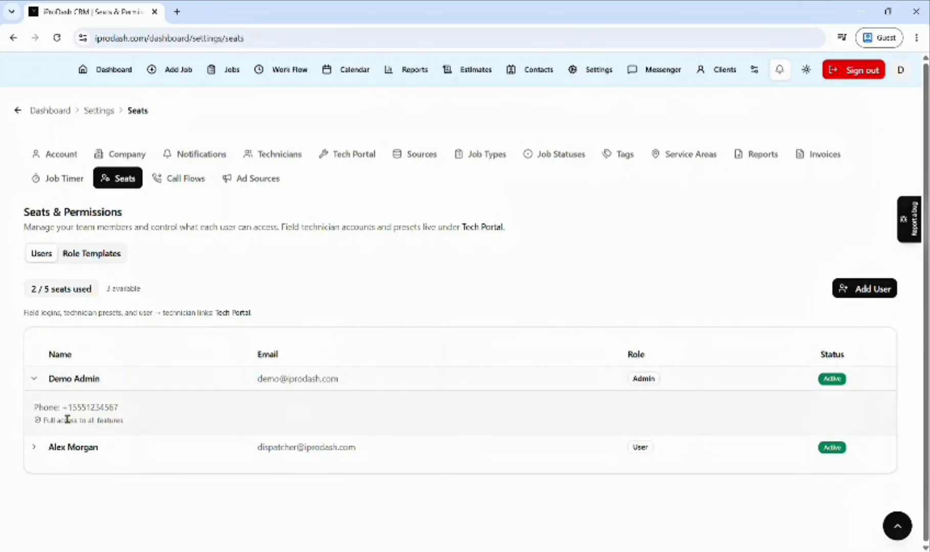
{"action": "left_click", "coordinate": [90, 378]}
{"action": "left_click", "coordinate": [86, 407]}
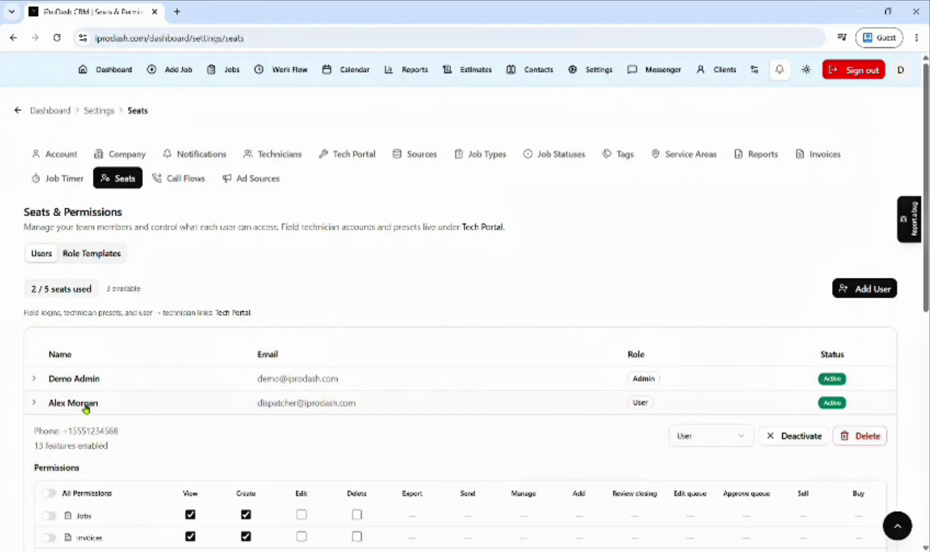
{"action": "scroll", "coordinate": [90, 427], "scroll_direction": "down", "scroll_amount": 4}
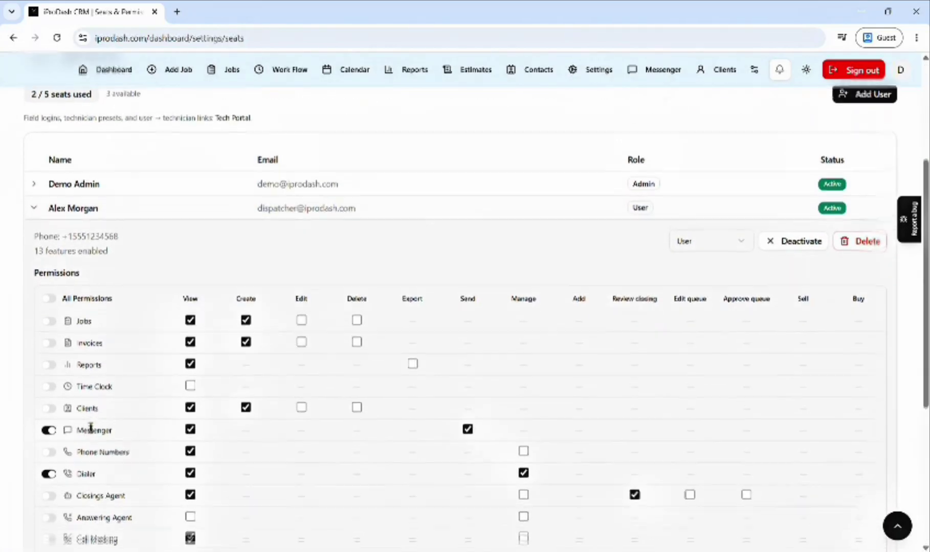
{"action": "scroll", "coordinate": [90, 428], "scroll_direction": "down", "scroll_amount": 3}
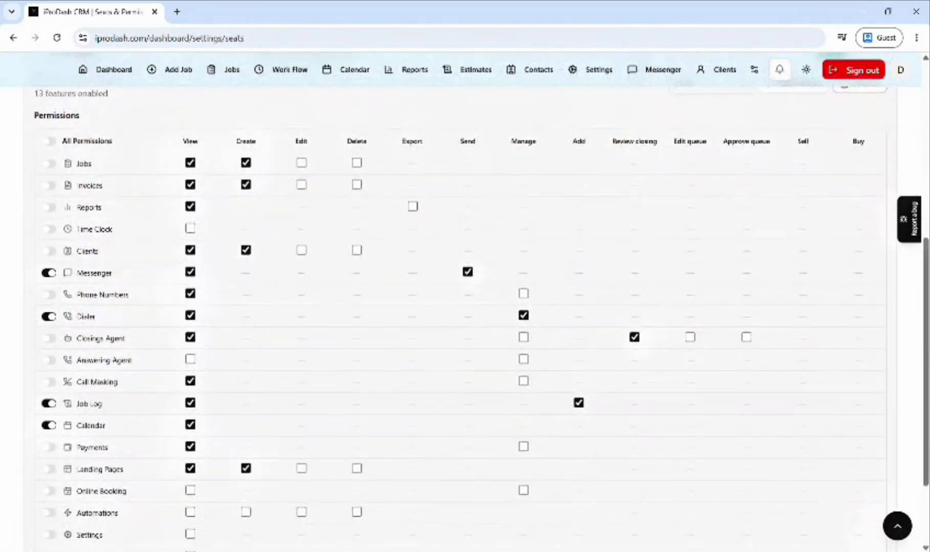
{"action": "scroll", "coordinate": [91, 427], "scroll_direction": "down", "scroll_amount": 2}
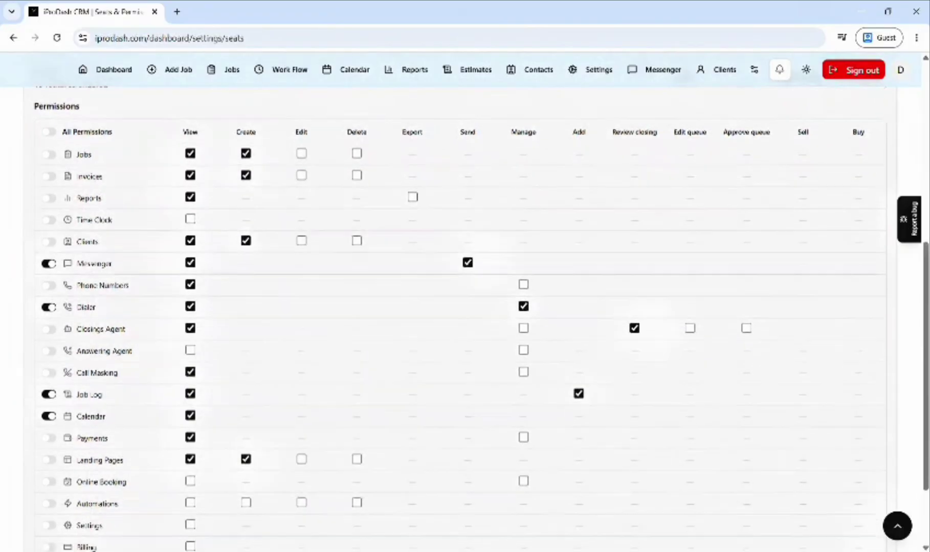
{"action": "scroll", "coordinate": [90, 428], "scroll_direction": "up", "scroll_amount": 2}
{"action": "scroll", "coordinate": [77, 327], "scroll_direction": "up", "scroll_amount": 4}
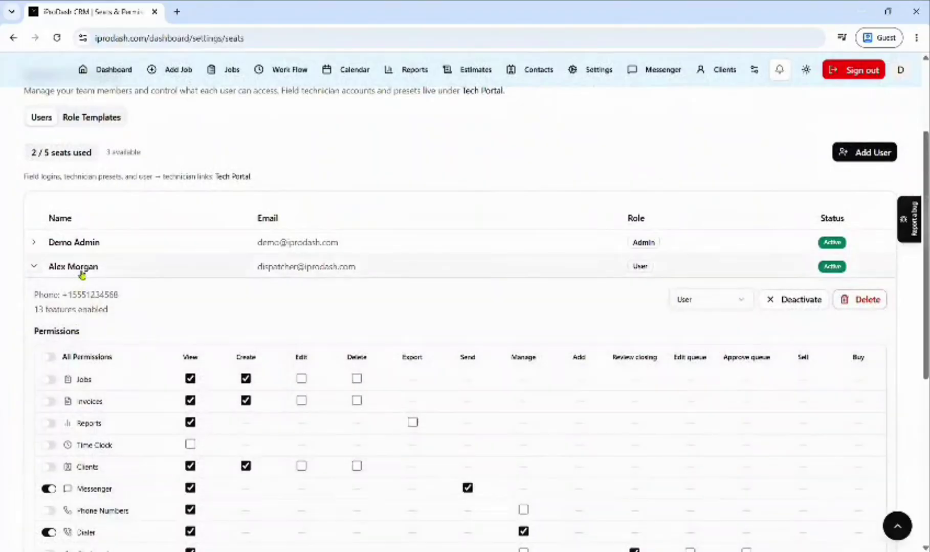
{"action": "left_click", "coordinate": [82, 270]}
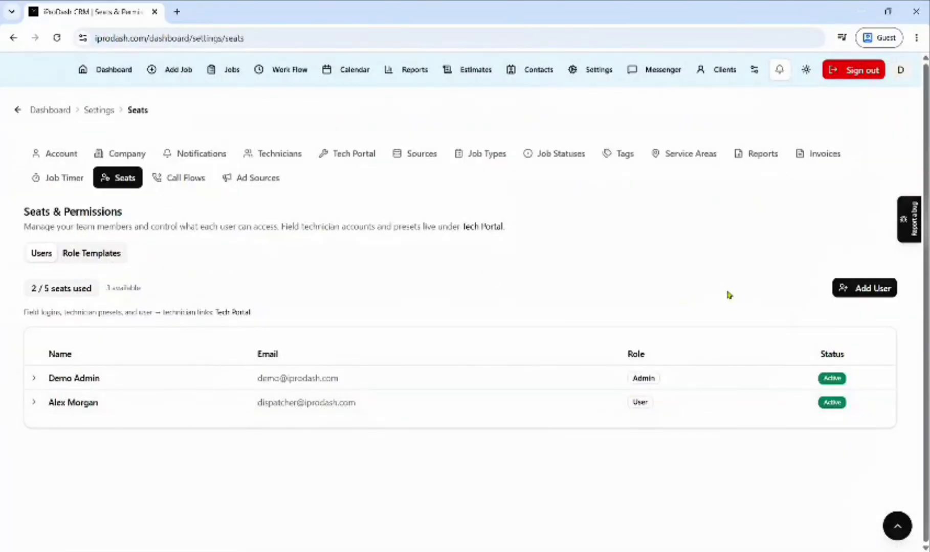
Open the New User form and look through its contact, temporary password, role and permission fields
{"action": "left_click", "coordinate": [849, 288]}
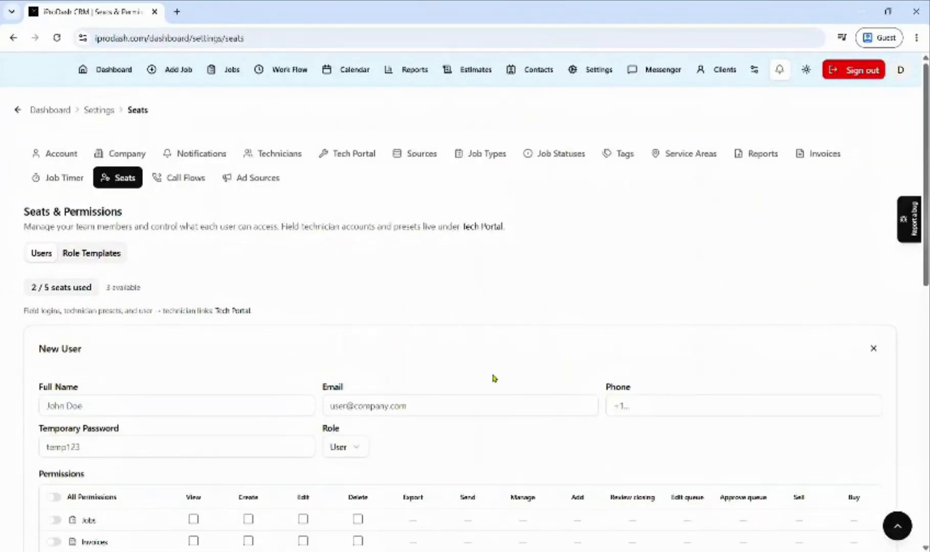
{"action": "scroll", "coordinate": [448, 402], "scroll_direction": "down", "scroll_amount": 1}
{"action": "scroll", "coordinate": [448, 403], "scroll_direction": "down", "scroll_amount": 8}
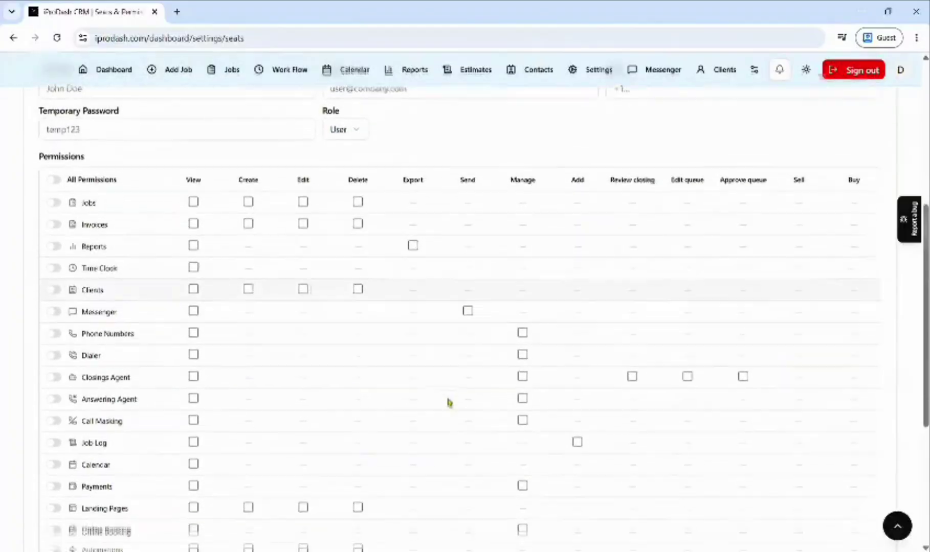
{"action": "scroll", "coordinate": [448, 402], "scroll_direction": "down", "scroll_amount": 3}
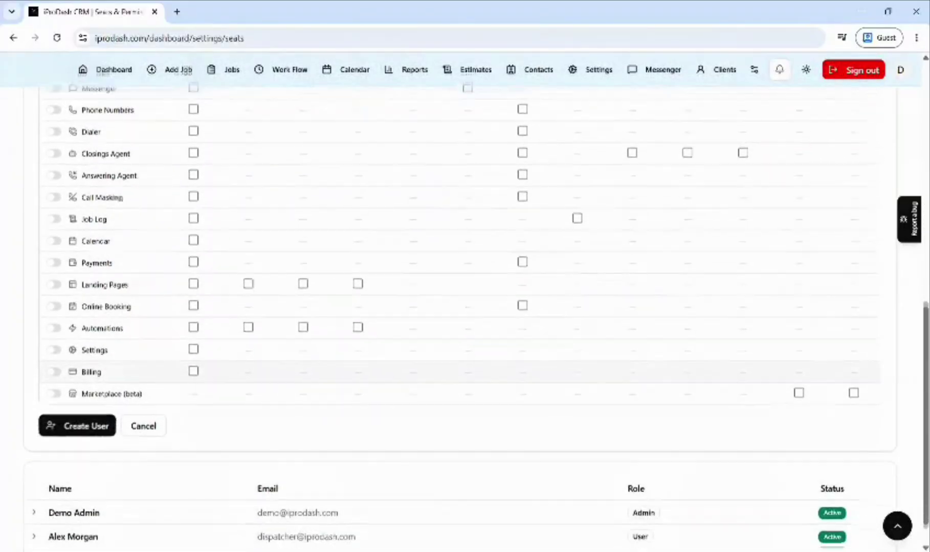
Open the Call Flows page, review the Create Call Flow form's name and phone number fields, and close it without creating a flow
{"action": "scroll", "coordinate": [240, 315], "scroll_direction": "up", "scroll_amount": 12}
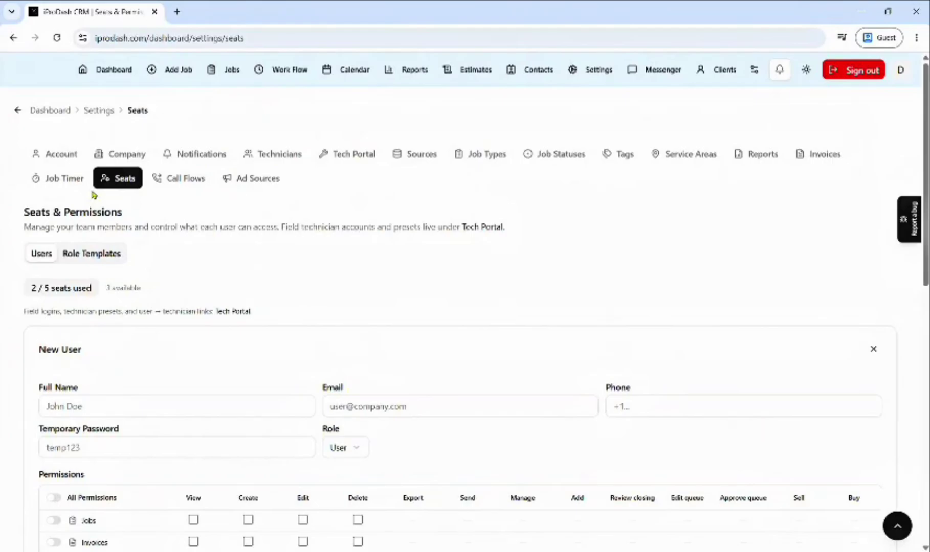
{"action": "left_click", "coordinate": [172, 179]}
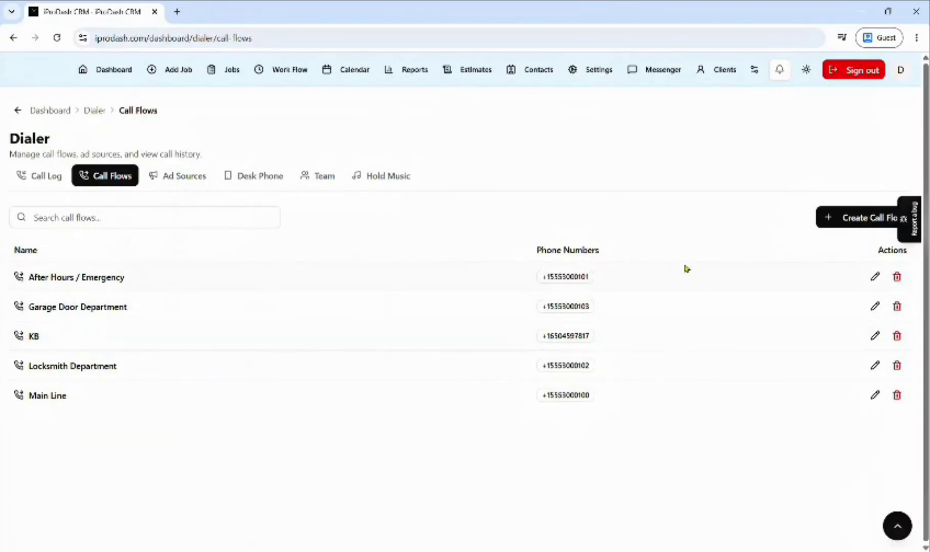
{"action": "left_click", "coordinate": [829, 231]}
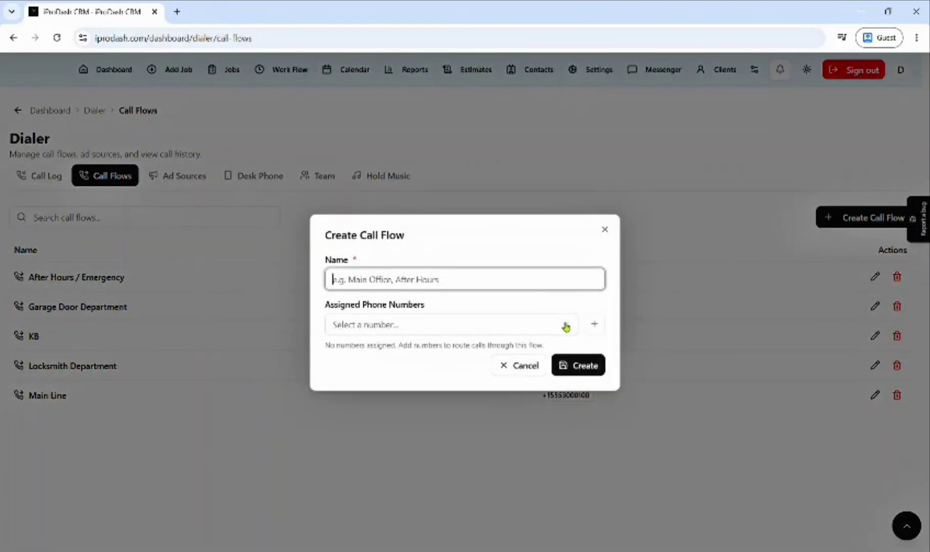
{"action": "left_click", "coordinate": [604, 230]}
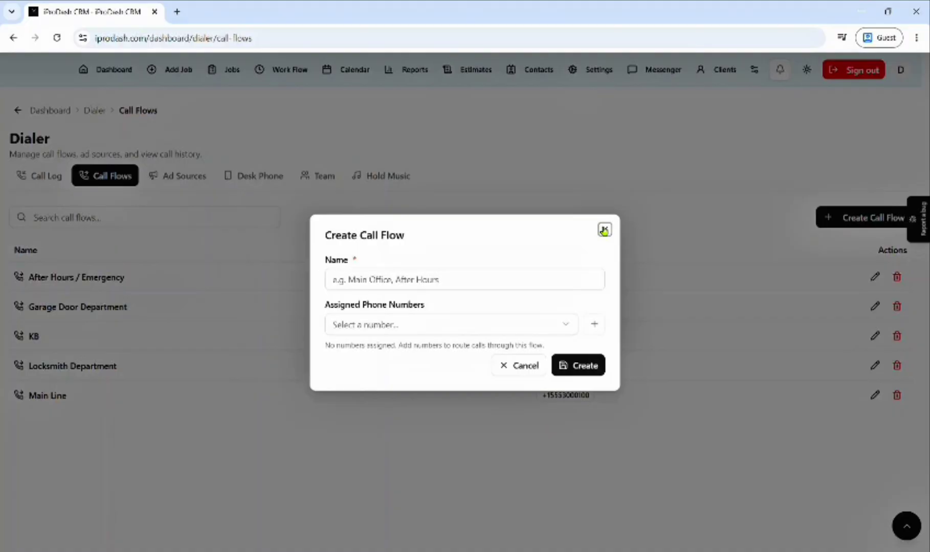
{"action": "left_click", "coordinate": [604, 230]}
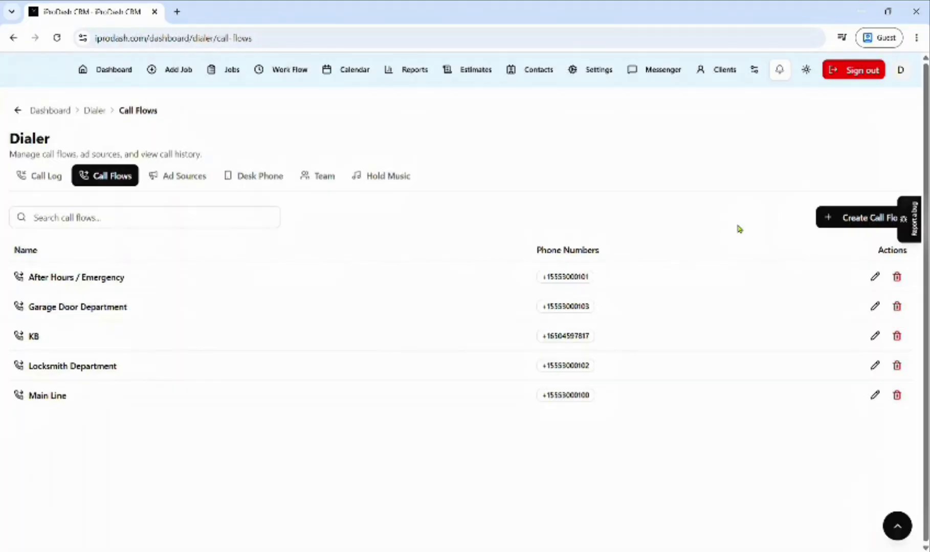
Open the Garage Door Department call flow for editing, check its assigned phone number options, and cancel without saving
{"action": "left_click", "coordinate": [875, 306]}
{"action": "left_click", "coordinate": [557, 322]}
{"action": "left_click", "coordinate": [559, 324]}
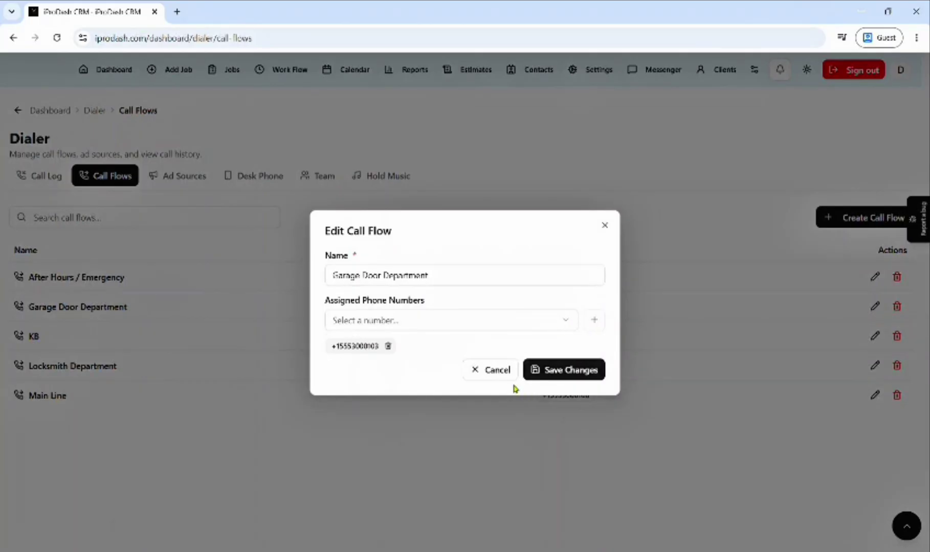
{"action": "left_click", "coordinate": [496, 371]}
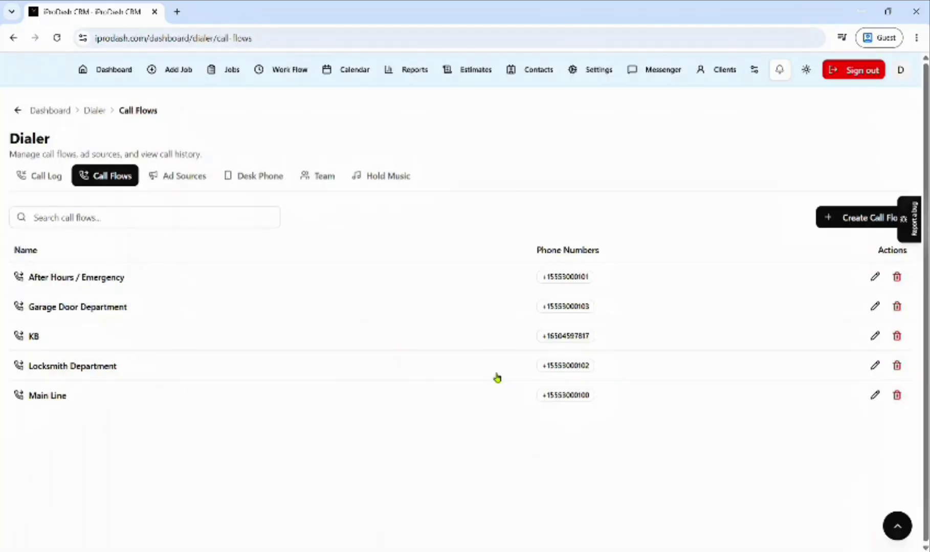
Open the dialer's Ad Sources and inspect the Bing Ads edit form and the Create Ad Source form, cancelling both
{"action": "left_click", "coordinate": [193, 183]}
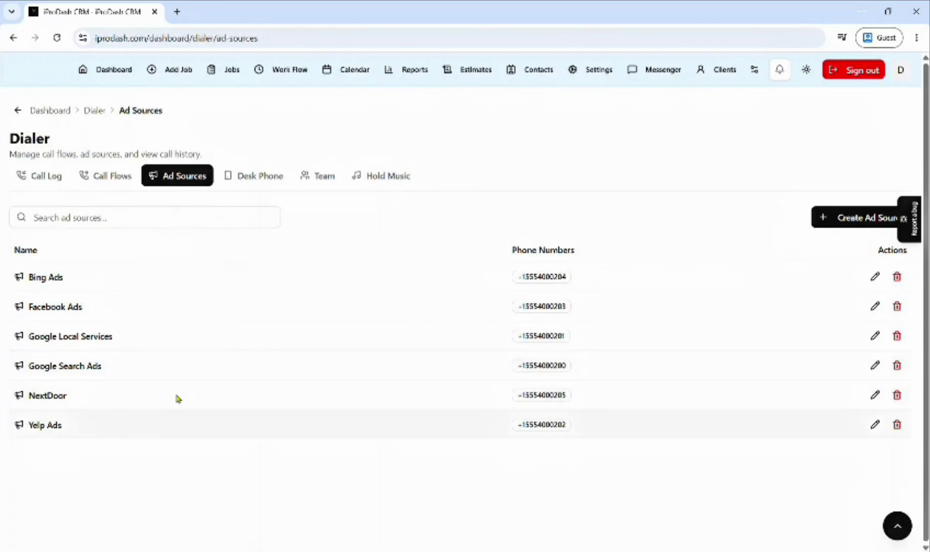
{"action": "left_click", "coordinate": [875, 277]}
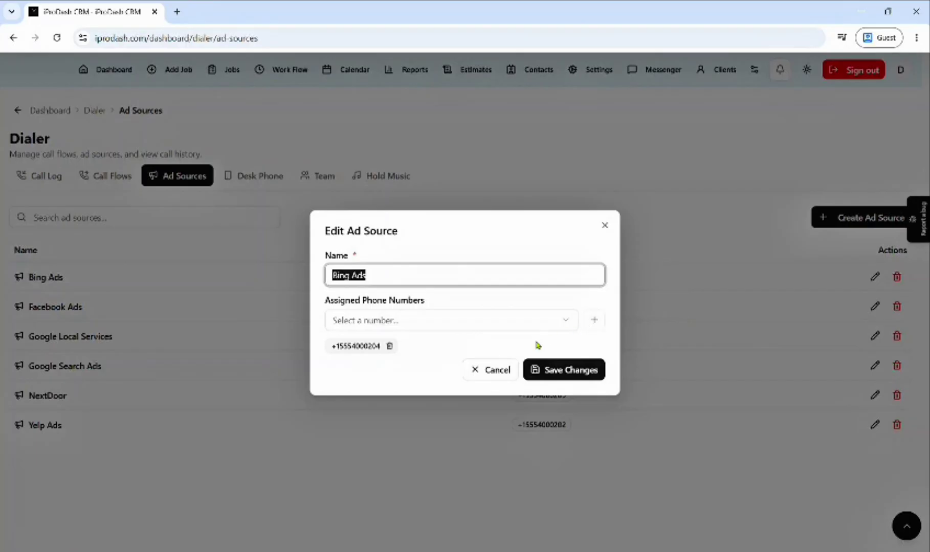
{"action": "left_click", "coordinate": [512, 367]}
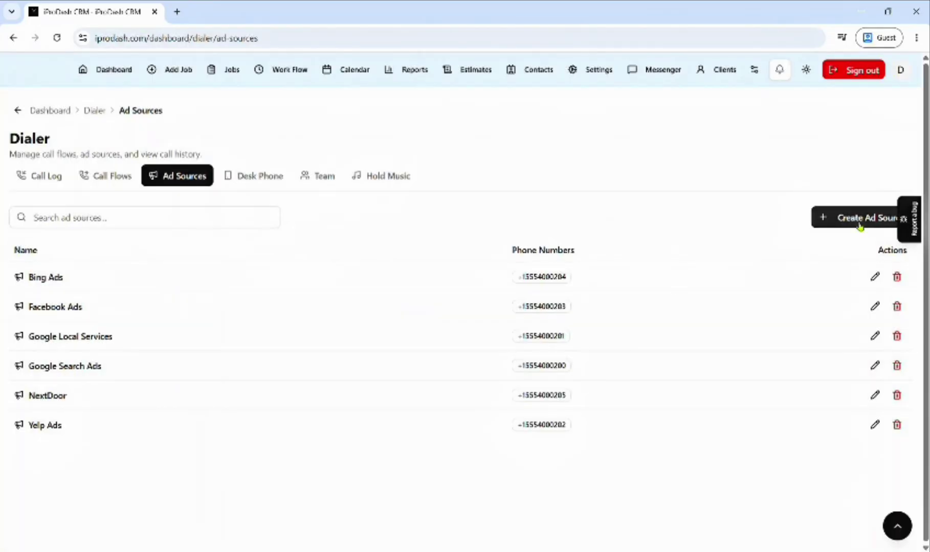
{"action": "left_click", "coordinate": [861, 225]}
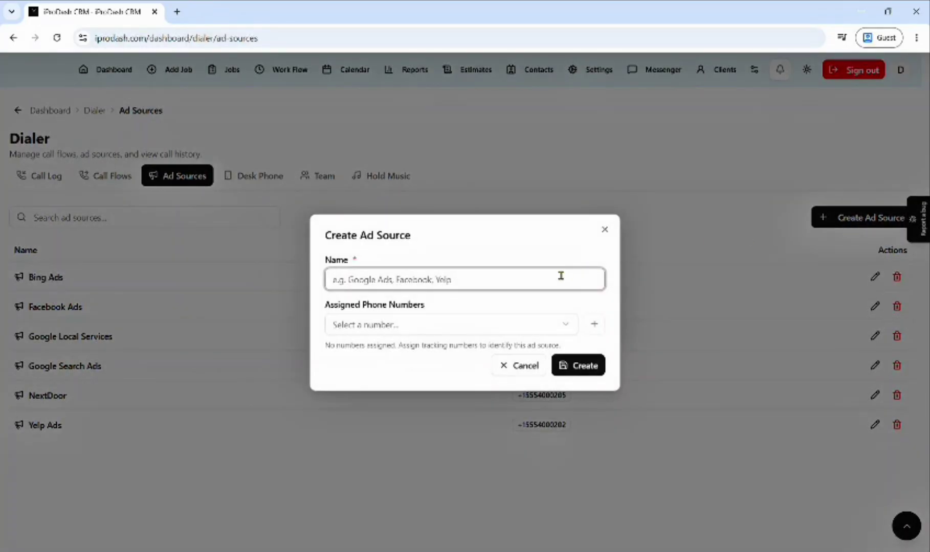
{"action": "left_click", "coordinate": [530, 364]}
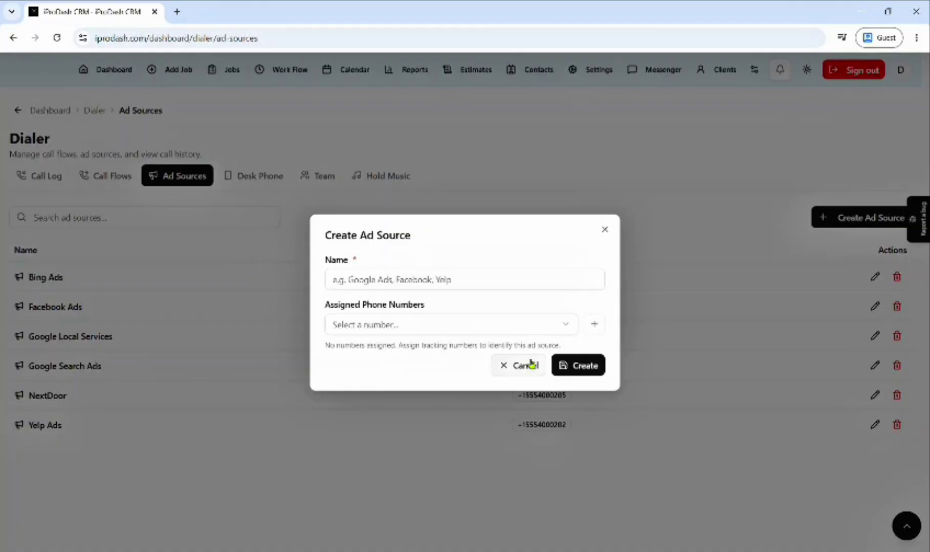
{"action": "left_click", "coordinate": [530, 364]}
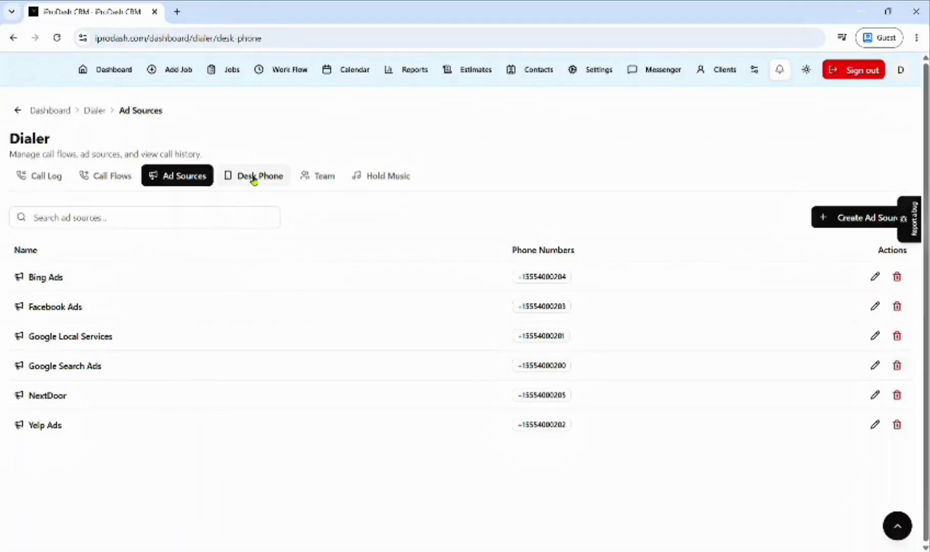
Open the Desk Phone page and review its SIP setup, phone activation, provisioning downloads and security options
{"action": "left_click", "coordinate": [254, 179]}
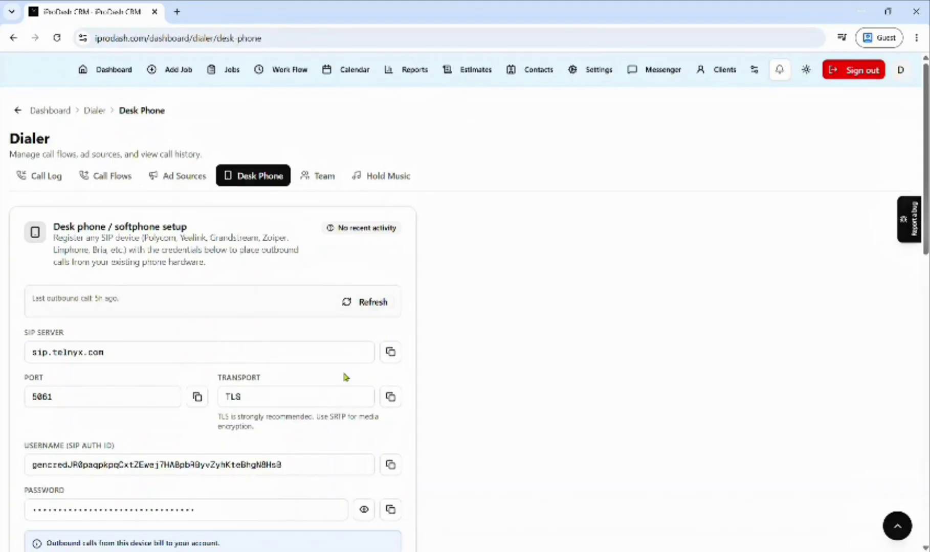
{"action": "scroll", "coordinate": [73, 420], "scroll_direction": "down", "scroll_amount": 2}
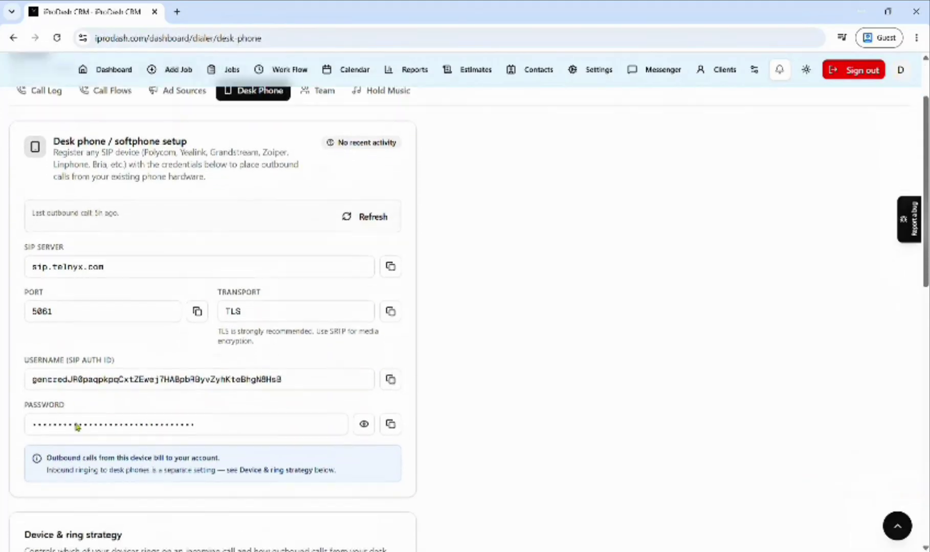
{"action": "scroll", "coordinate": [77, 420], "scroll_direction": "down", "scroll_amount": 6}
{"action": "scroll", "coordinate": [77, 419], "scroll_direction": "down", "scroll_amount": 6}
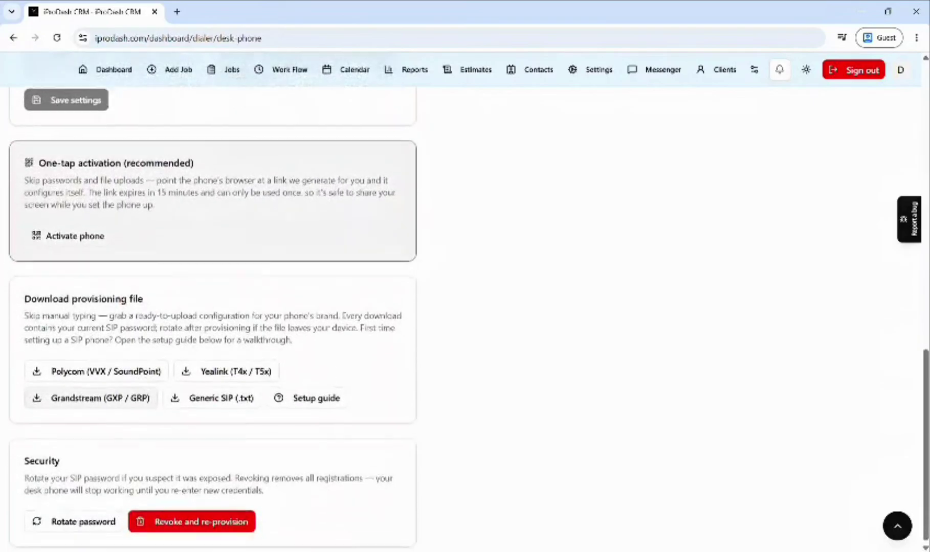
{"action": "key", "text": "Home"}
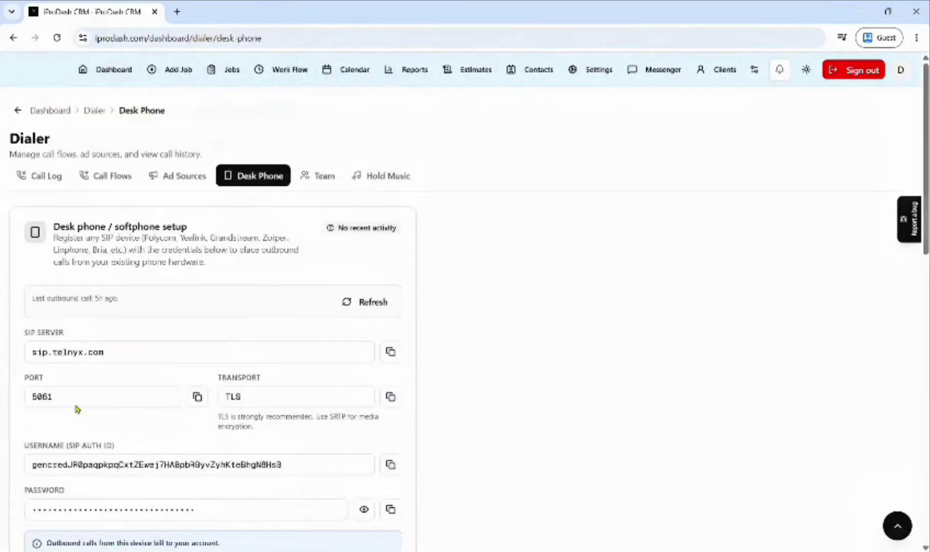
Open the Team desk phones page and view the management actions available for the company admin's phone
{"action": "left_click", "coordinate": [296, 182]}
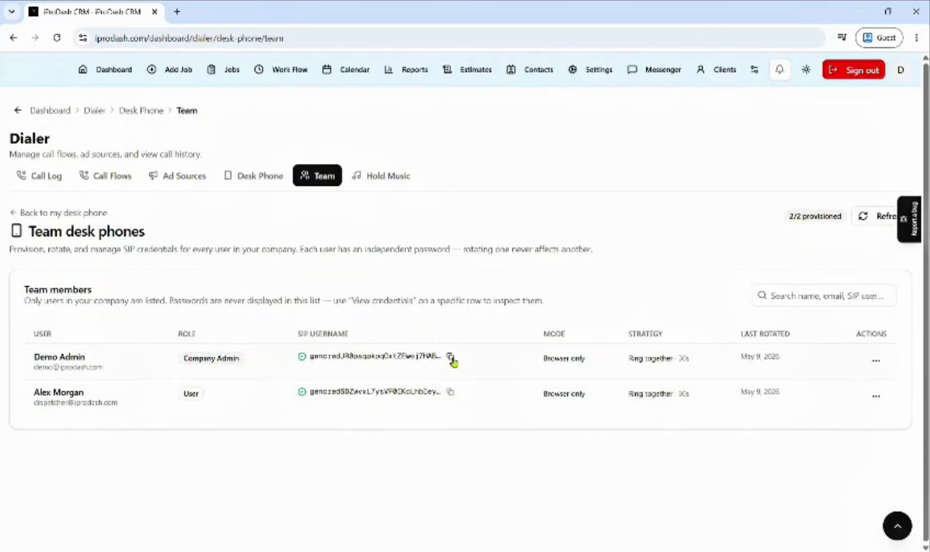
{"action": "left_click", "coordinate": [876, 361]}
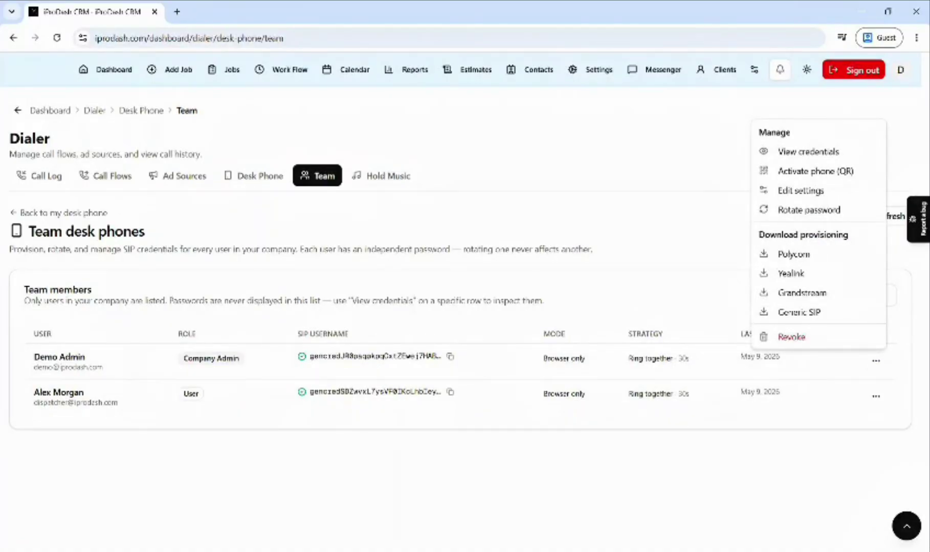
{"action": "left_click", "coordinate": [876, 361]}
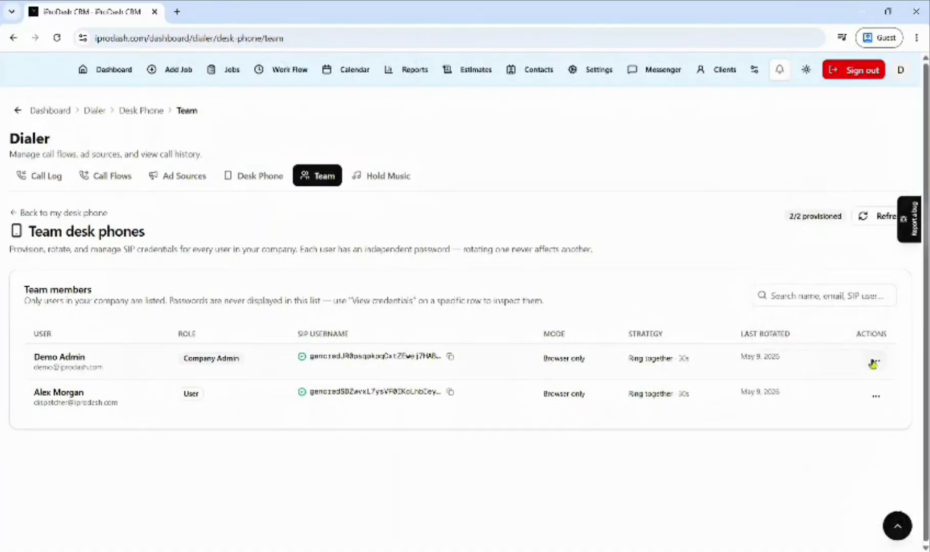
Open the Hold Music library and review the custom track upload, built-in presets and custom uploads sections
{"action": "left_click", "coordinate": [388, 177]}
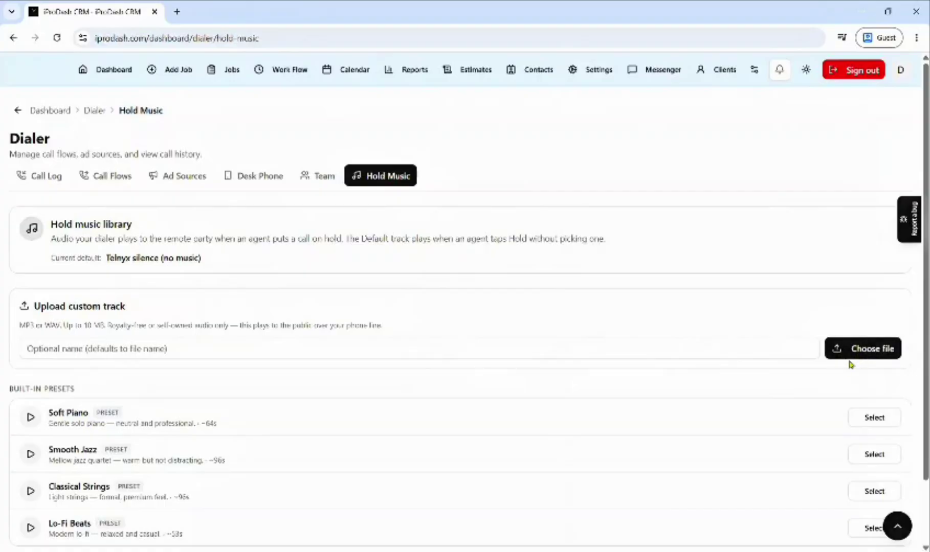
{"action": "scroll", "coordinate": [629, 445], "scroll_direction": "down", "scroll_amount": 2}
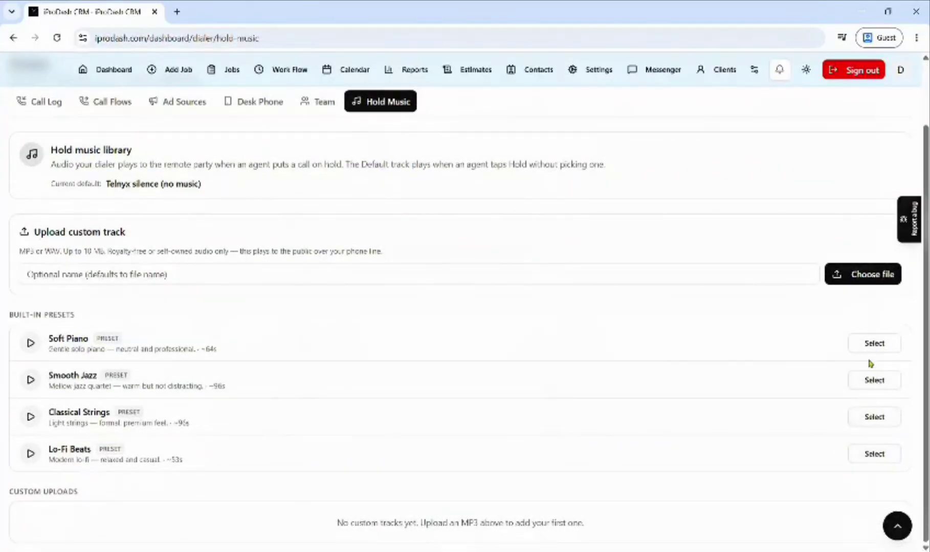
{"action": "scroll", "coordinate": [674, 330], "scroll_direction": "up", "scroll_amount": 2}
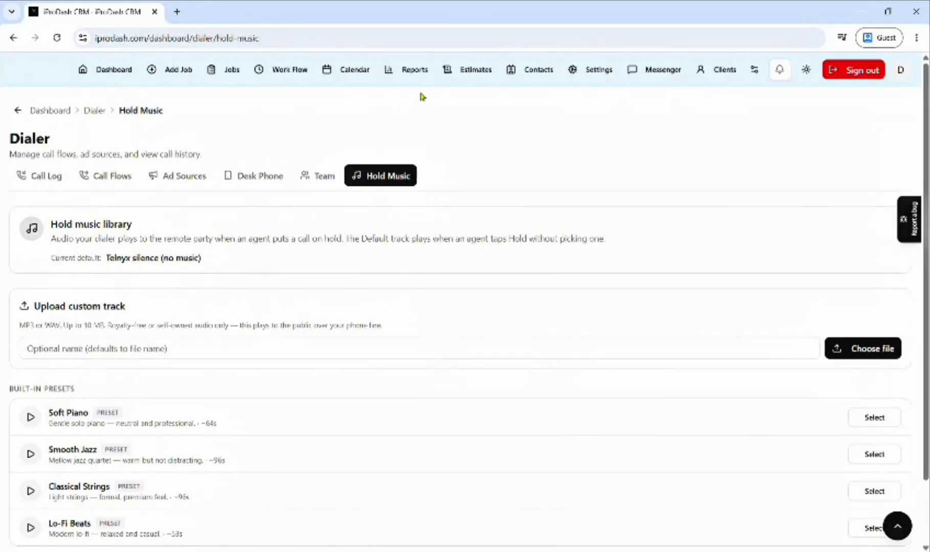
Return to the settings, view Ad Sources from there, and go back to the Account settings
{"action": "left_click", "coordinate": [585, 74]}
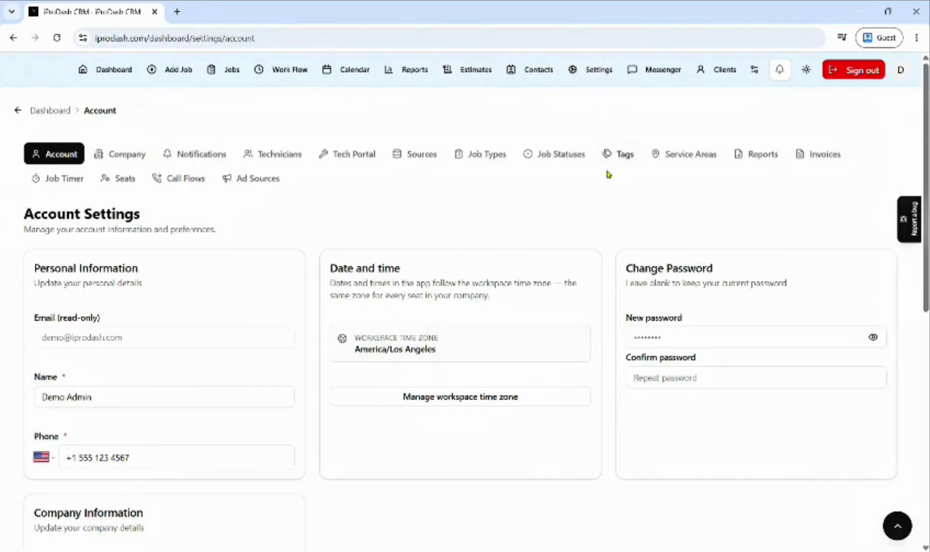
{"action": "left_click", "coordinate": [245, 181]}
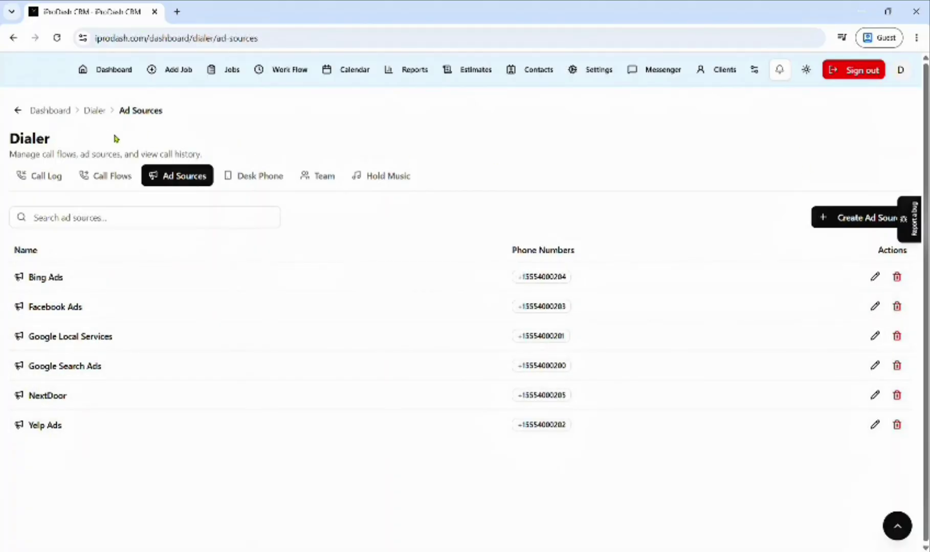
{"action": "left_click", "coordinate": [586, 74]}
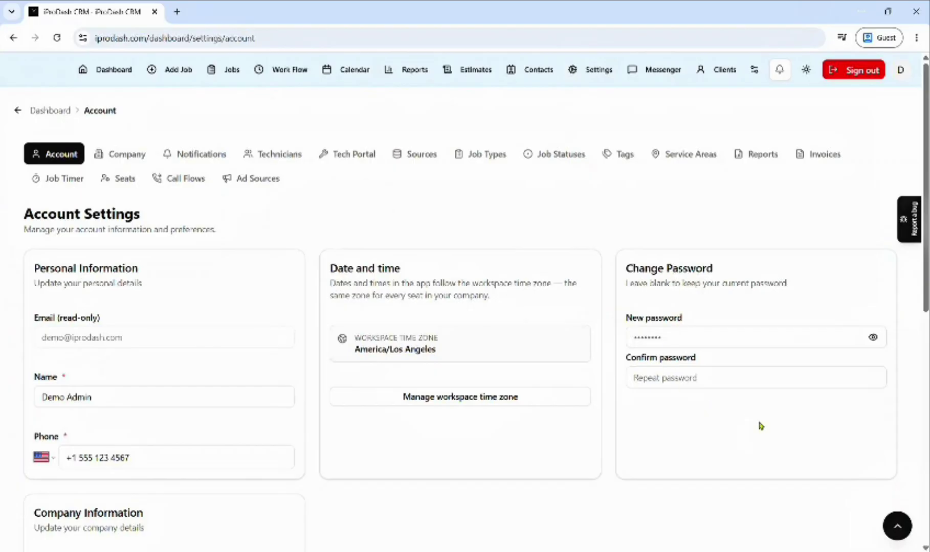
Open the floating dialer from the quick actions, clear the digits entered in it, and close the dialer
{"action": "left_click", "coordinate": [905, 532]}
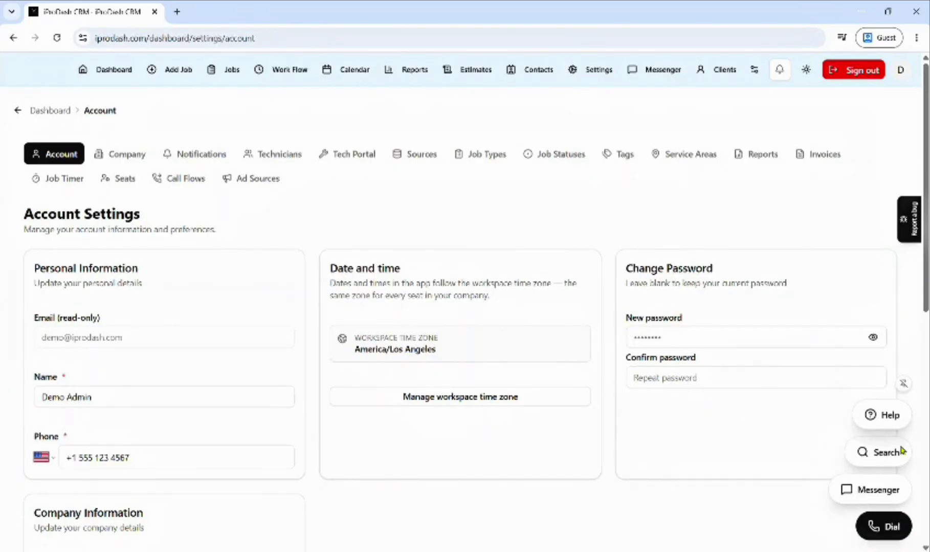
{"action": "left_click", "coordinate": [885, 541]}
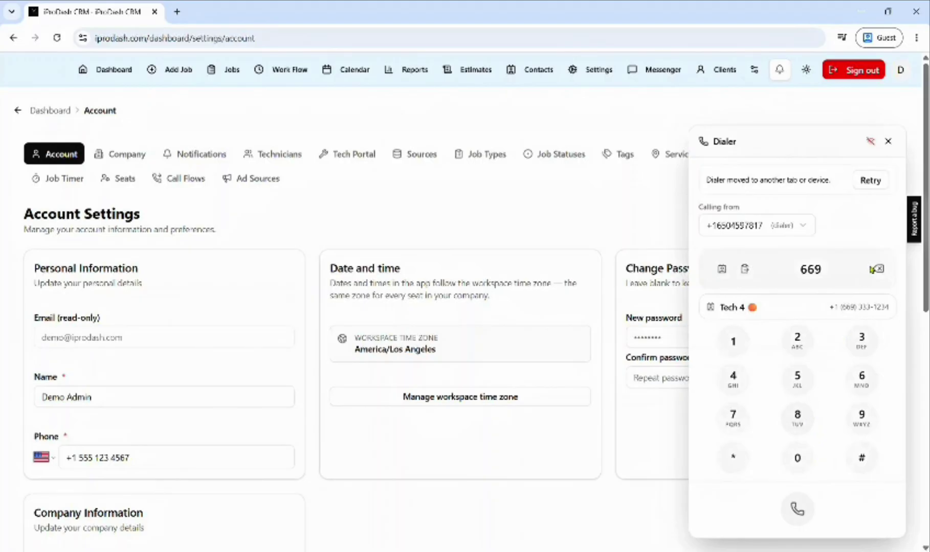
{"action": "left_click", "coordinate": [875, 269]}
{"action": "double_click", "coordinate": [878, 270]}
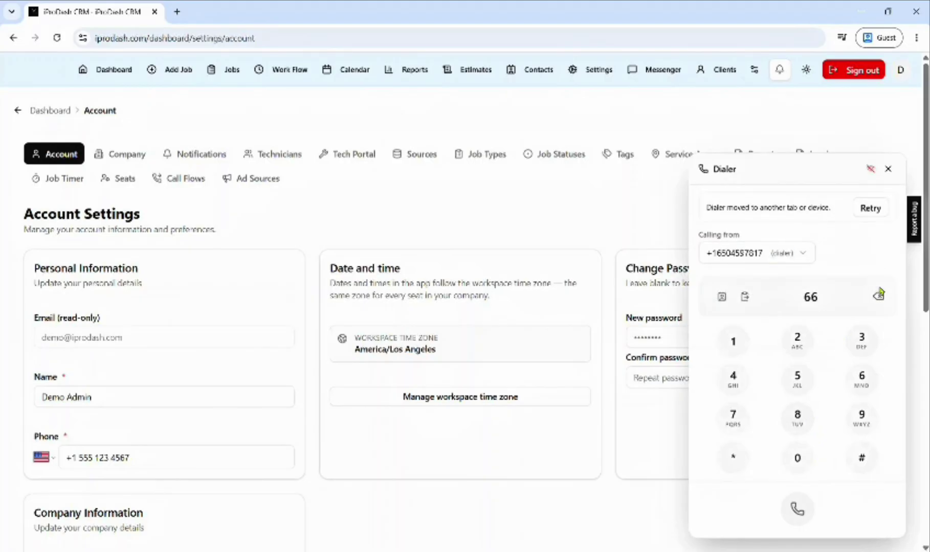
{"action": "left_click", "coordinate": [879, 296]}
{"action": "left_click", "coordinate": [880, 296]}
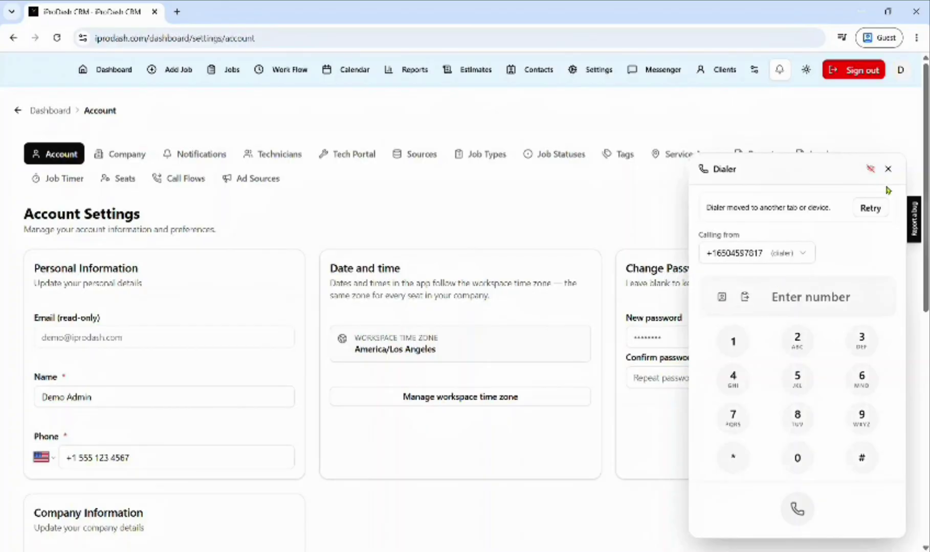
{"action": "left_click", "coordinate": [888, 169]}
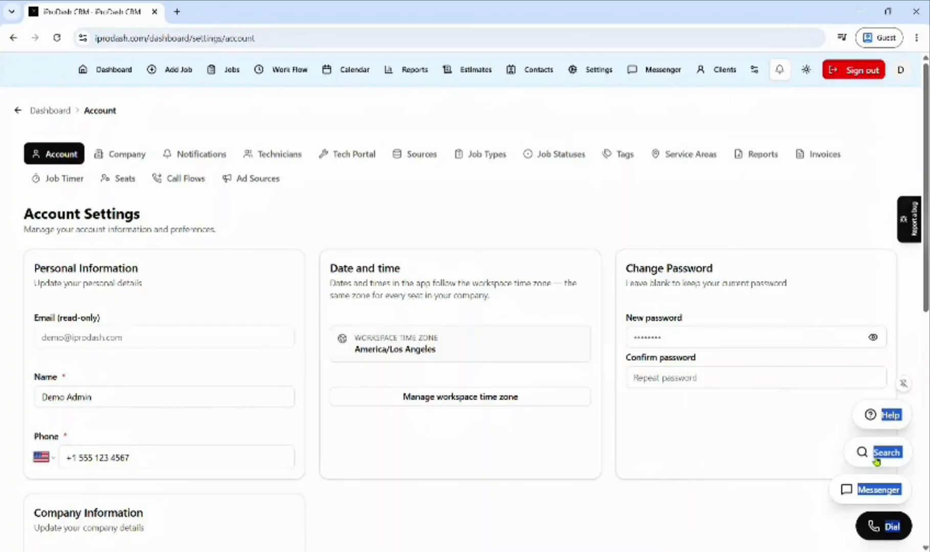
{"action": "left_click", "coordinate": [841, 520]}
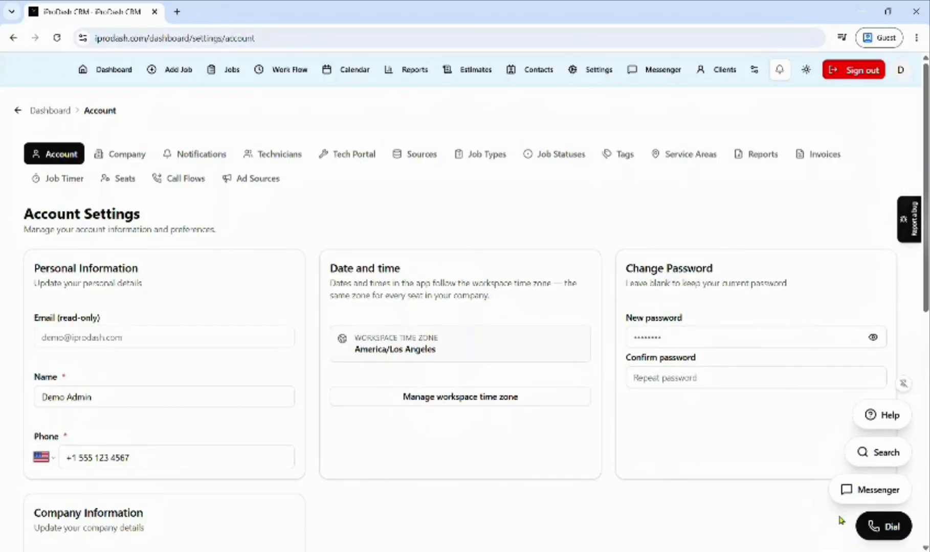
Open the floating Messenger's customer messages and read through the job messages in the first Tech 4 conversation
{"action": "left_click", "coordinate": [872, 489]}
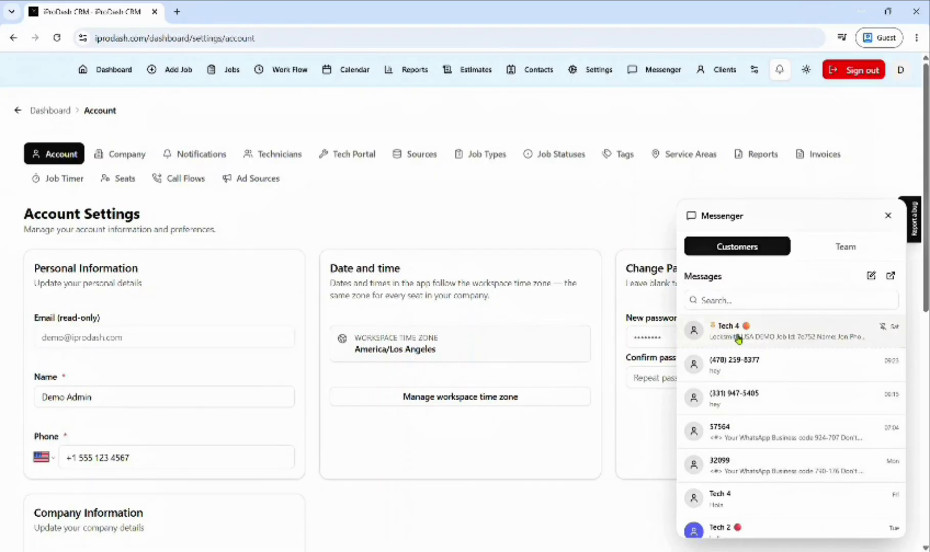
{"action": "scroll", "coordinate": [756, 343], "scroll_direction": "down", "scroll_amount": 2}
{"action": "scroll", "coordinate": [755, 344], "scroll_direction": "up", "scroll_amount": 2}
{"action": "left_click", "coordinate": [789, 329]}
{"action": "scroll", "coordinate": [784, 396], "scroll_direction": "up", "scroll_amount": 2}
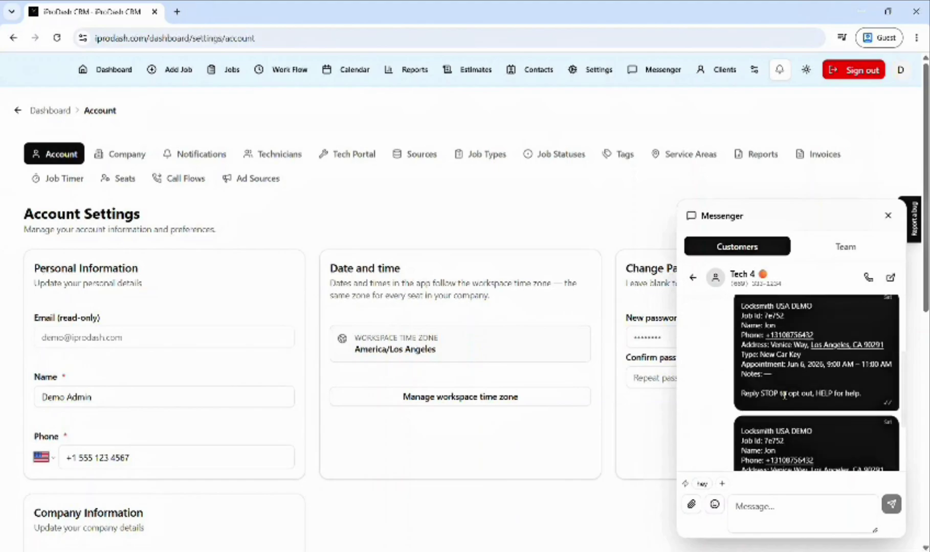
{"action": "scroll", "coordinate": [784, 396], "scroll_direction": "down", "scroll_amount": 2}
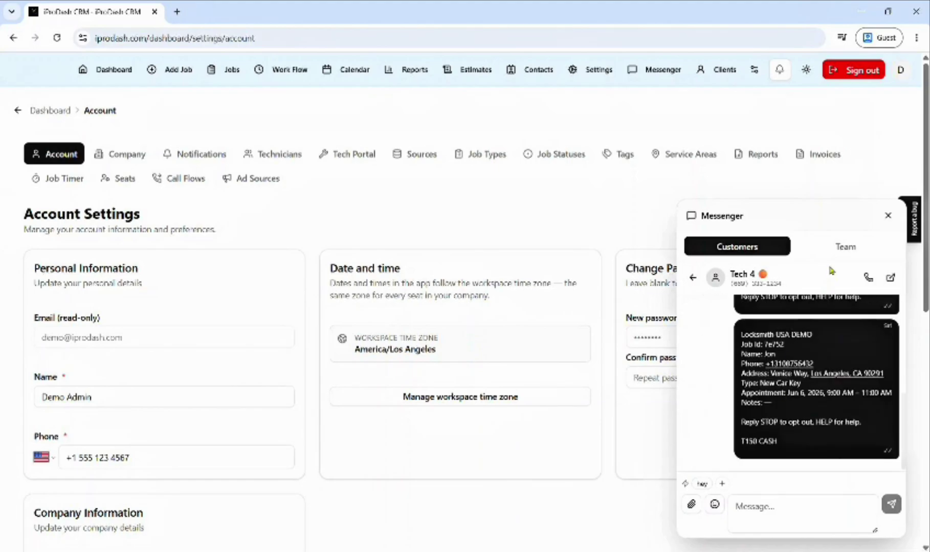
View the Team chat in the floating Messenger, return to the customer messages, and close the Messenger
{"action": "left_click", "coordinate": [839, 252]}
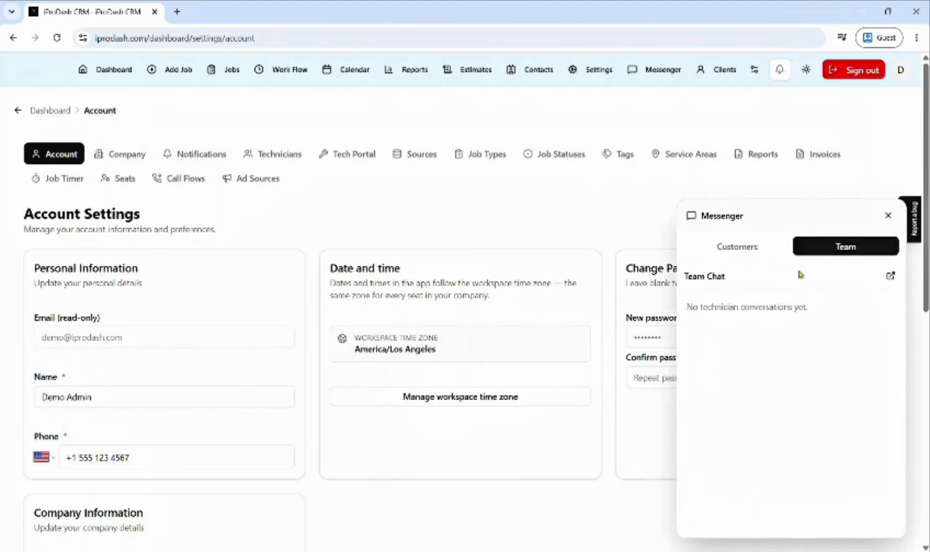
{"action": "left_click", "coordinate": [783, 244]}
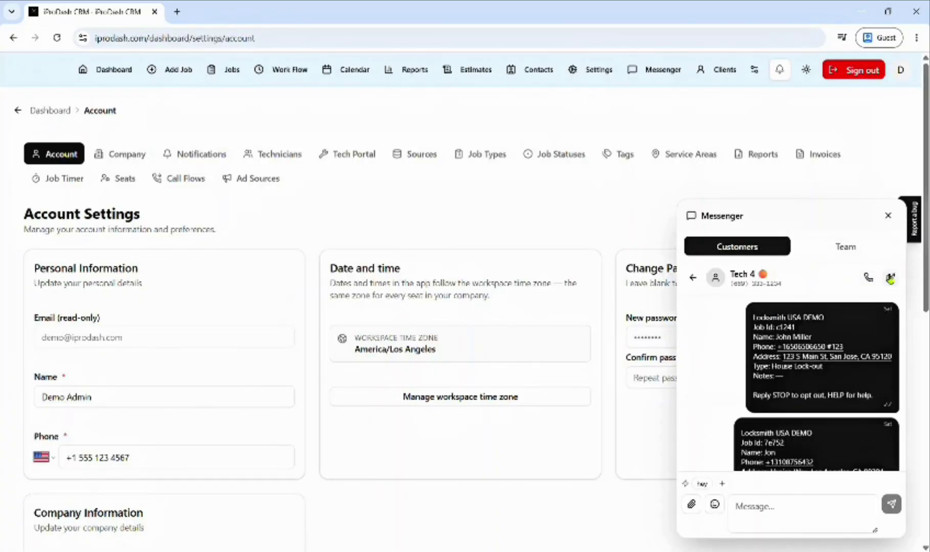
{"action": "left_click", "coordinate": [888, 215]}
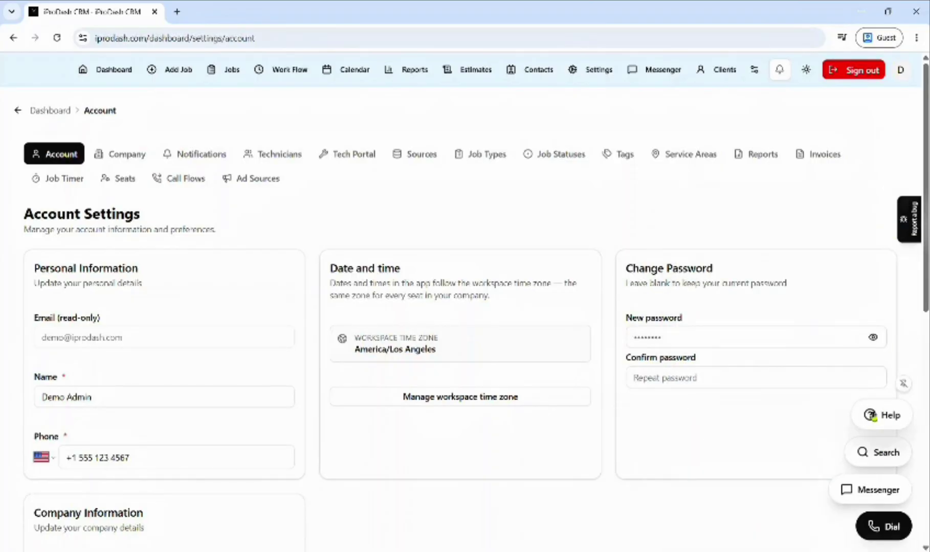
Open the AI help assistant, ask the suggested question "How do automations work?", and read through its answer
{"action": "left_click", "coordinate": [878, 415]}
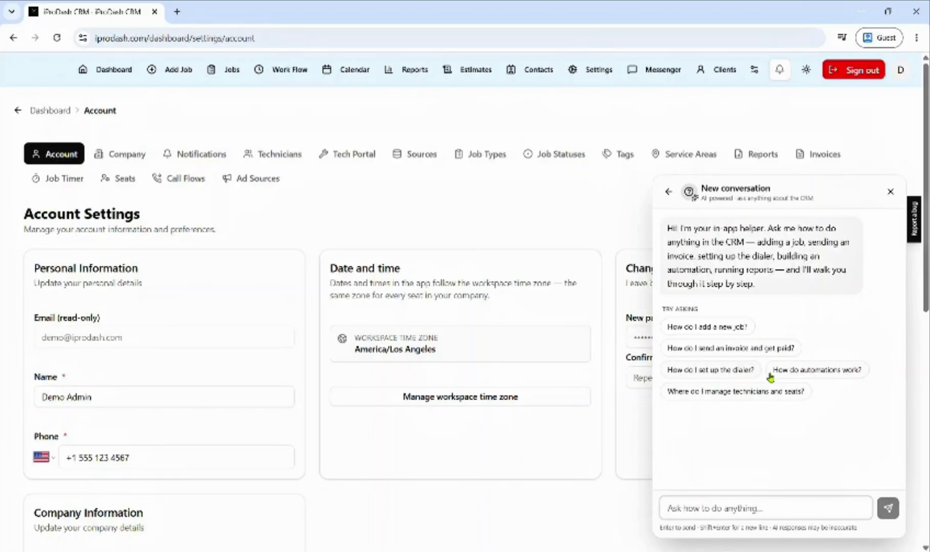
{"action": "left_click", "coordinate": [792, 371]}
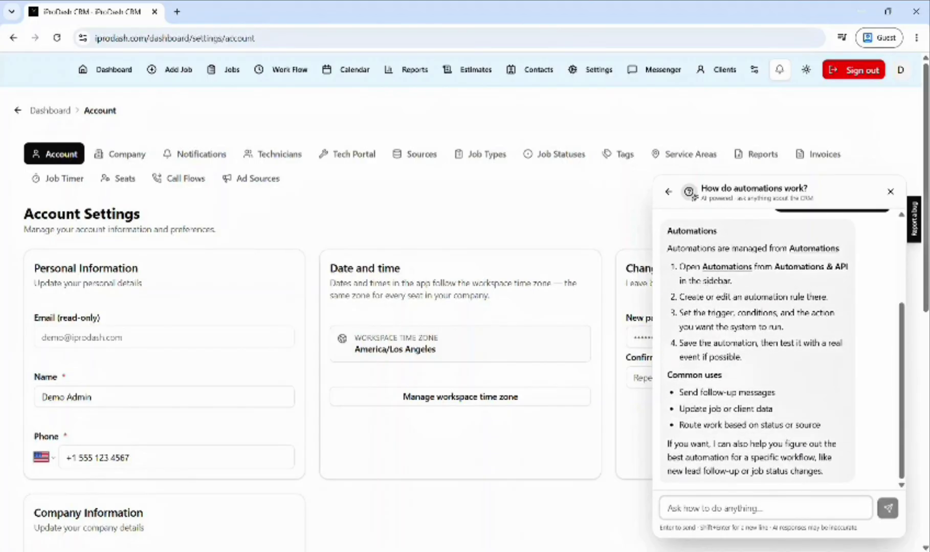
{"action": "scroll", "coordinate": [778, 353], "scroll_direction": "down", "scroll_amount": 1}
{"action": "scroll", "coordinate": [777, 353], "scroll_direction": "up", "scroll_amount": 1}
{"action": "scroll", "coordinate": [777, 353], "scroll_direction": "up", "scroll_amount": 2}
{"action": "scroll", "coordinate": [727, 243], "scroll_direction": "up", "scroll_amount": 1}
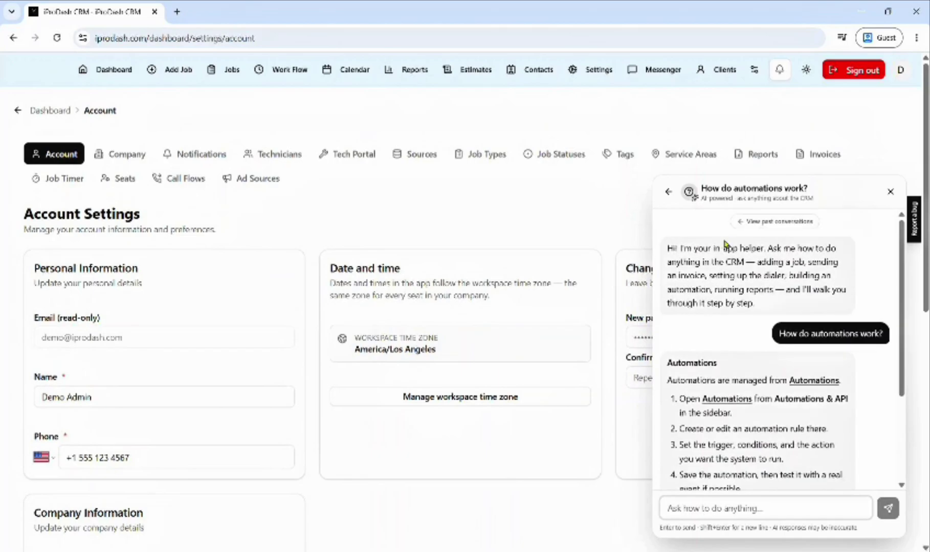
Delete the "How do automations work?" chat from the help assistant's saved conversations and close the assistant
{"action": "left_click", "coordinate": [668, 192]}
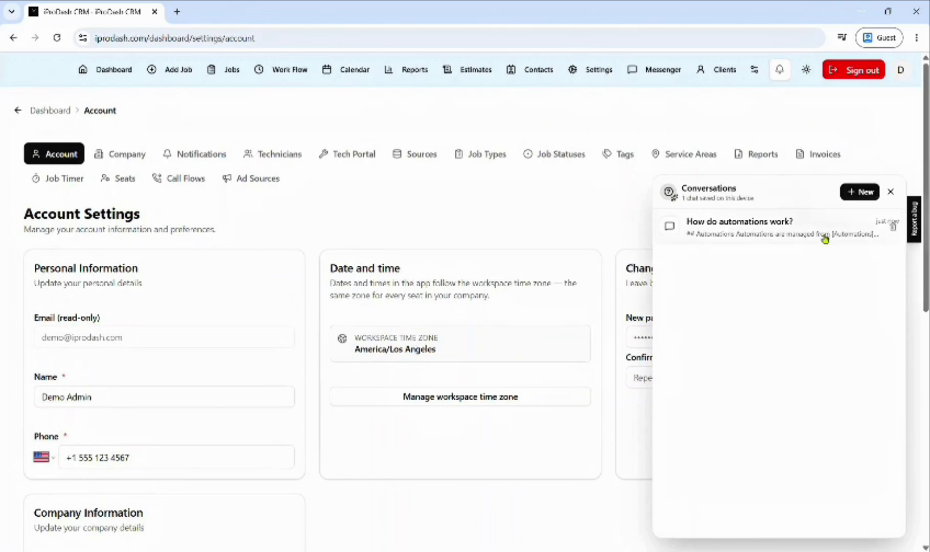
{"action": "left_click", "coordinate": [889, 230]}
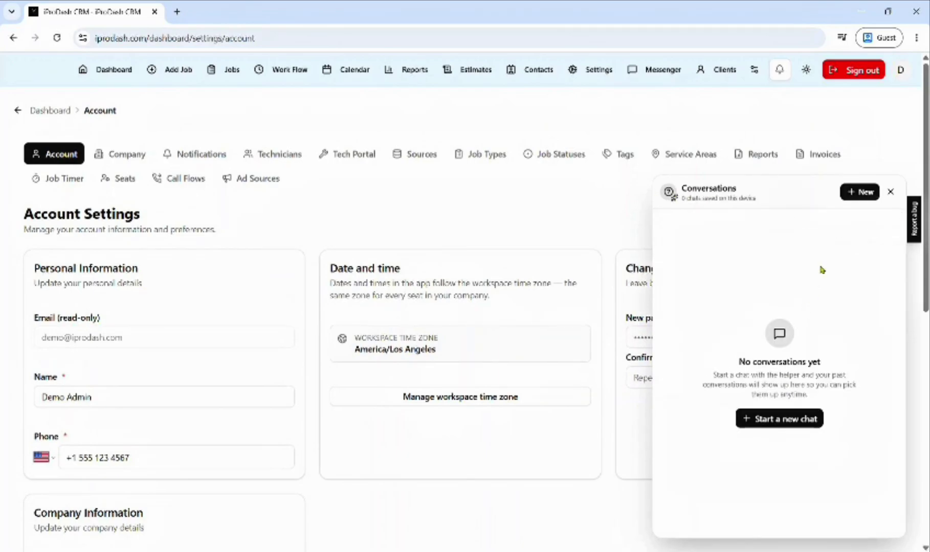
{"action": "left_click", "coordinate": [890, 192]}
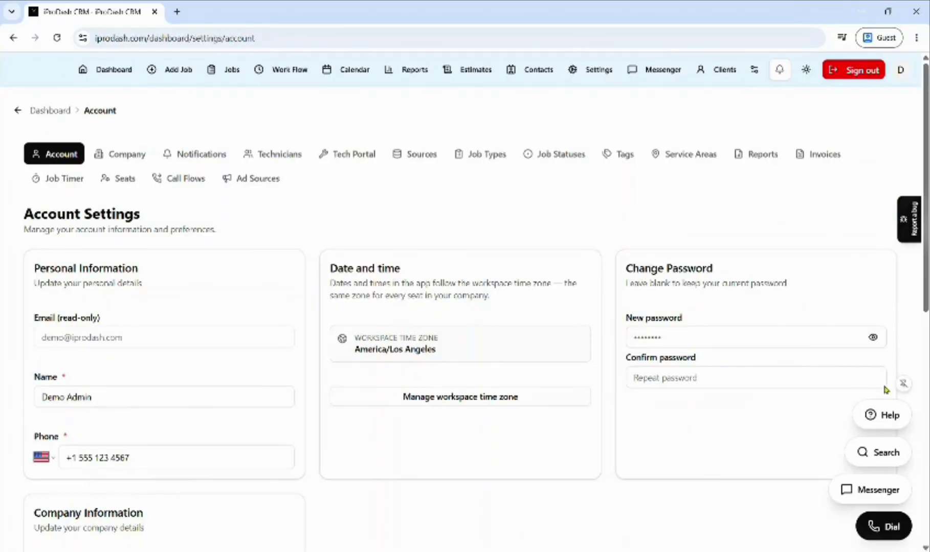
Run a quick search for "123", look through the matching jobs, closings, technicians and contacts, and close the search
{"action": "left_click", "coordinate": [876, 452]}
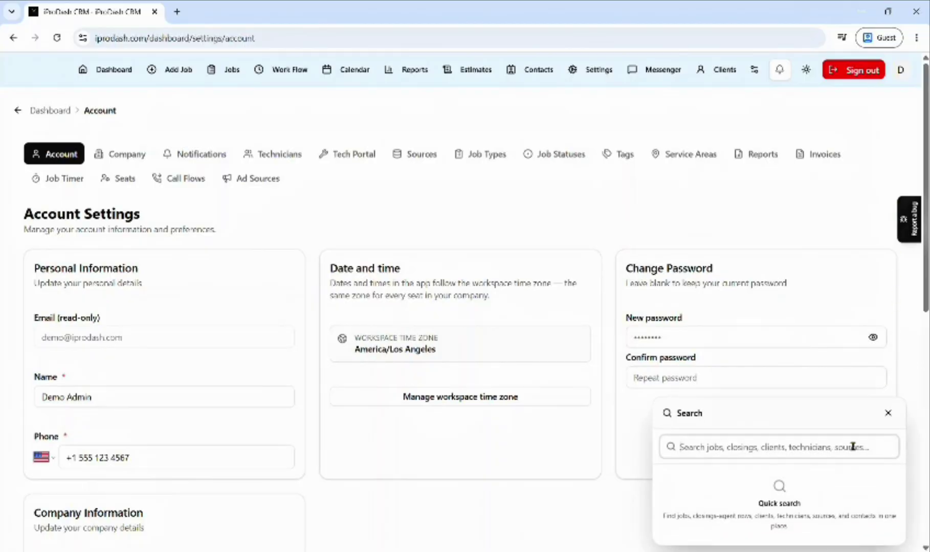
{"action": "type", "text": "123"}
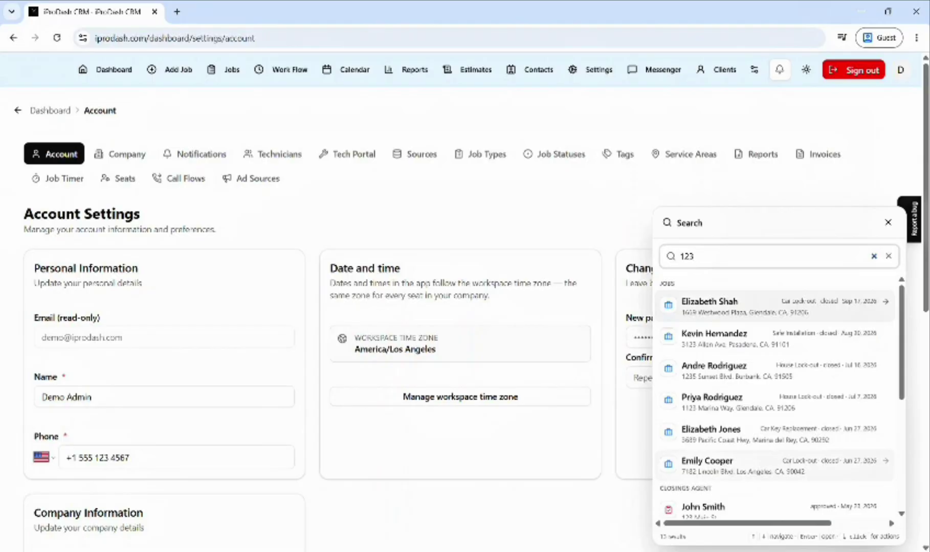
{"action": "scroll", "coordinate": [776, 399], "scroll_direction": "down", "scroll_amount": 5}
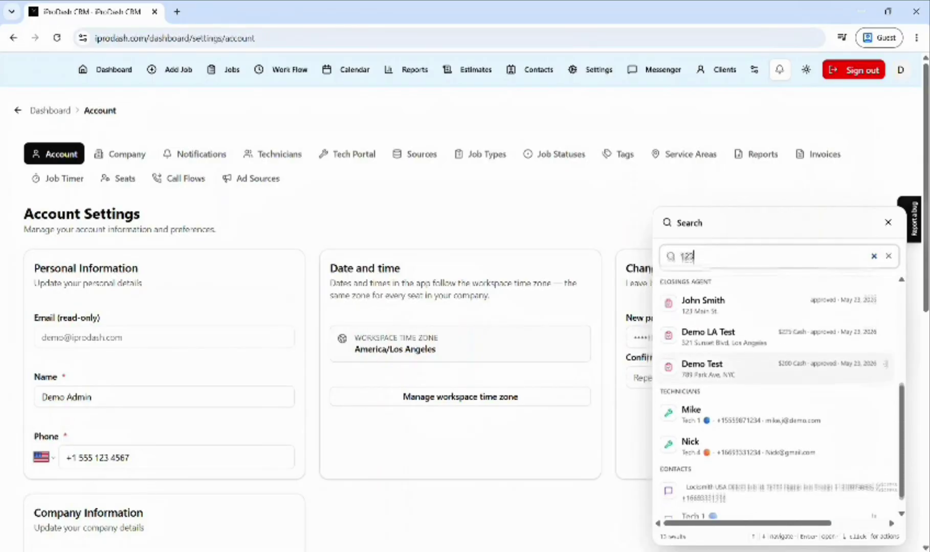
{"action": "scroll", "coordinate": [740, 402], "scroll_direction": "up", "scroll_amount": 3}
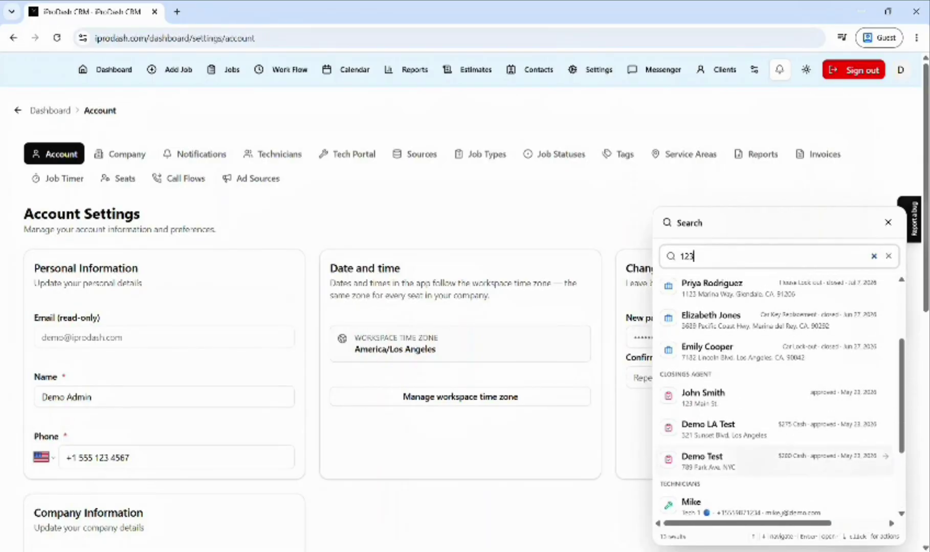
{"action": "key", "text": "Escape"}
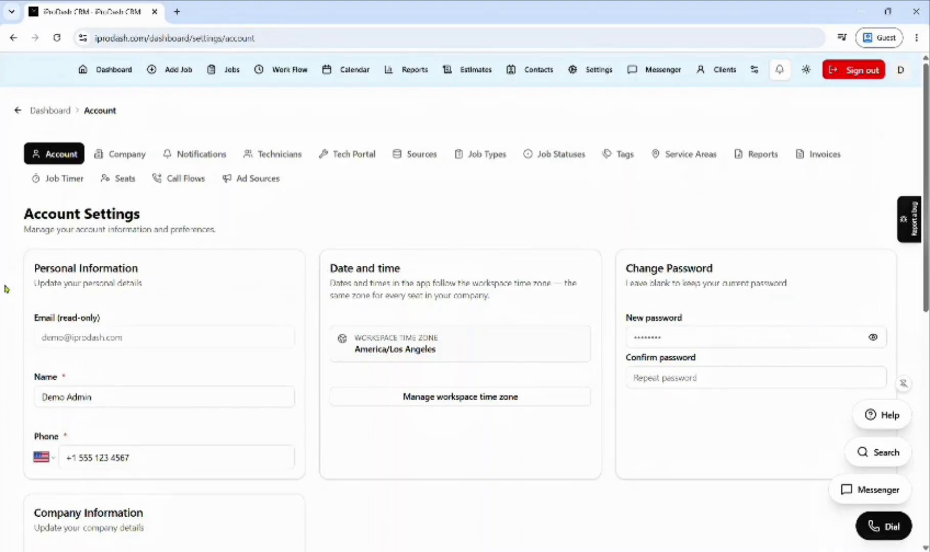
Reveal the hidden sidebar, widen its messenger to about 235 px, and open the first Tech 4 conversation
{"action": "mouse_move", "coordinate": [3, 288]}
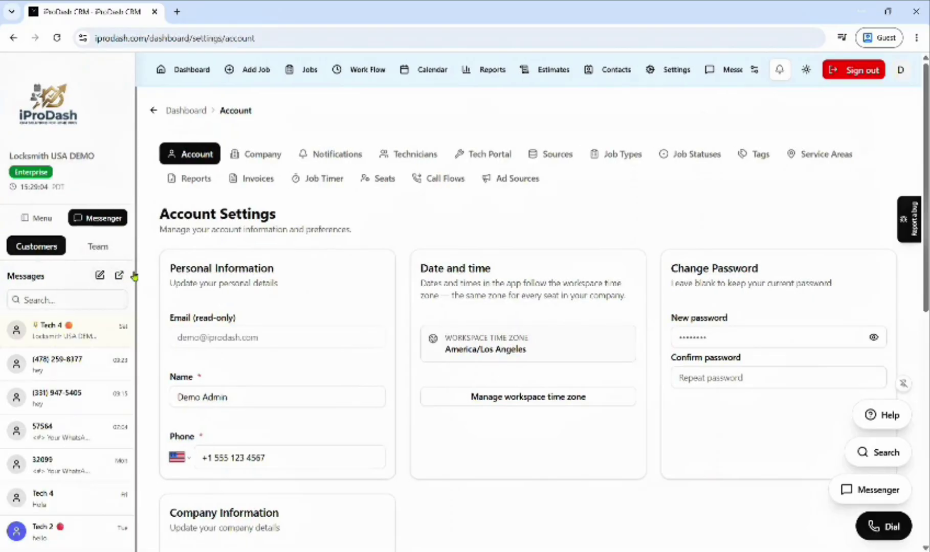
{"action": "left_click_drag", "start_coordinate": [134, 276], "coordinate": [212, 319]}
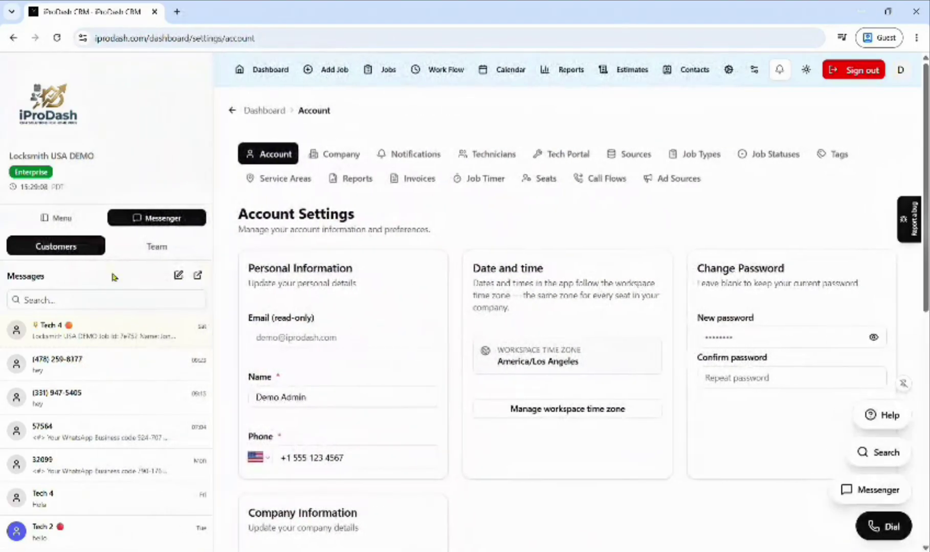
{"action": "left_click", "coordinate": [134, 333]}
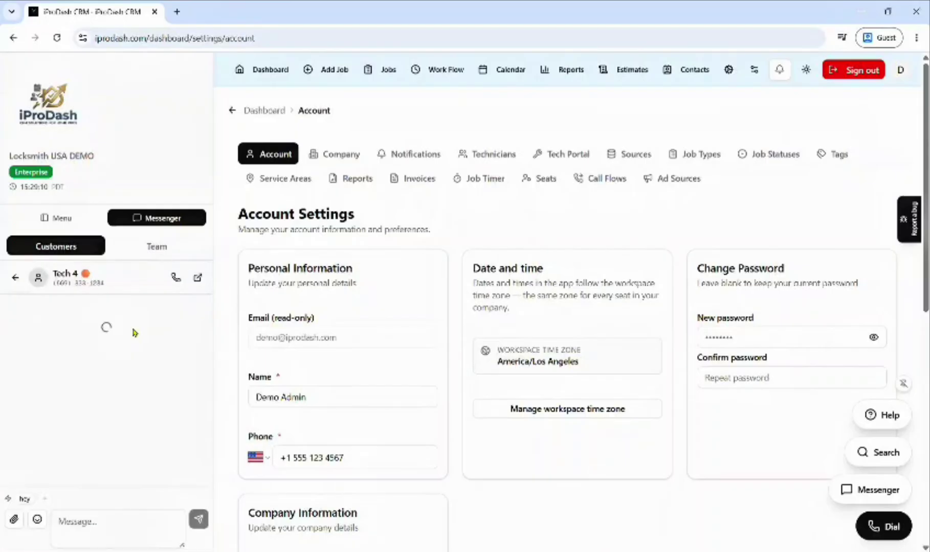
Switch the sidebar to its navigation menu and inspect the Jobs and Invoices & Estimates groups, collapsing each again
{"action": "left_click", "coordinate": [60, 218]}
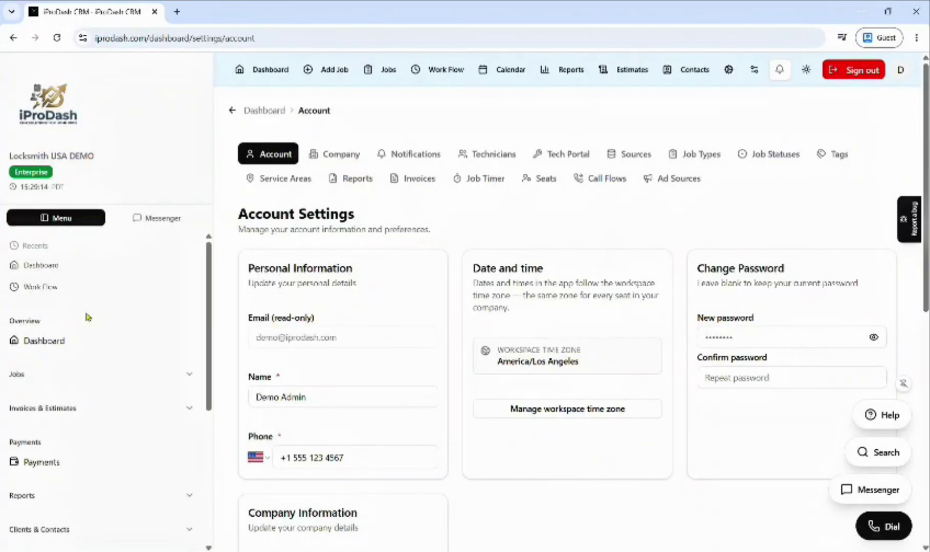
{"action": "left_click", "coordinate": [85, 377]}
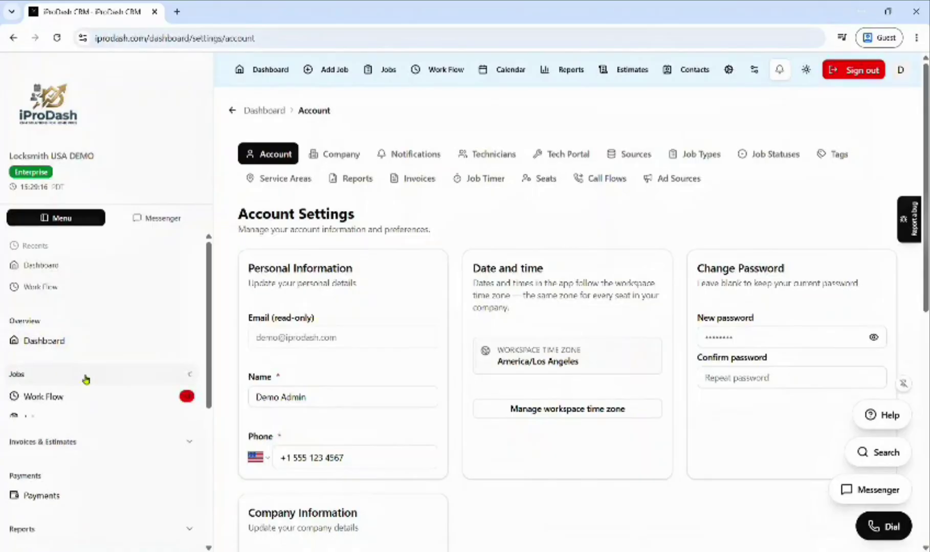
{"action": "left_click", "coordinate": [85, 378]}
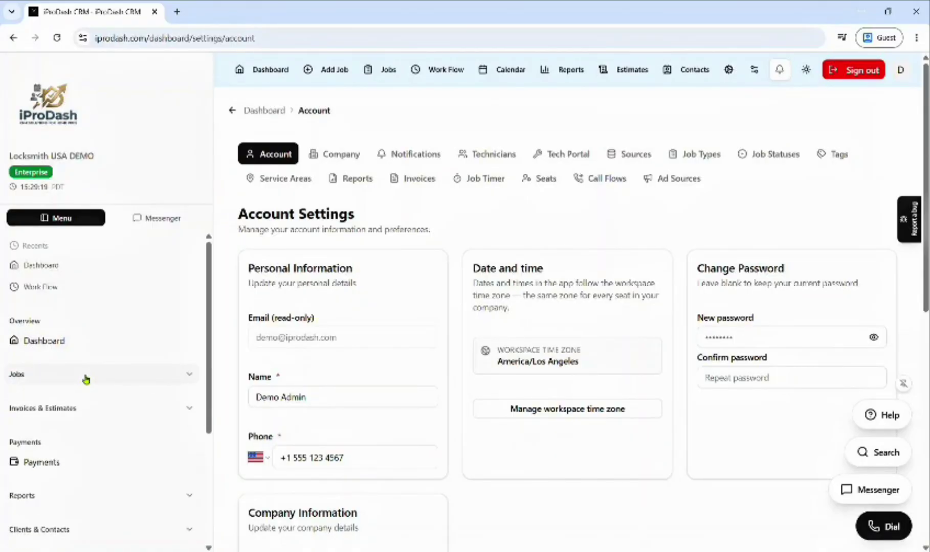
{"action": "left_click", "coordinate": [86, 411]}
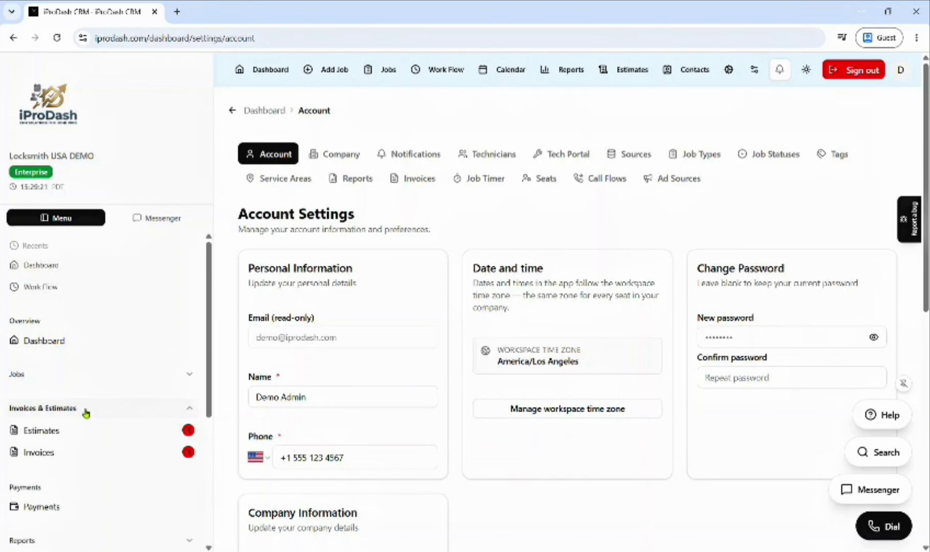
{"action": "left_click", "coordinate": [85, 412]}
Expand the Reports, Clients & Contacts, Marketing and Communication groups one after another to view their pages
{"action": "scroll", "coordinate": [85, 414], "scroll_direction": "down", "scroll_amount": 4}
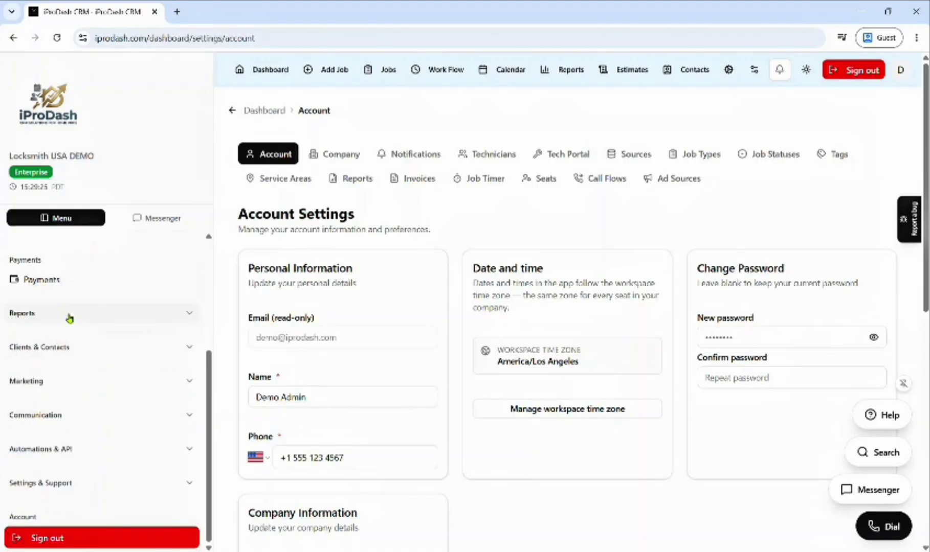
{"action": "left_click", "coordinate": [69, 317]}
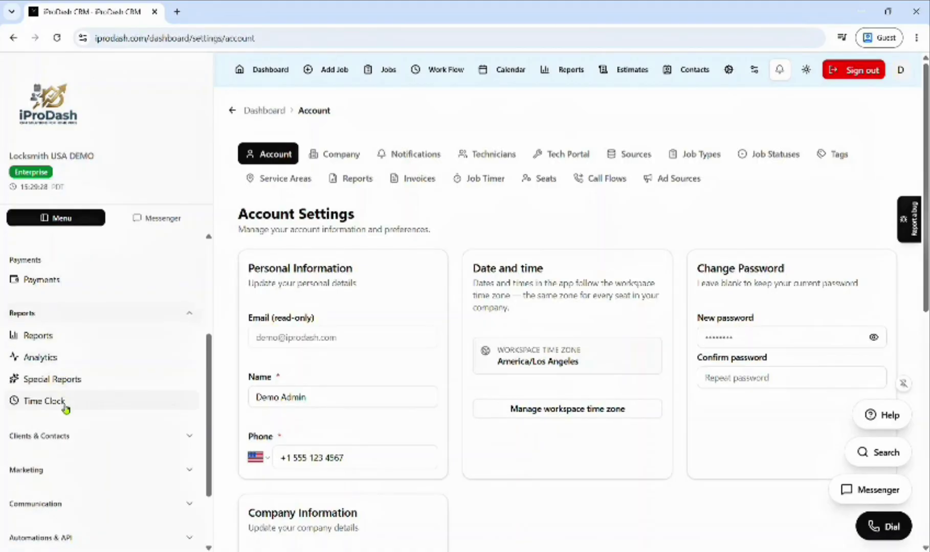
{"action": "left_click", "coordinate": [66, 438]}
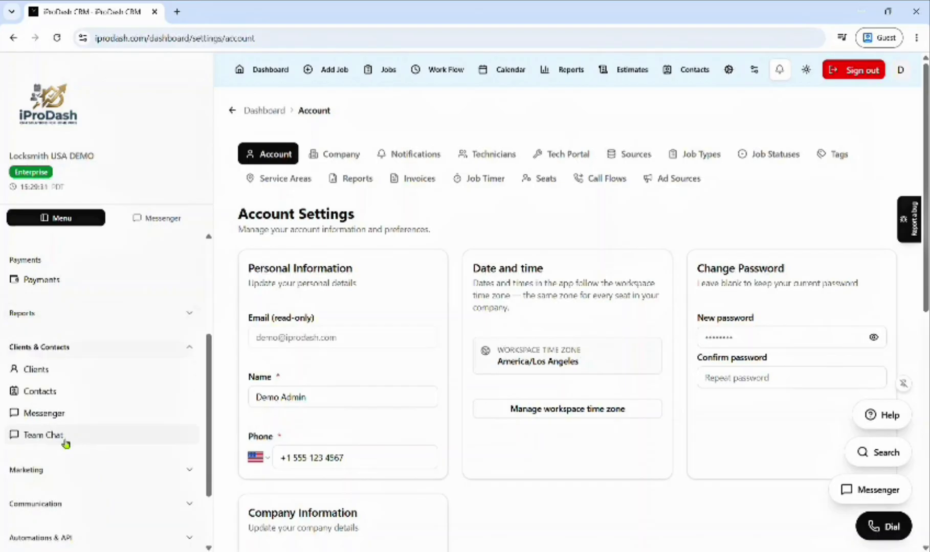
{"action": "scroll", "coordinate": [65, 443], "scroll_direction": "down", "scroll_amount": 2}
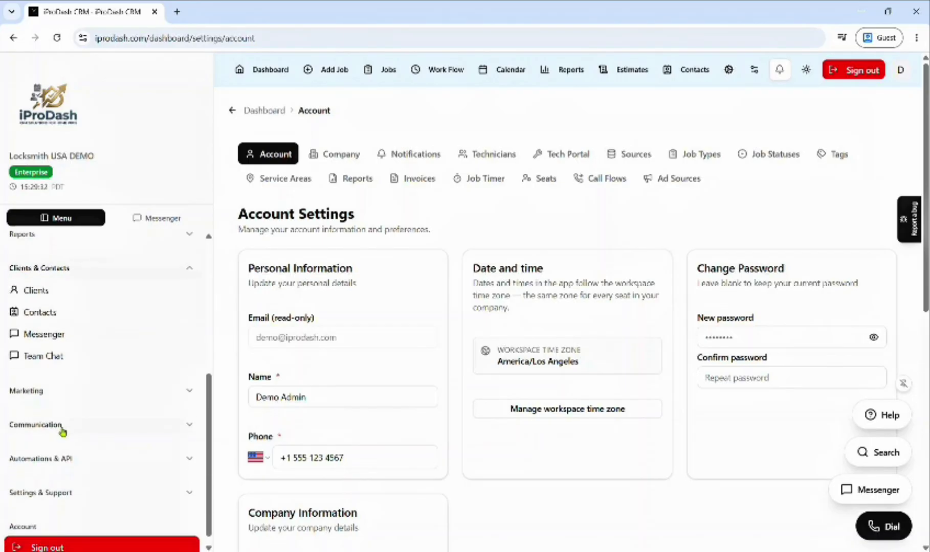
{"action": "left_click", "coordinate": [60, 391]}
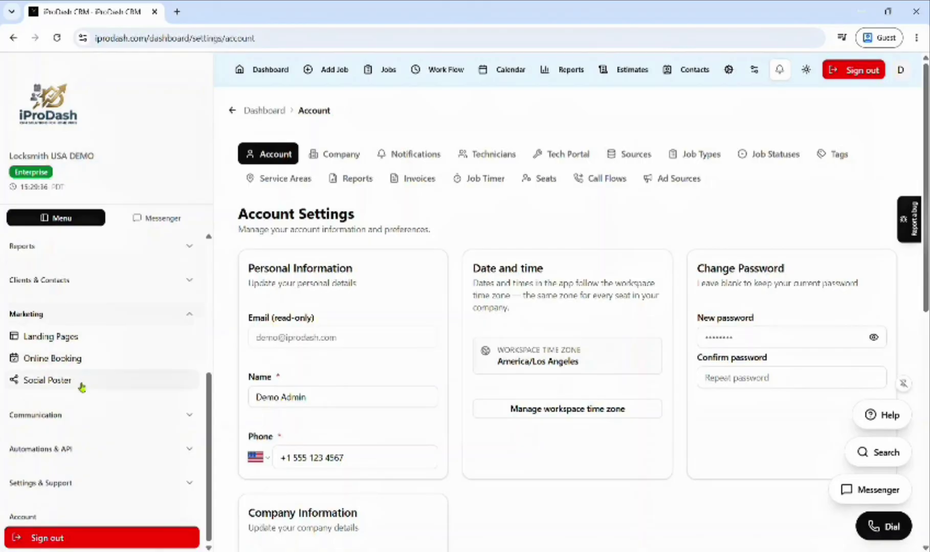
{"action": "left_click", "coordinate": [78, 417]}
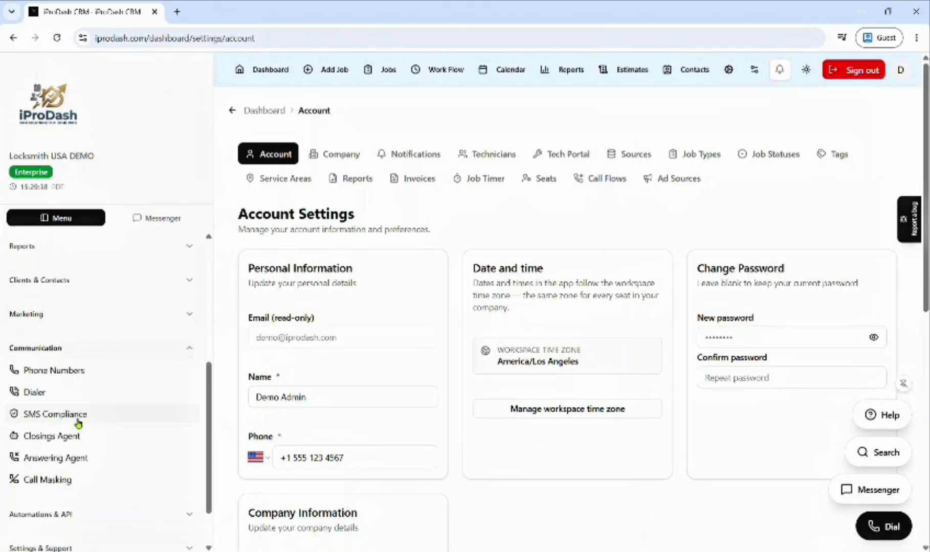
View the pages under Automations & API and Settings & Support, collapse the last group, and hide the sidebar
{"action": "scroll", "coordinate": [79, 423], "scroll_direction": "down", "scroll_amount": 2}
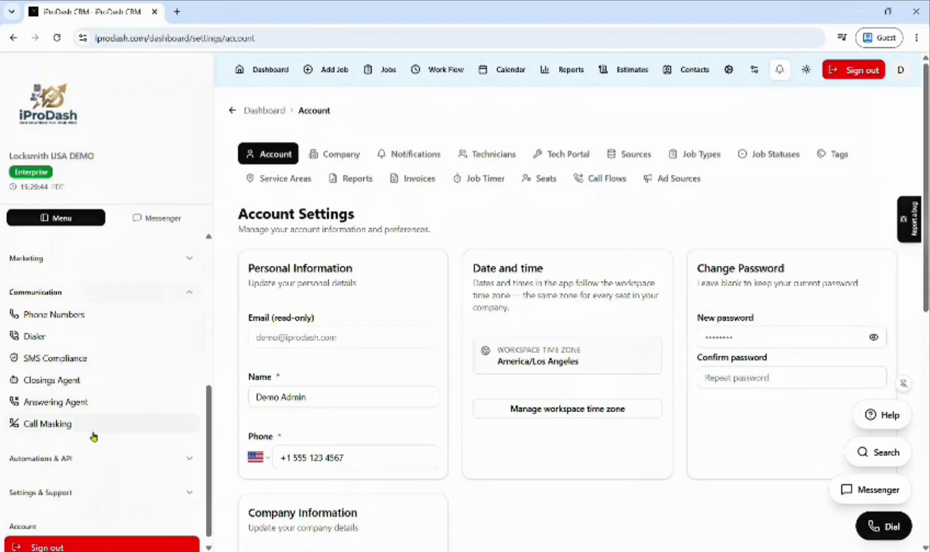
{"action": "left_click", "coordinate": [92, 462]}
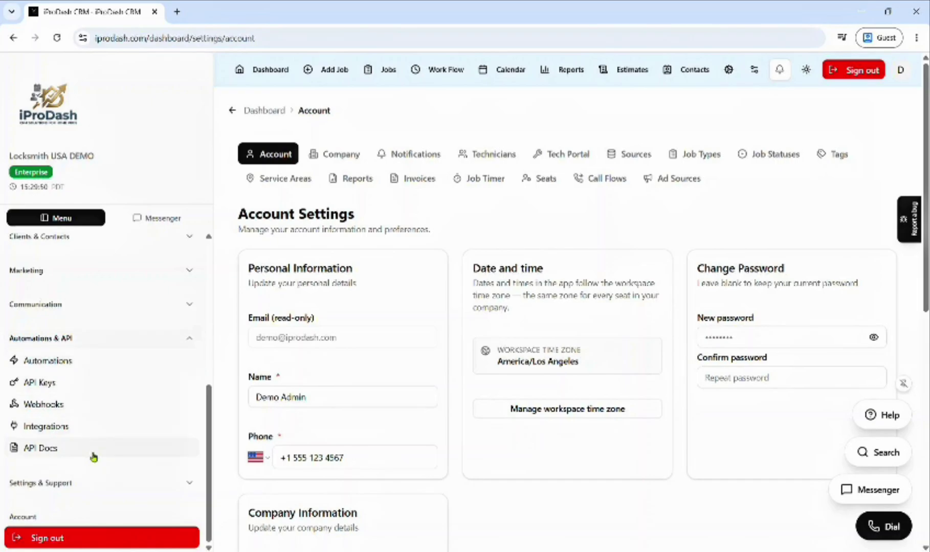
{"action": "left_click", "coordinate": [92, 483]}
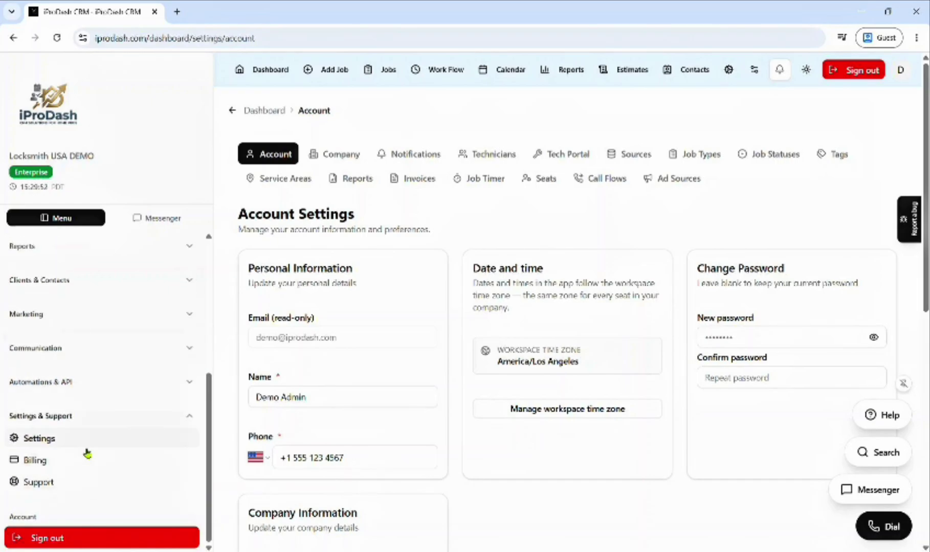
{"action": "left_click", "coordinate": [149, 417]}
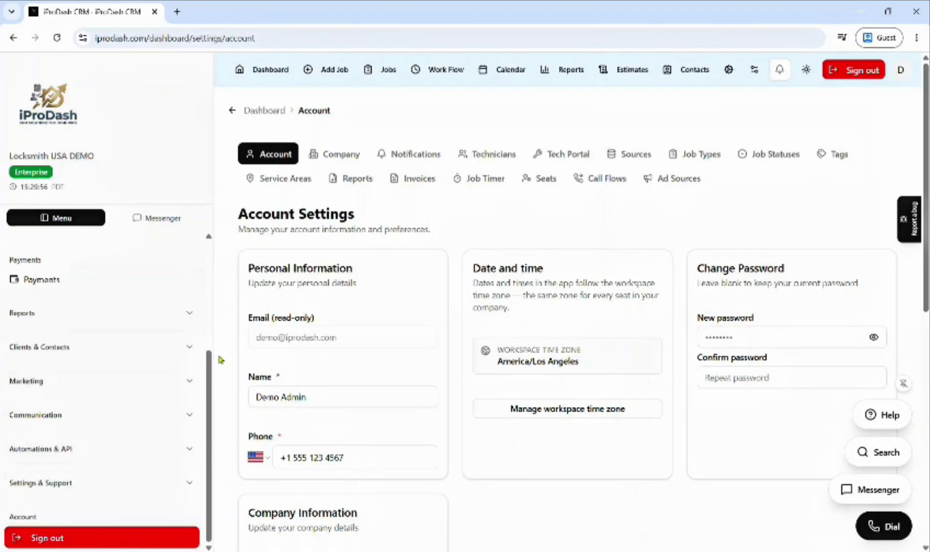
{"action": "left_click_drag", "start_coordinate": [216, 357], "coordinate": [181, 356]}
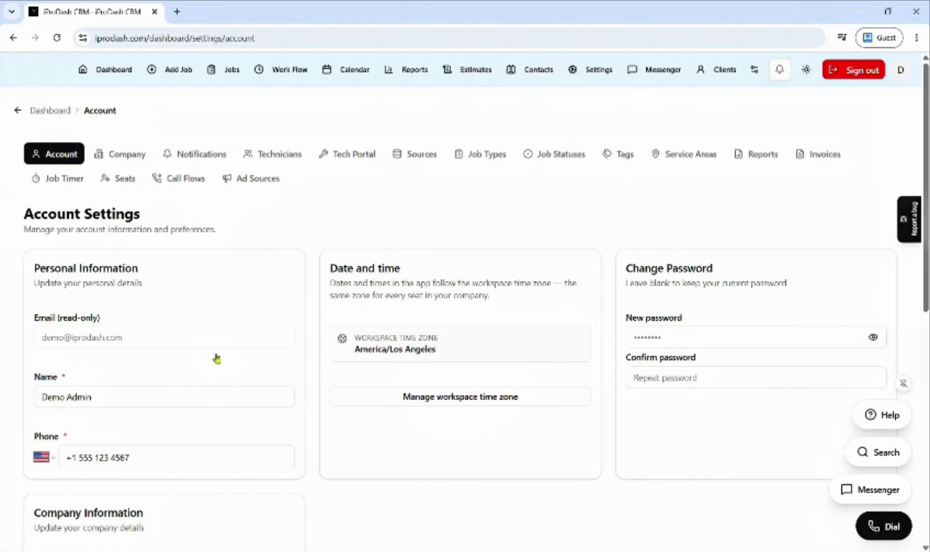